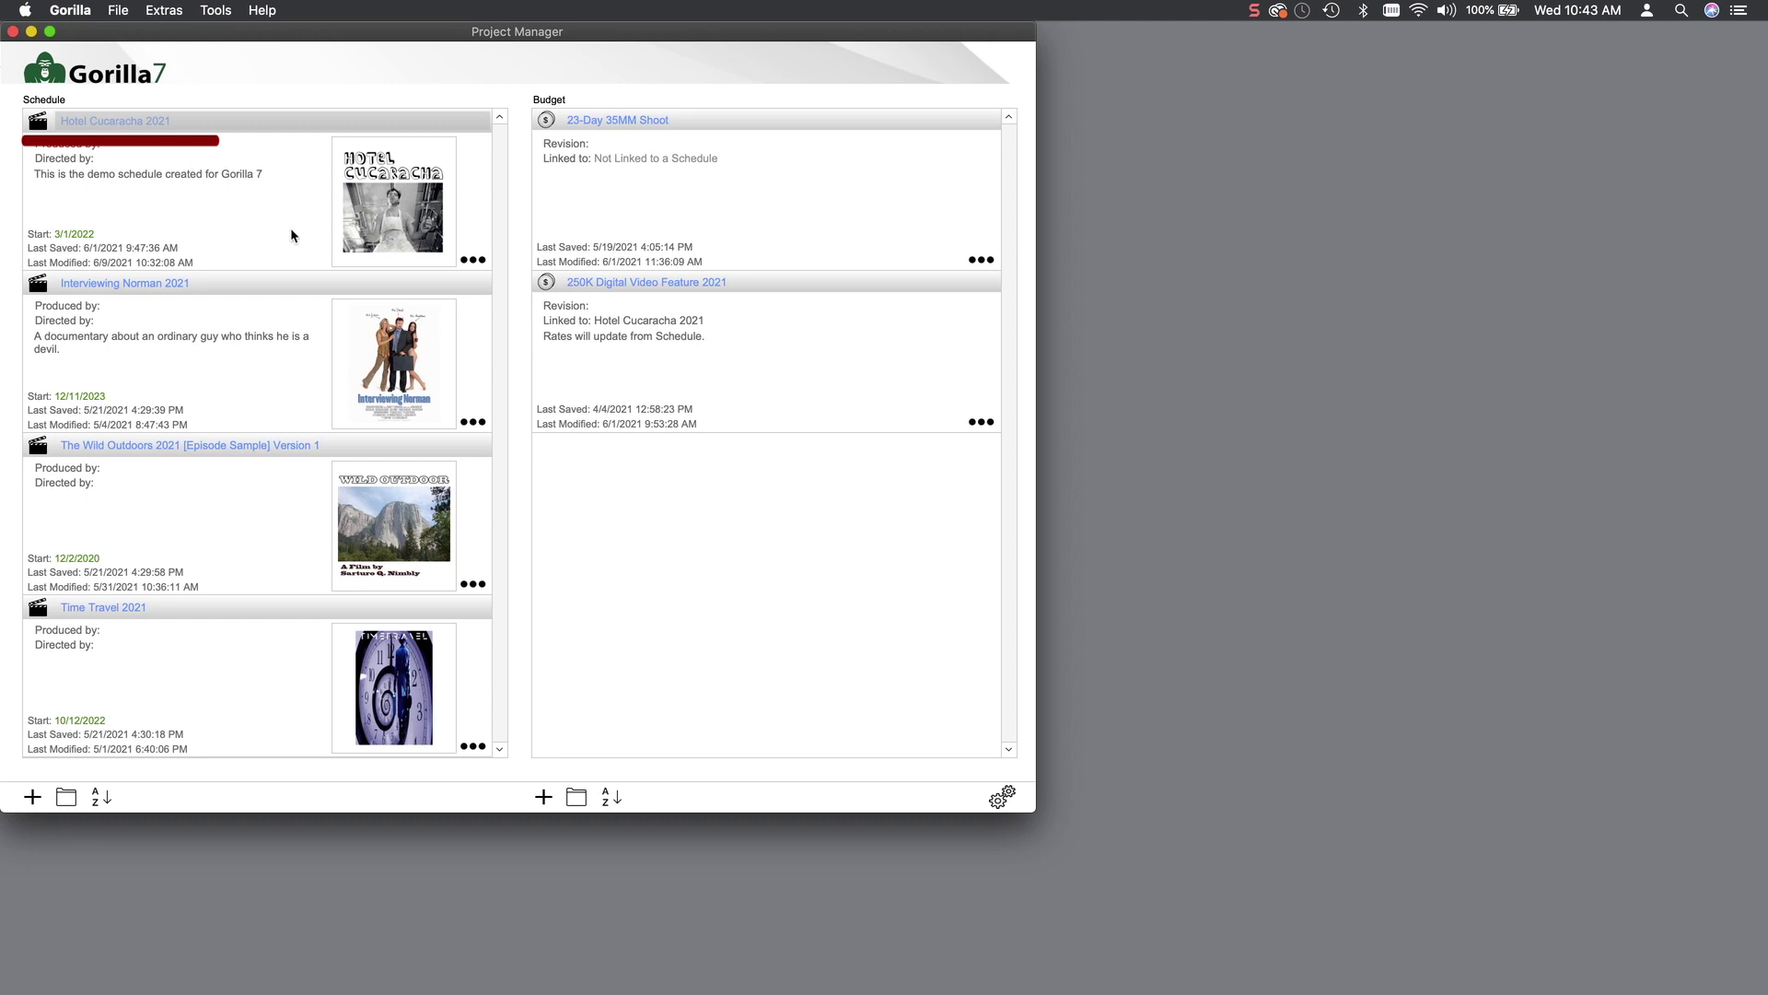
- Open the Hotel Cucaracha 2021 schedule and add the incisor prop to scene 1's breakdown sheet
double_click(287, 226)
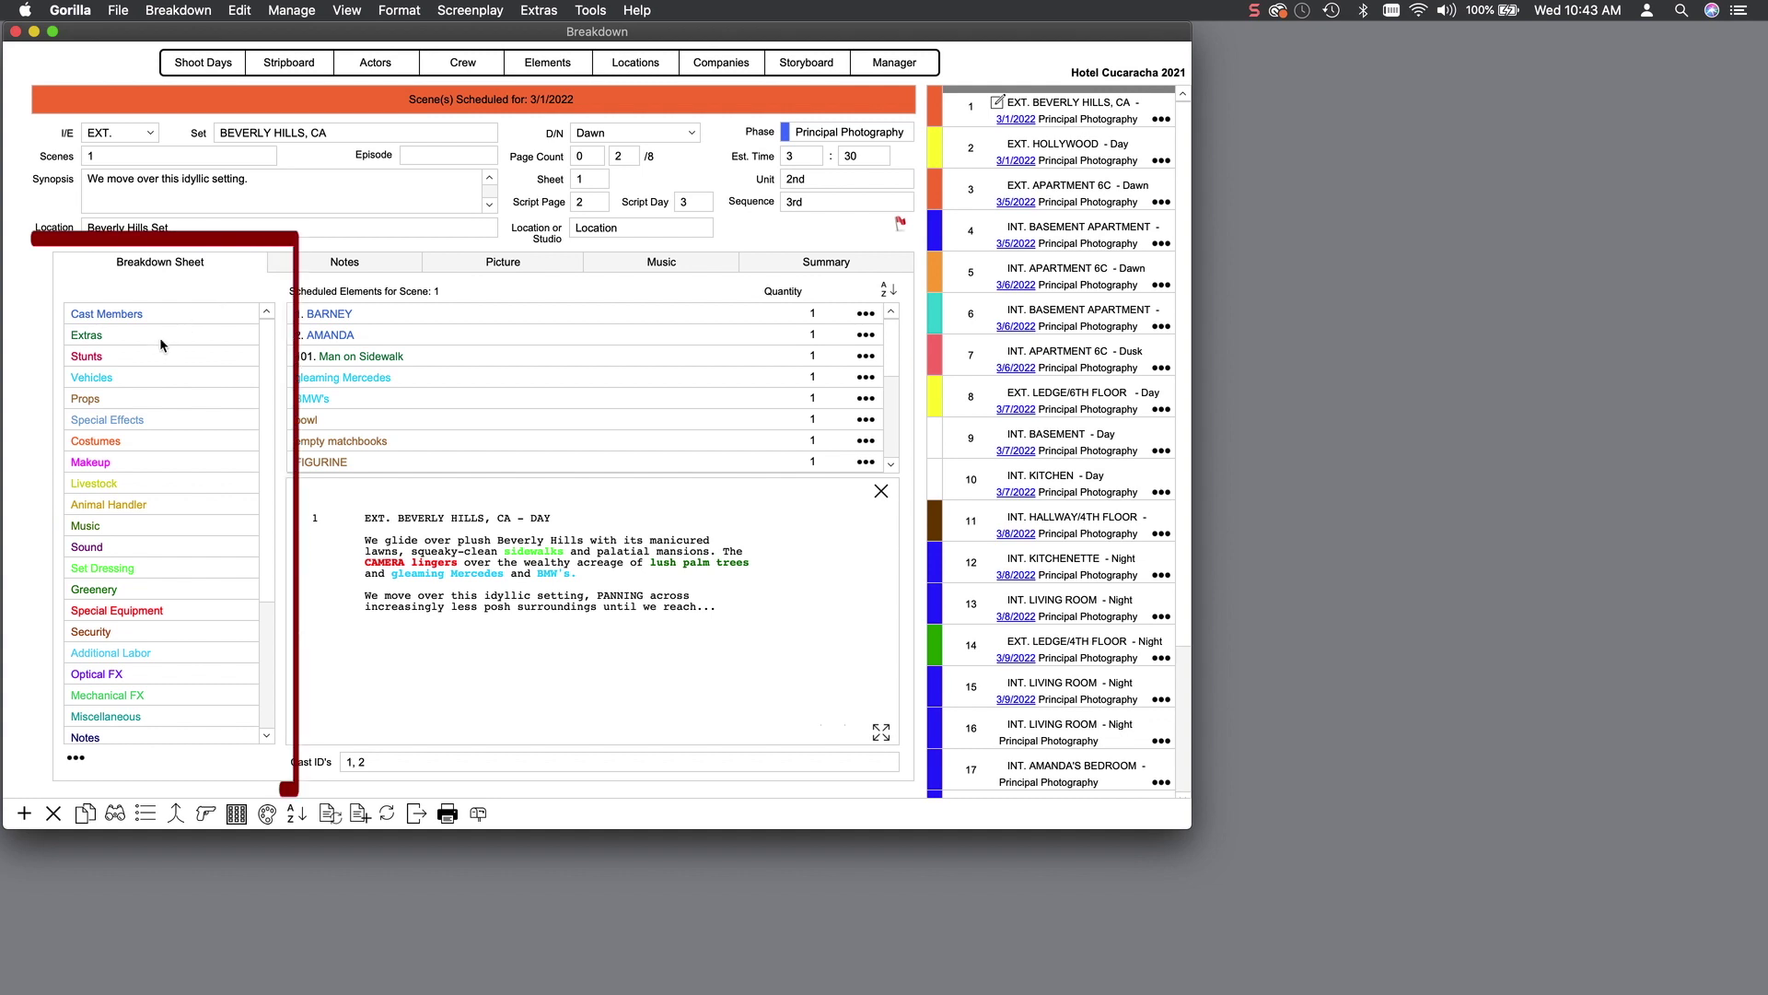
double_click(95, 399)
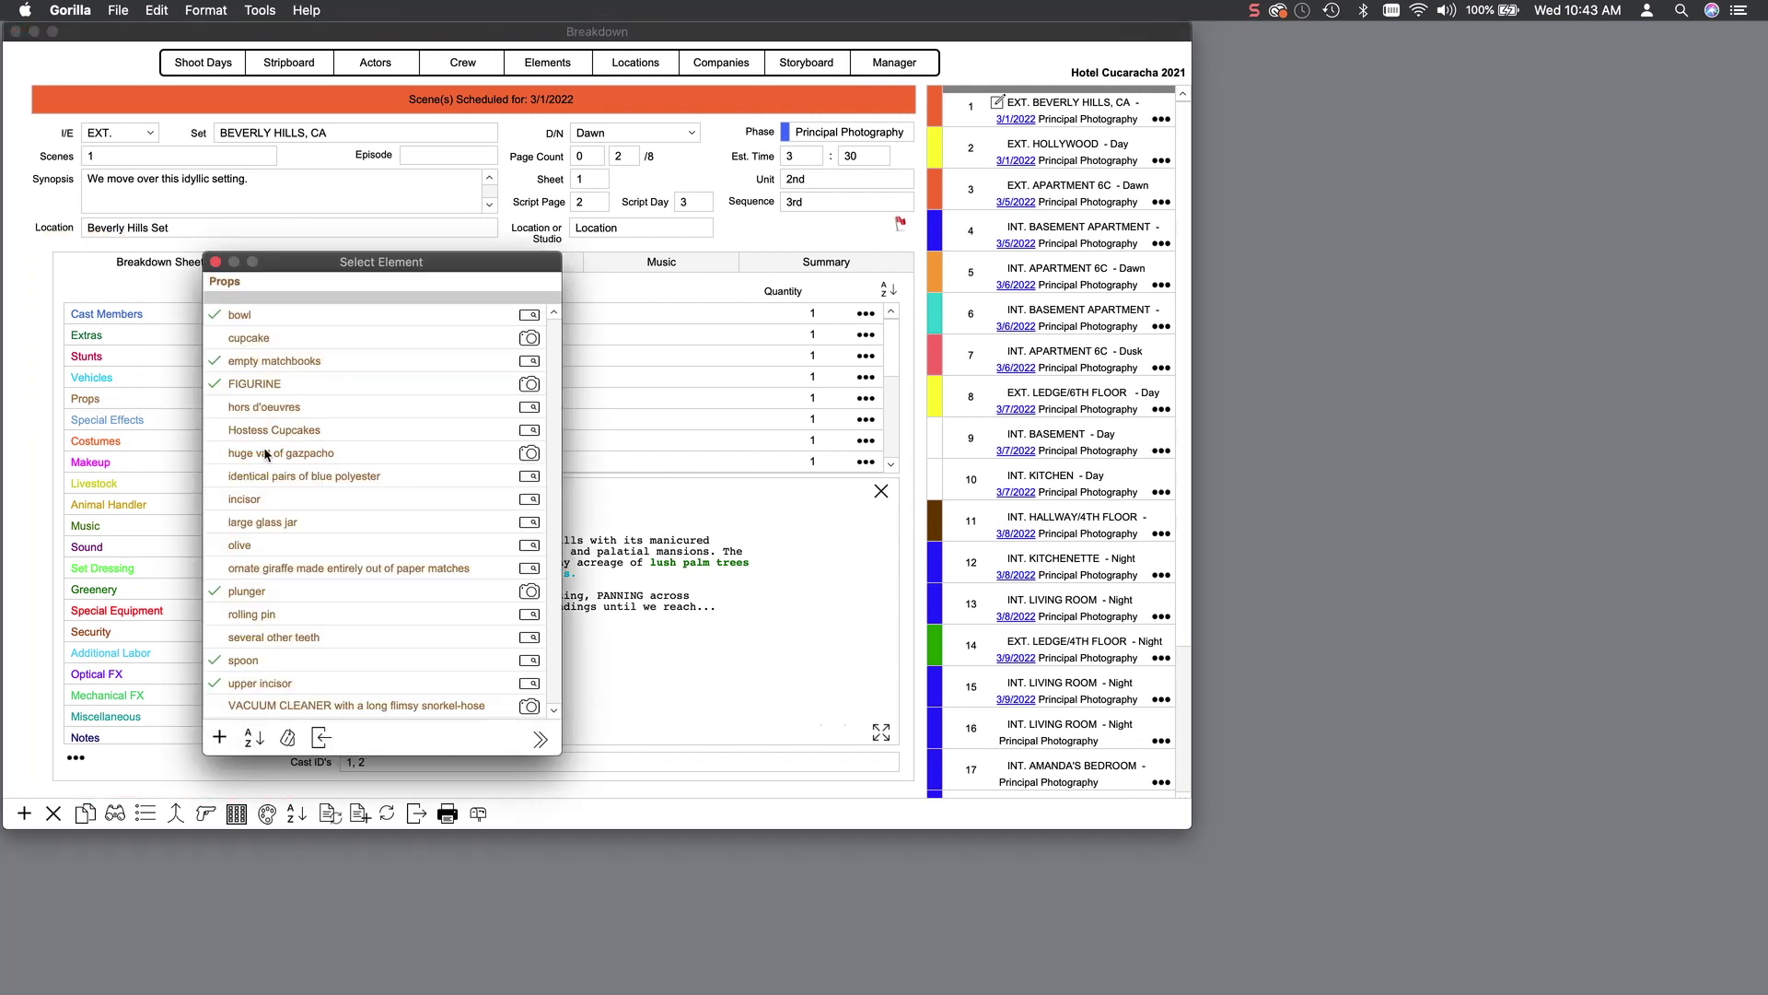
double_click(252, 499)
left_click(215, 263)
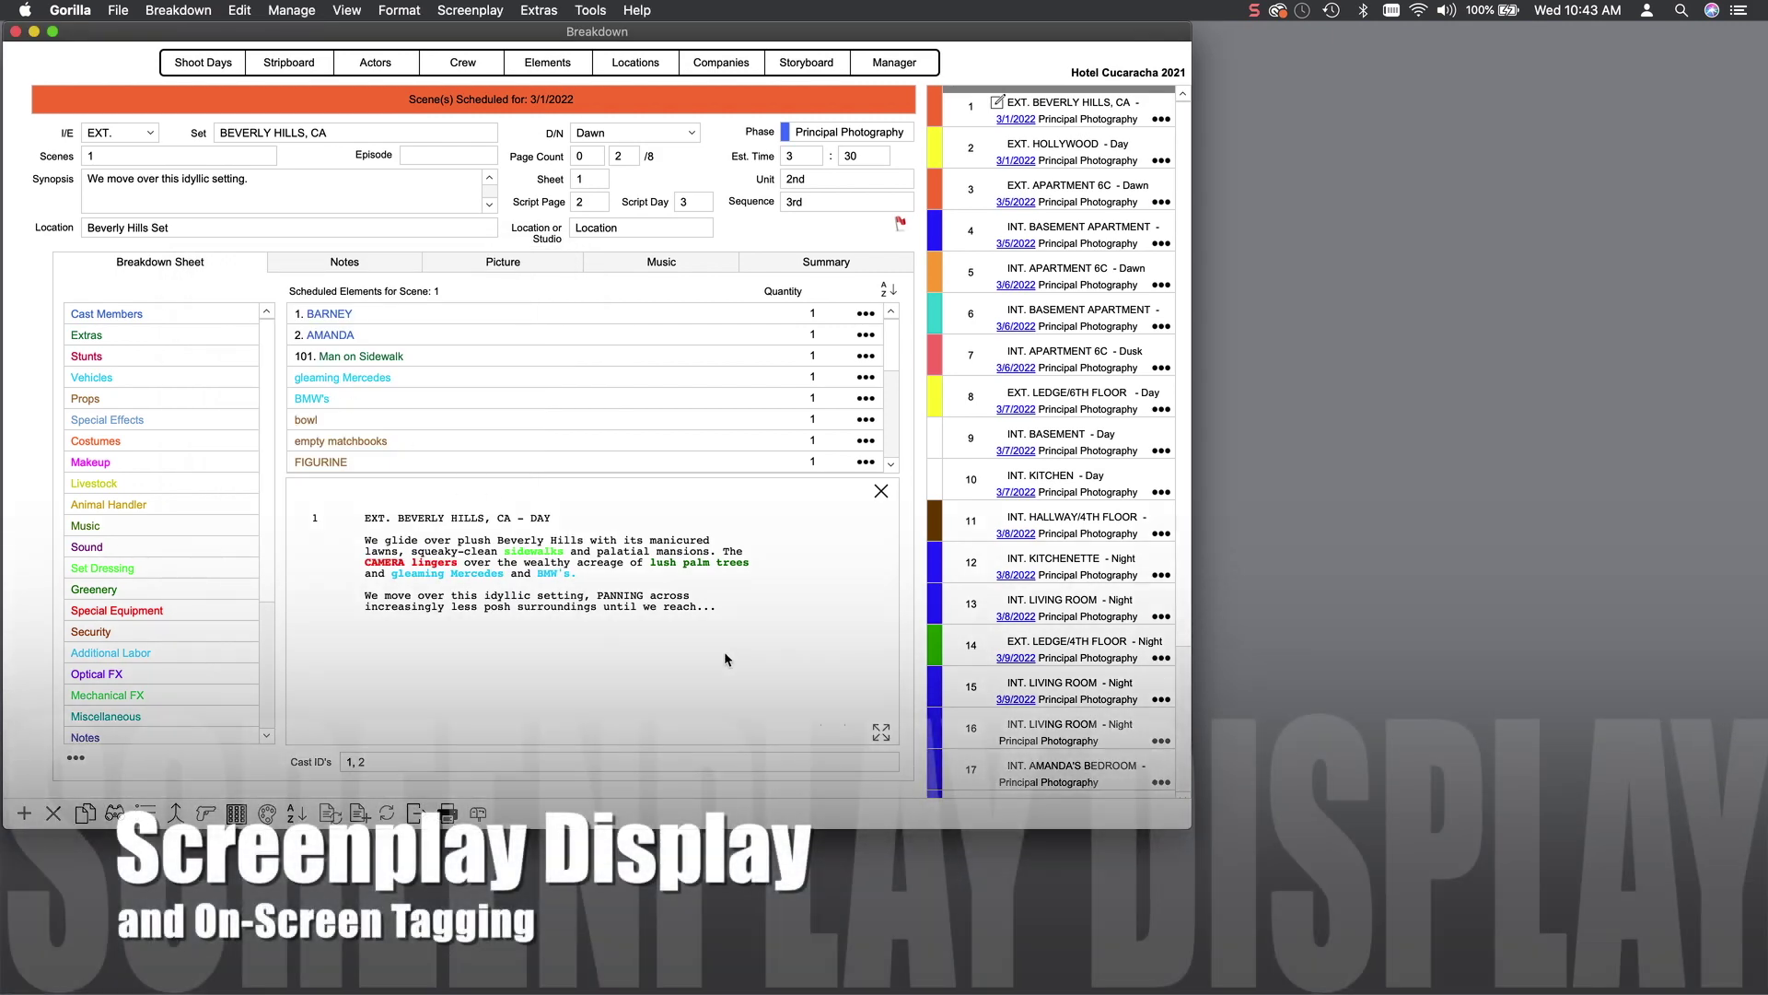
- Tag the words "palatial mansions" in scene 1's screenplay text as Set Dressing
left_click(725, 653)
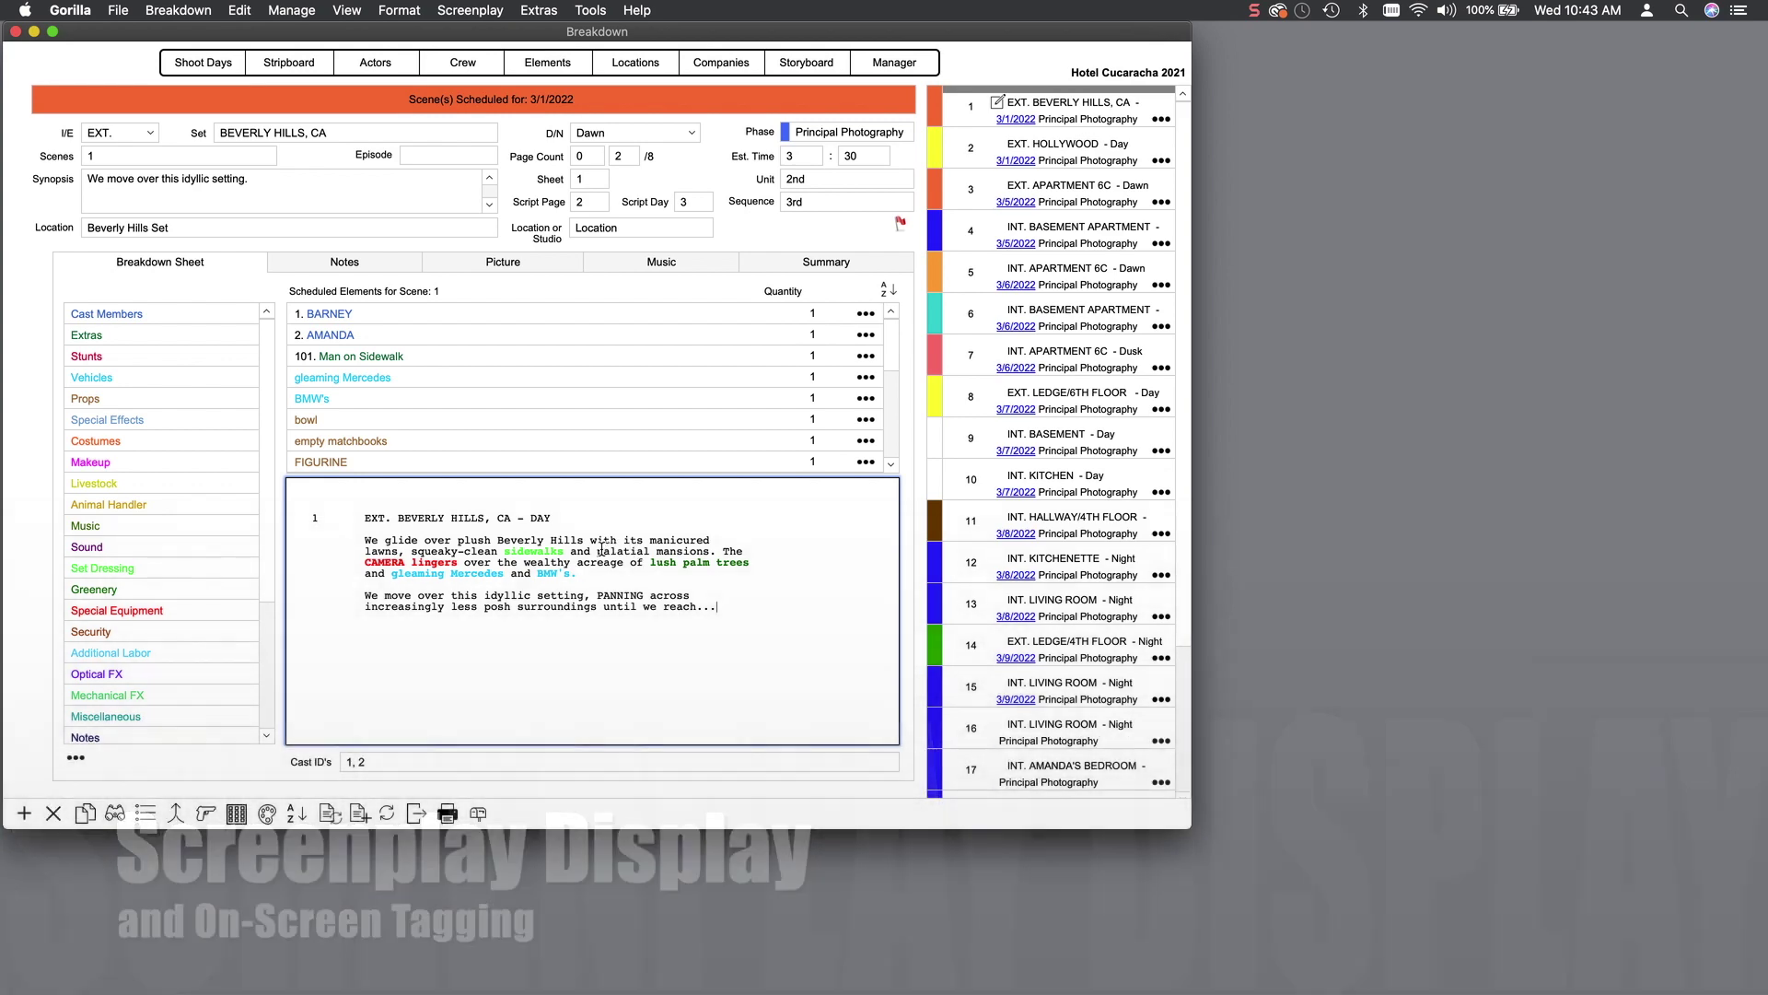
left_click_drag(596, 551, 713, 554)
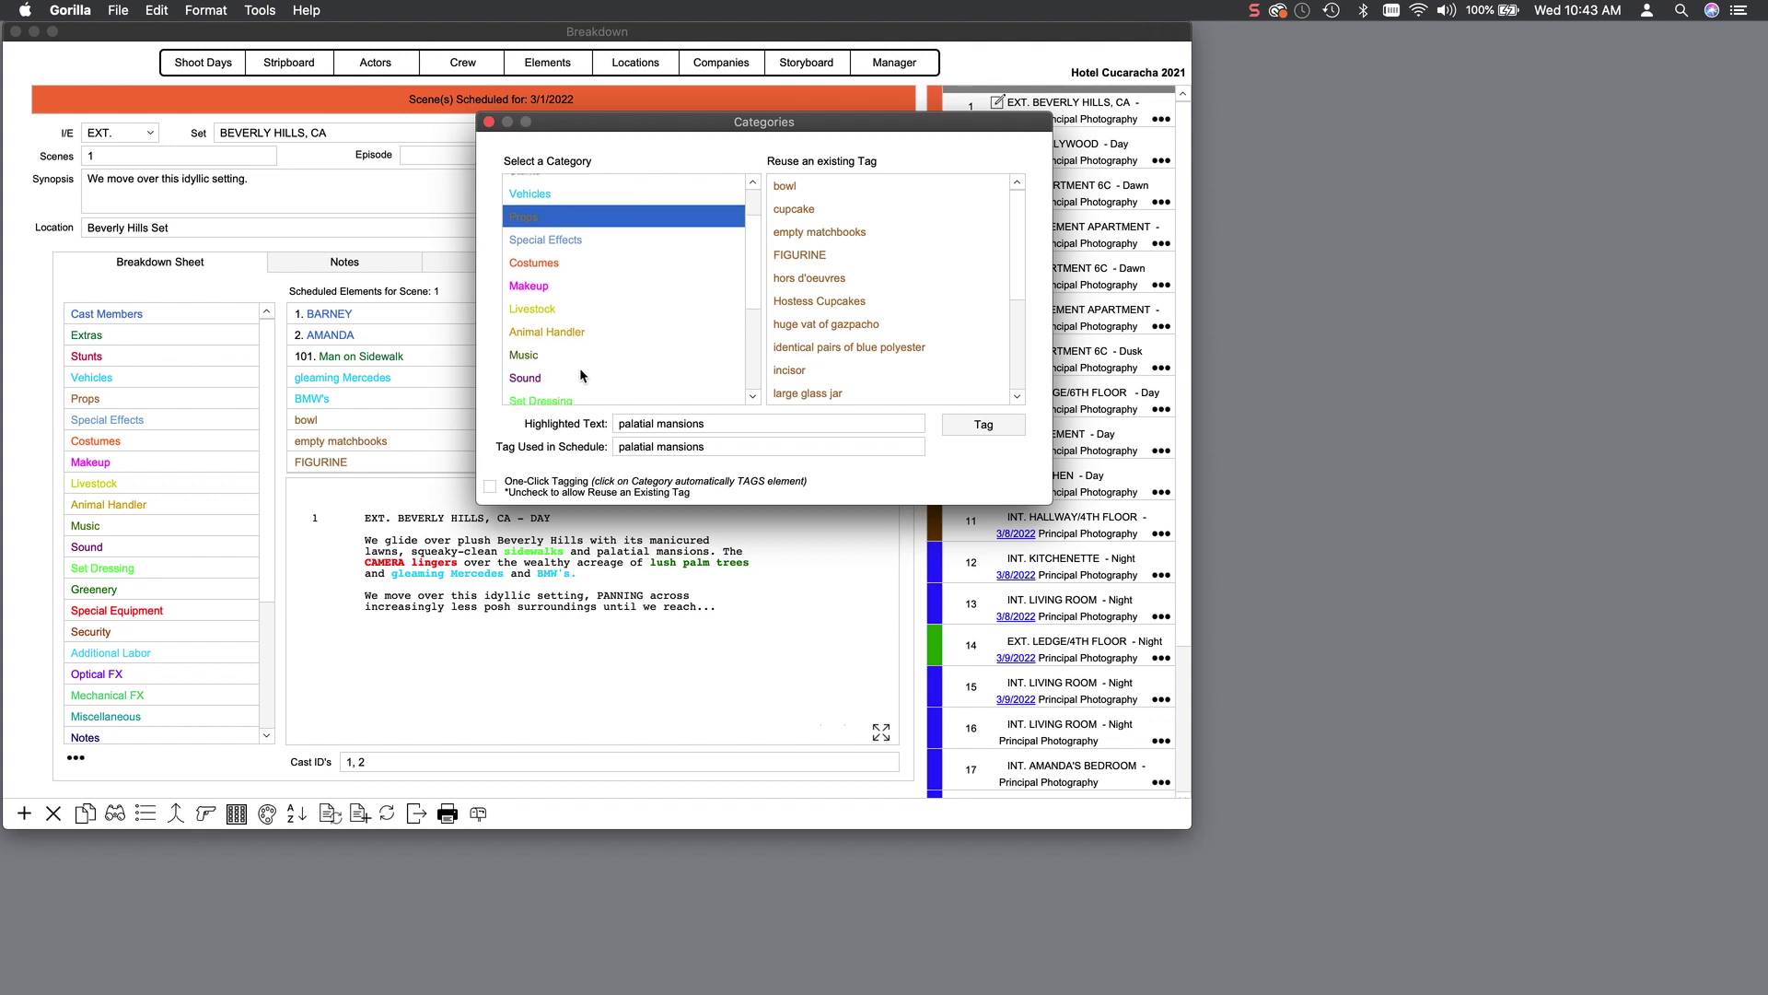
scroll(578, 368, "down", 2)
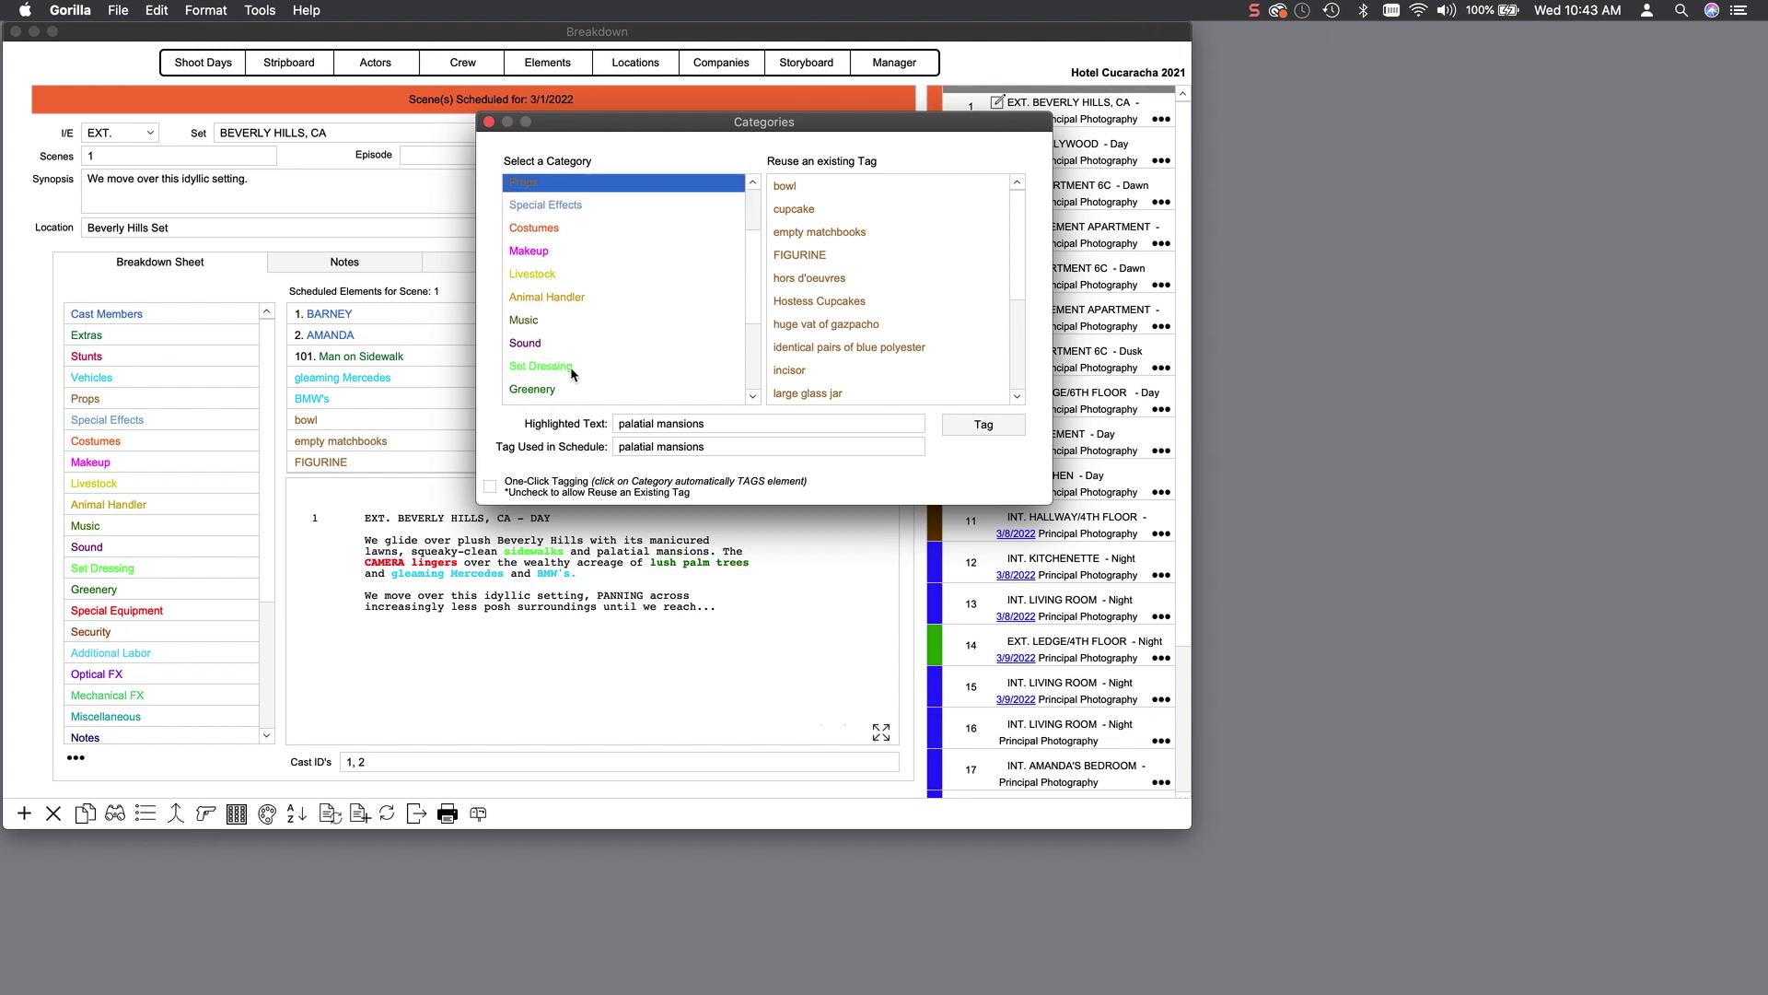
left_click(571, 367)
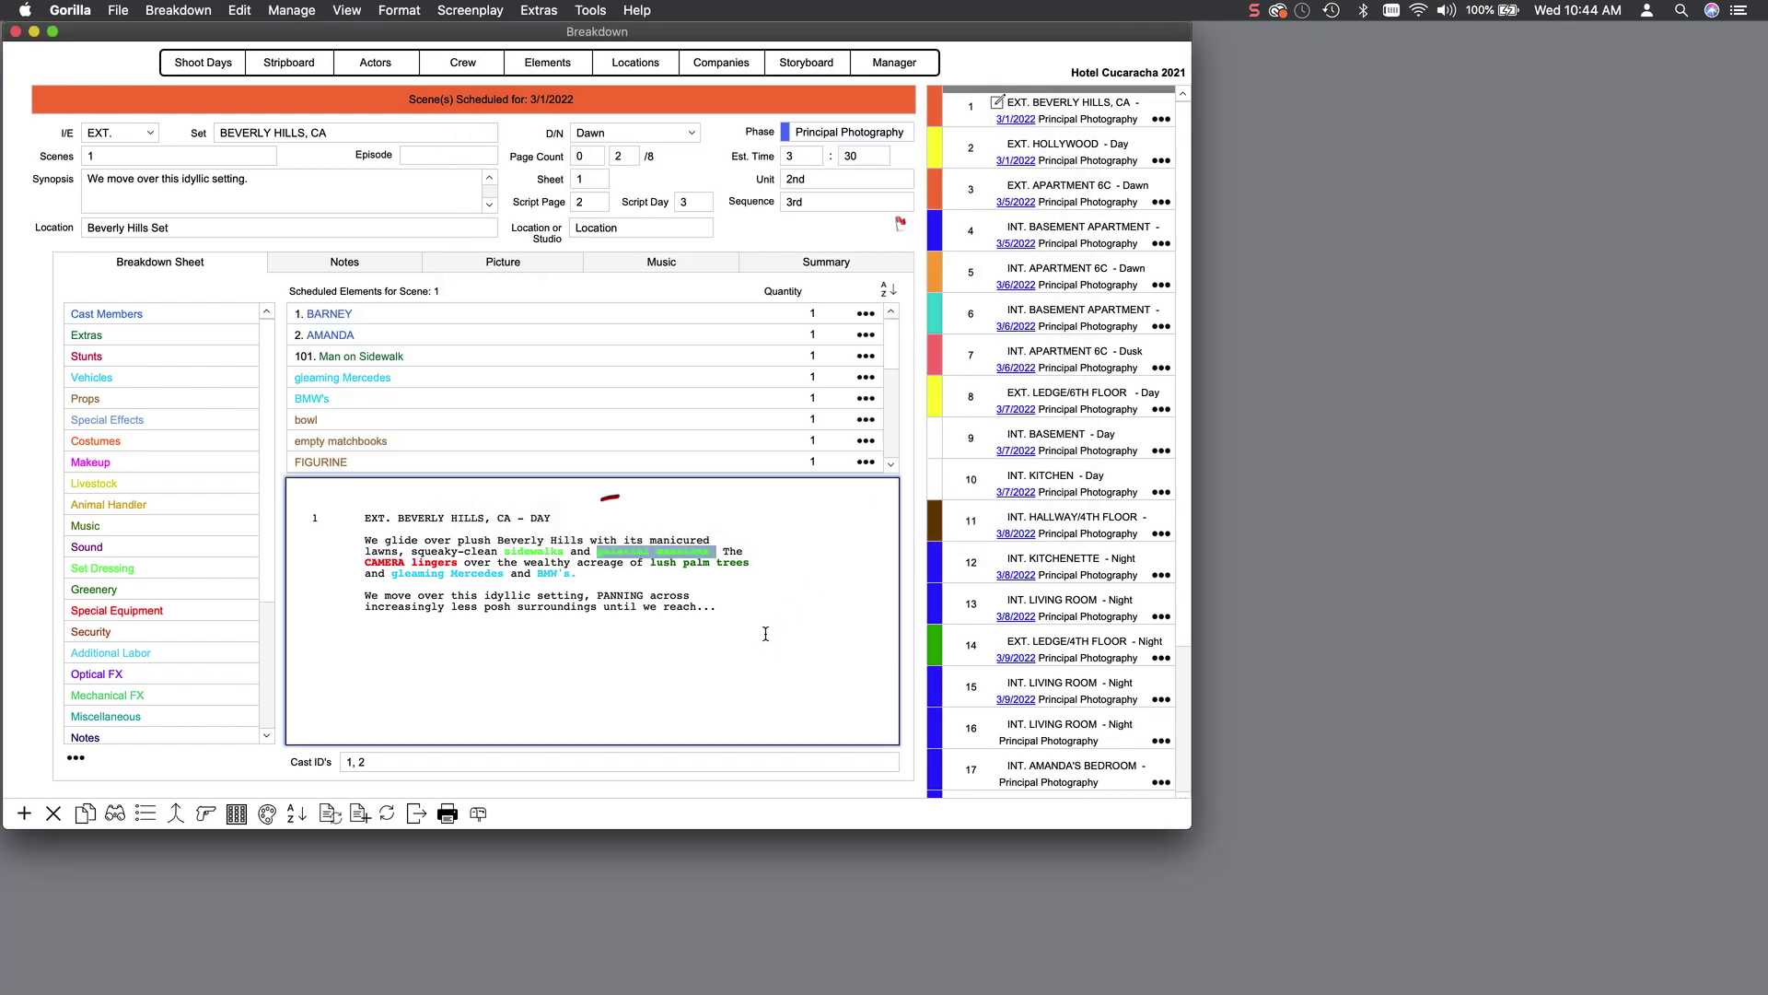
left_click(904, 577)
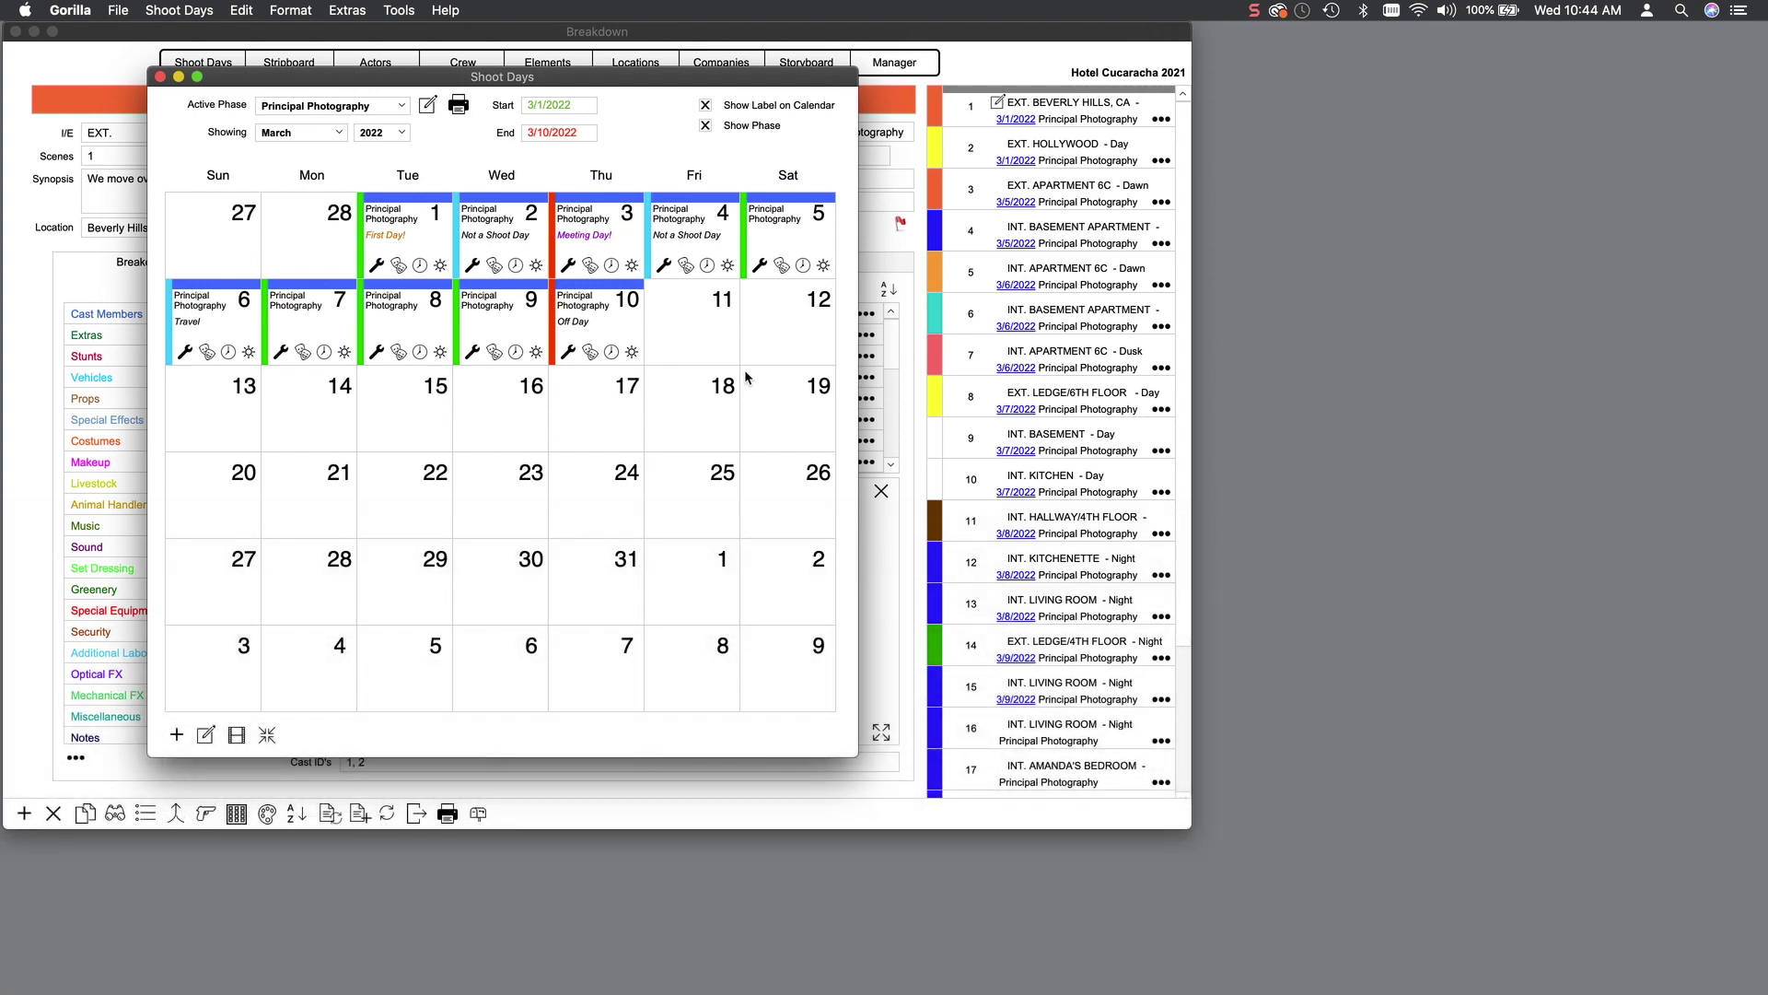
- Add March 11, 2022 to the calendar as a Principal Photography day
double_click(693, 337)
left_click(526, 403)
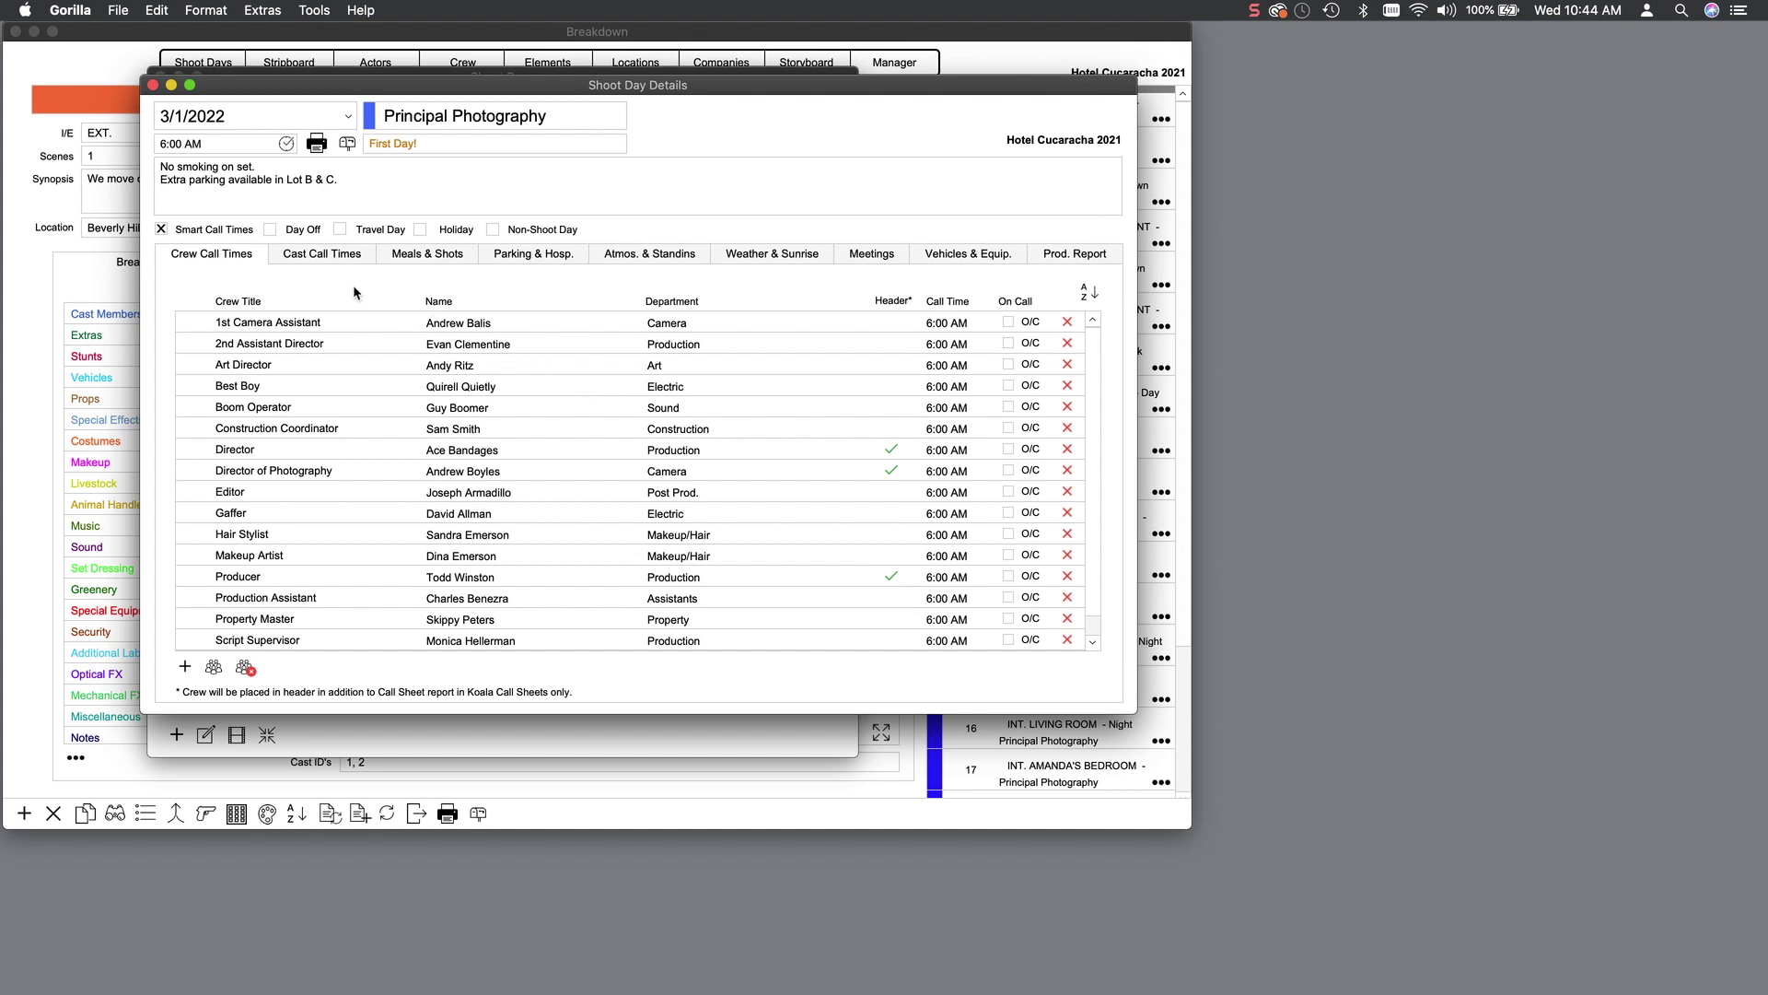
- Review the 3/1/2022 shoot day's cast call times, meals, parking and stand-in details, ending back on the crew call times
left_click(318, 259)
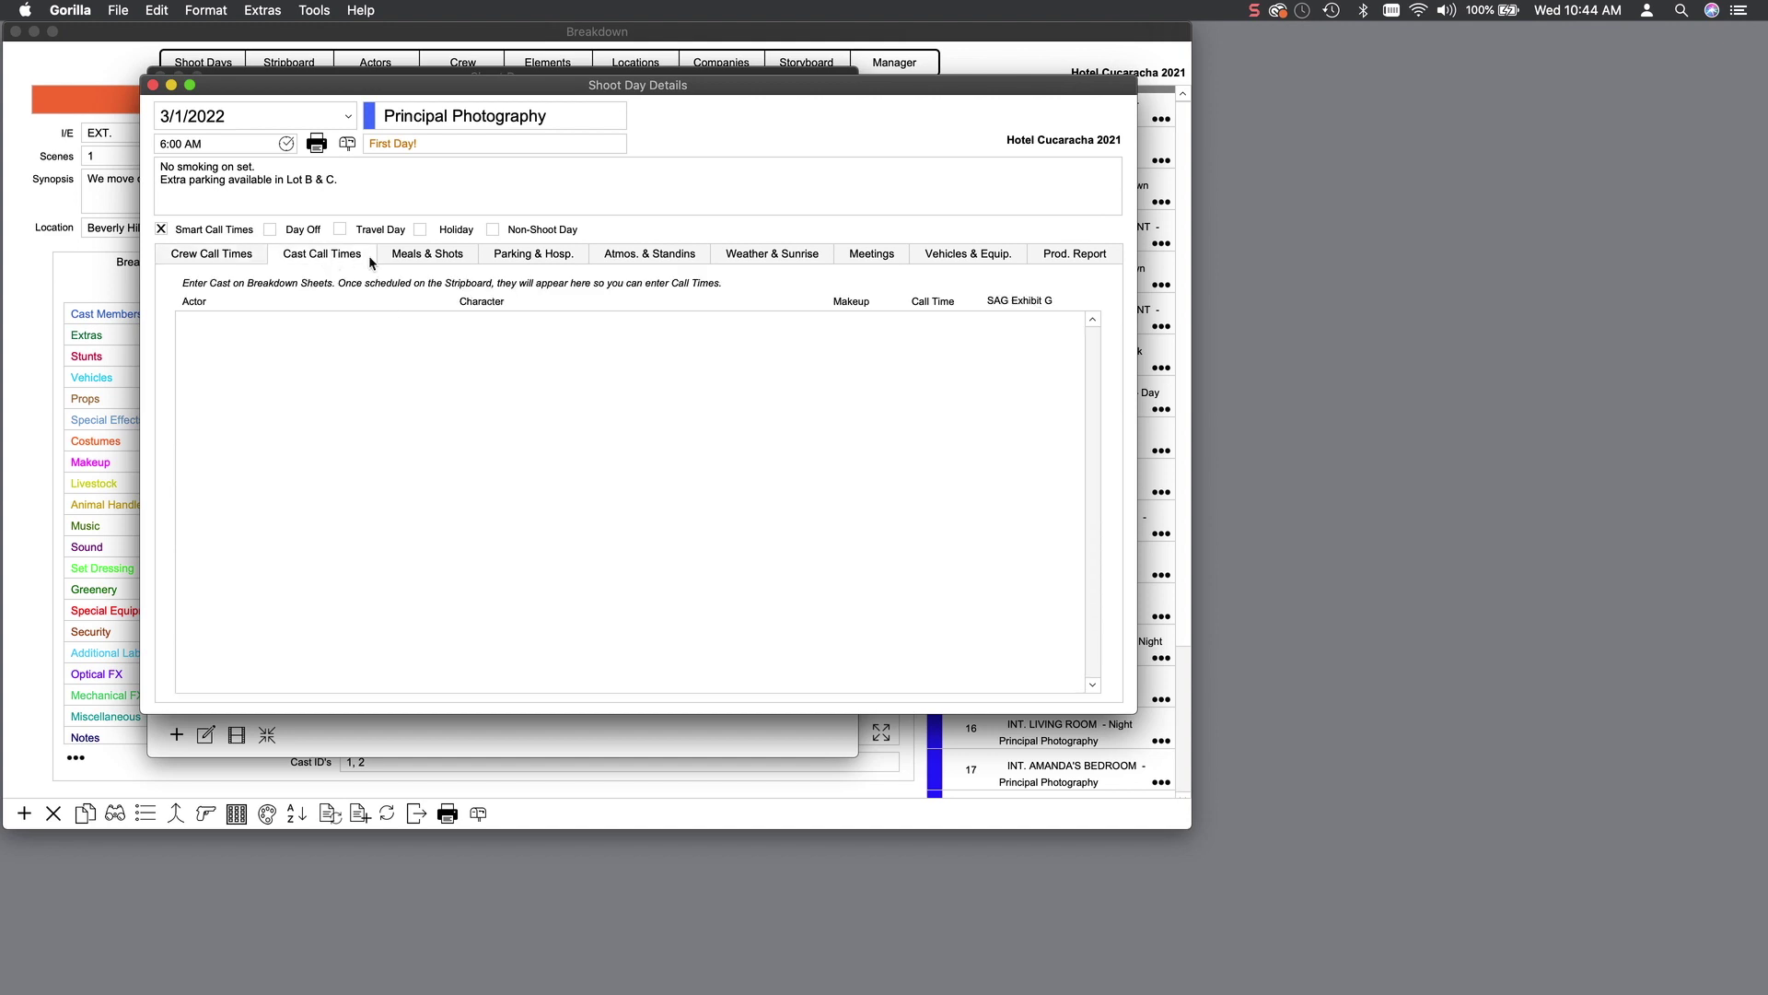
left_click(429, 258)
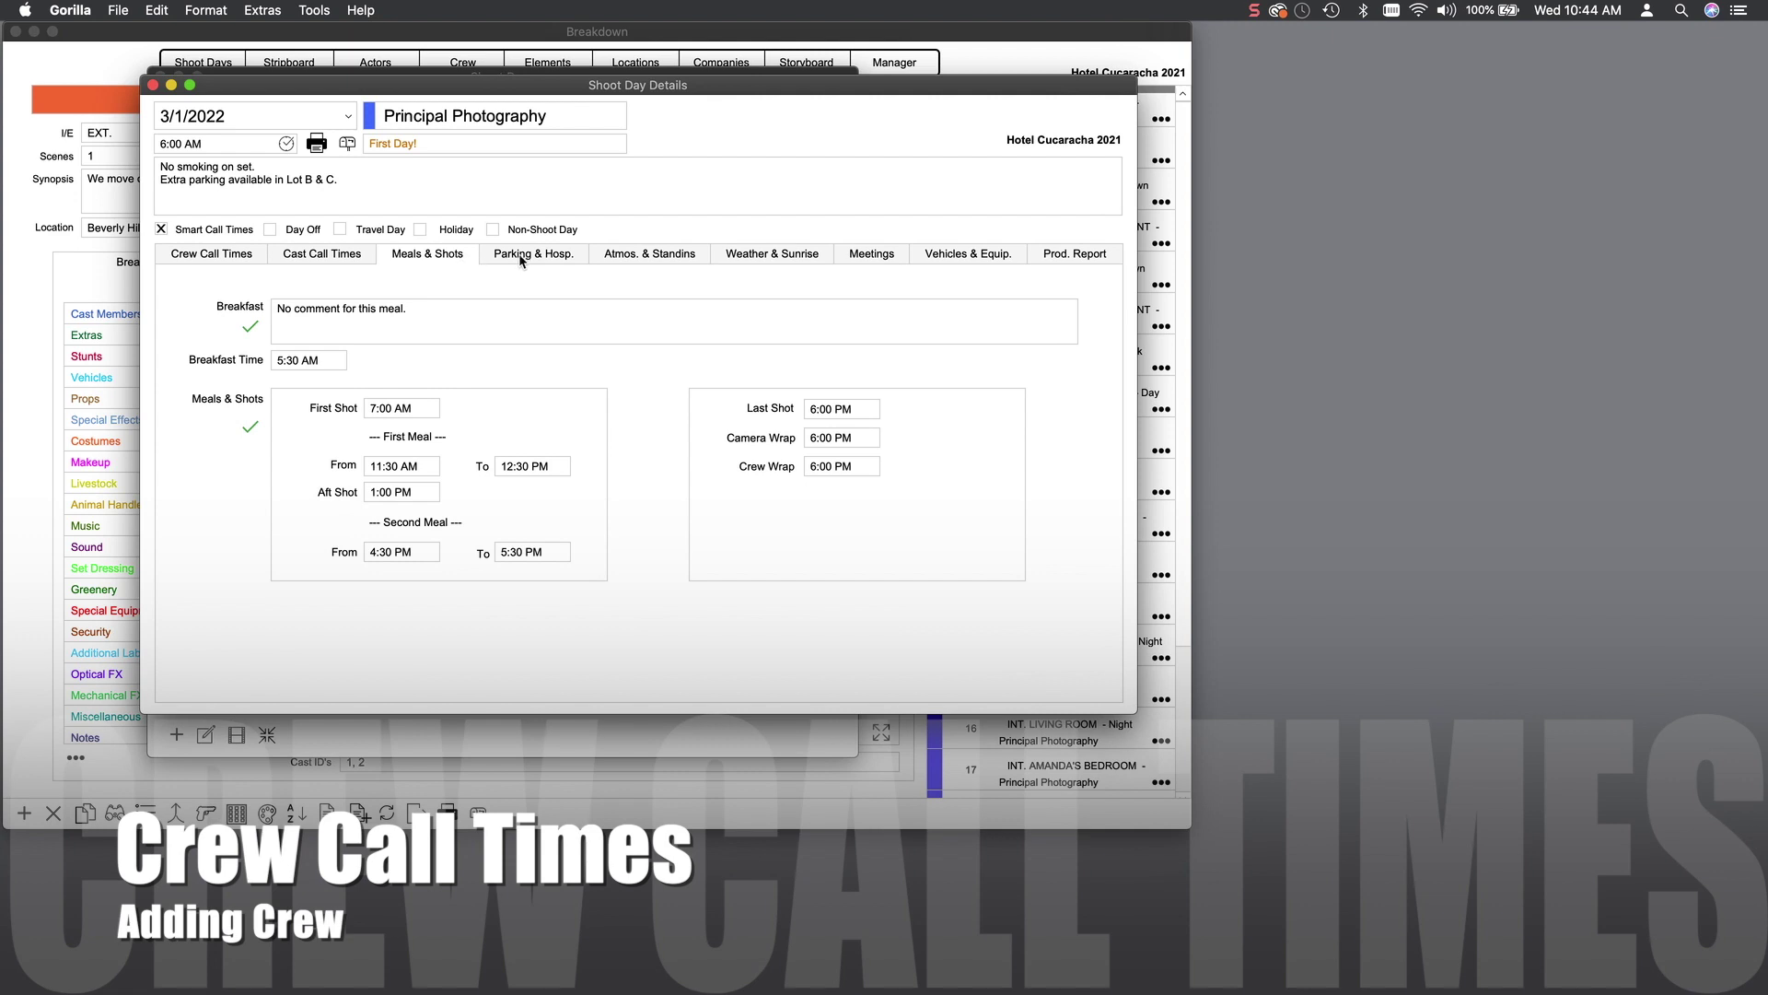
left_click(522, 260)
left_click(627, 258)
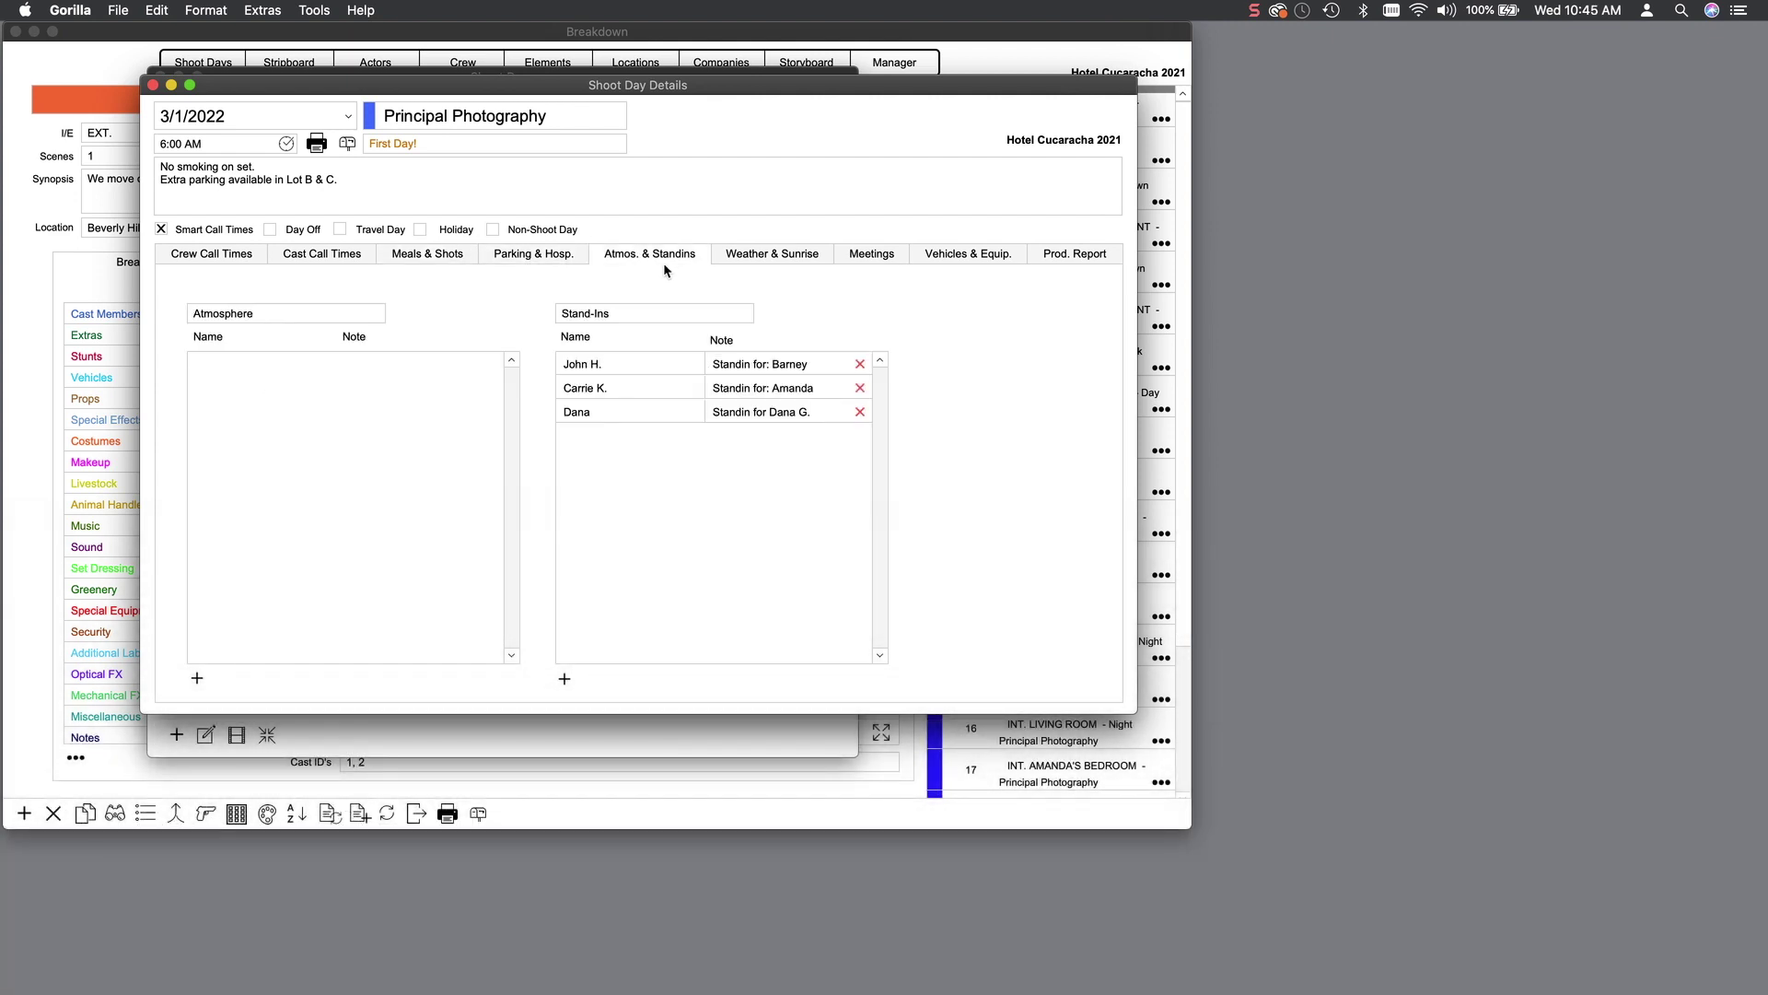
left_click(204, 260)
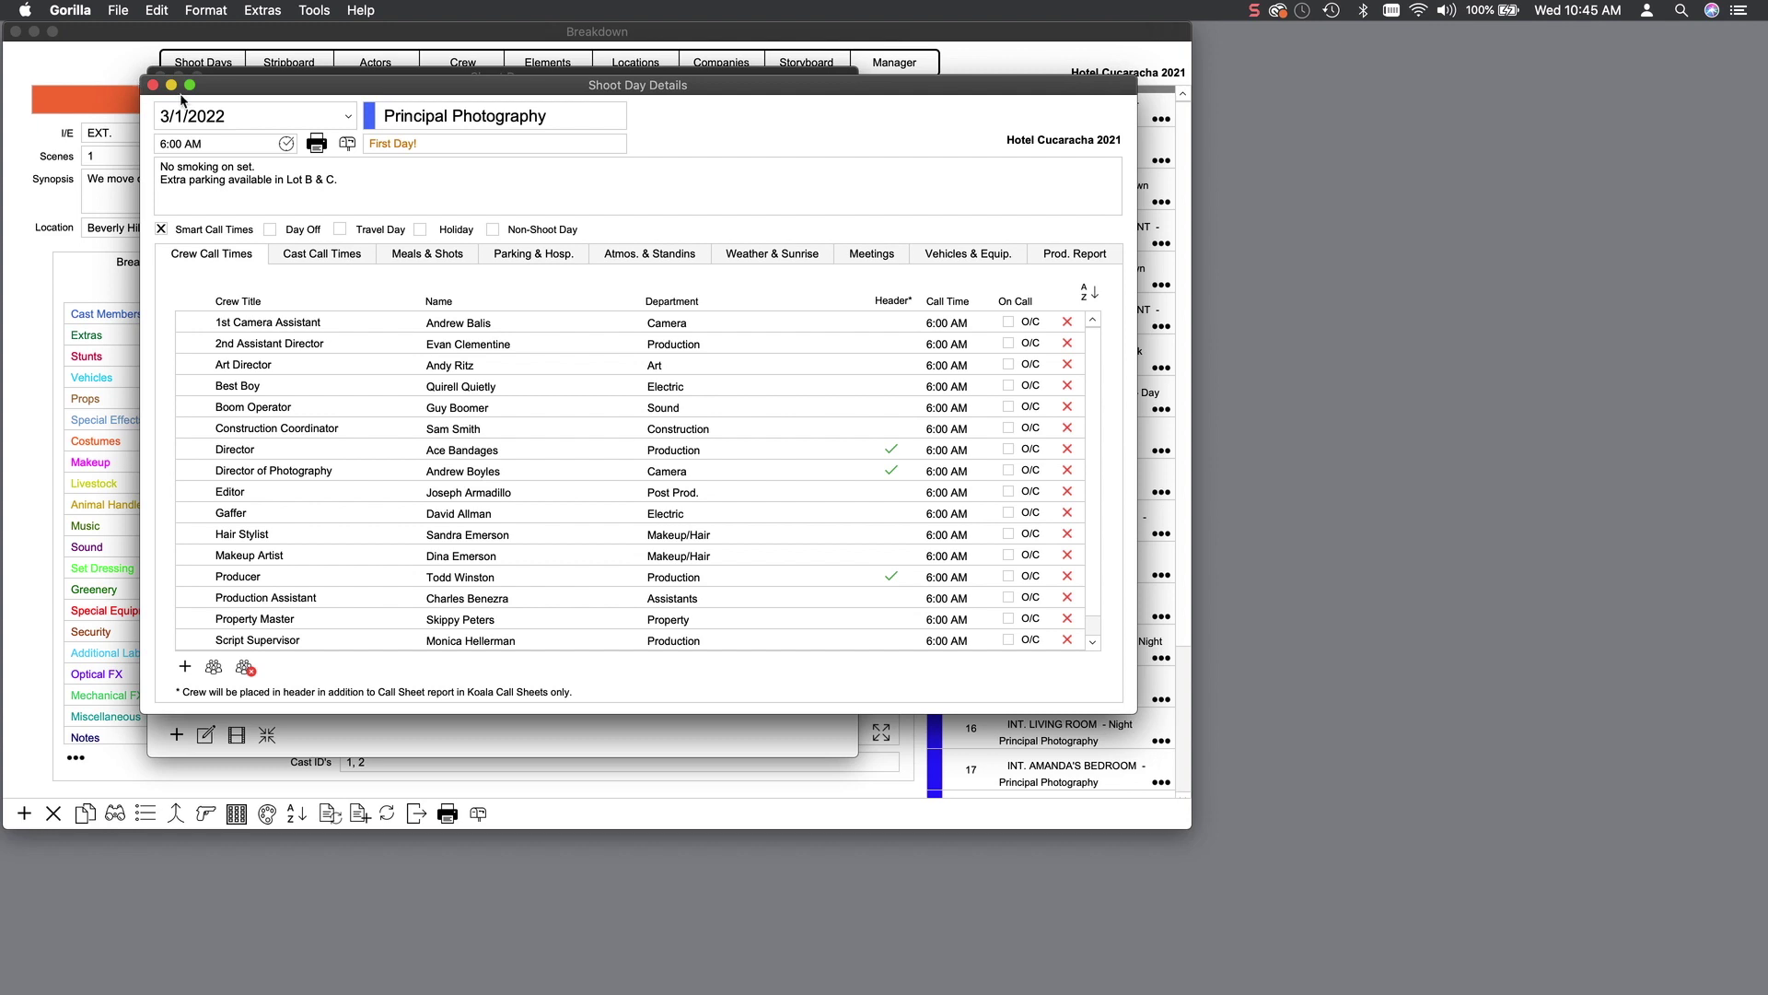
- Schedule the Director of Photography, Director and Sound Mixer as crew for the 3/8/2022 shoot day
left_click(227, 117)
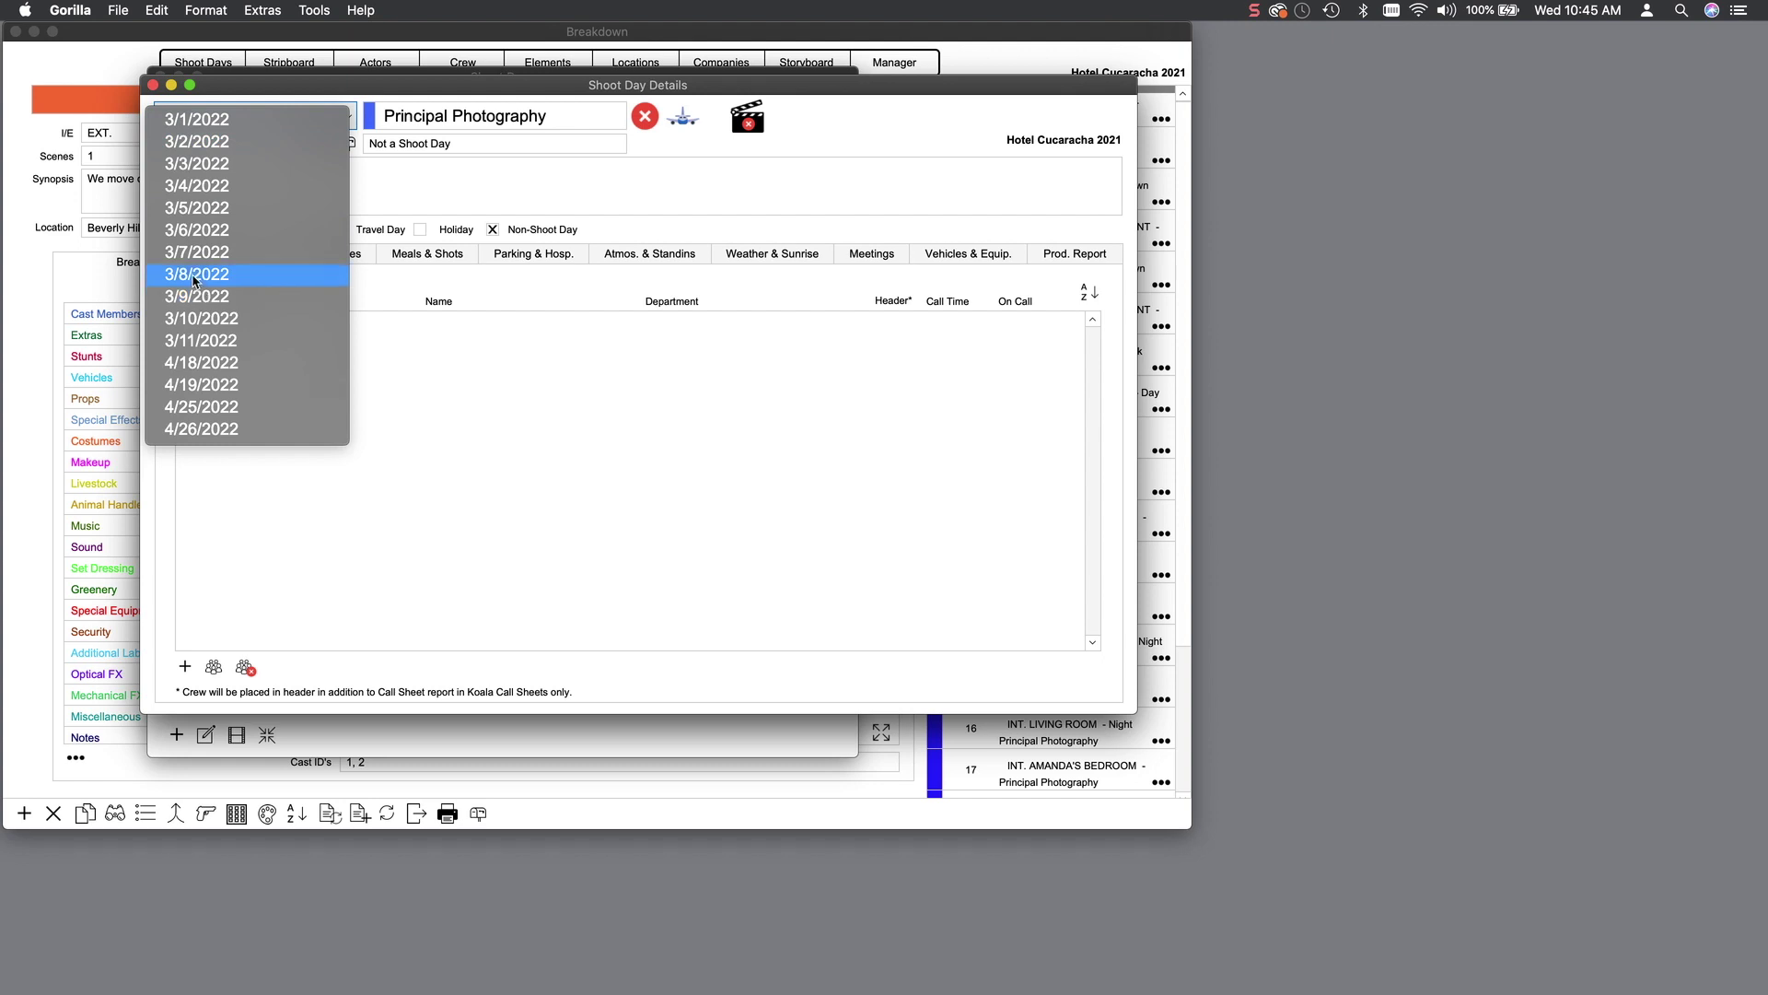
left_click(196, 296)
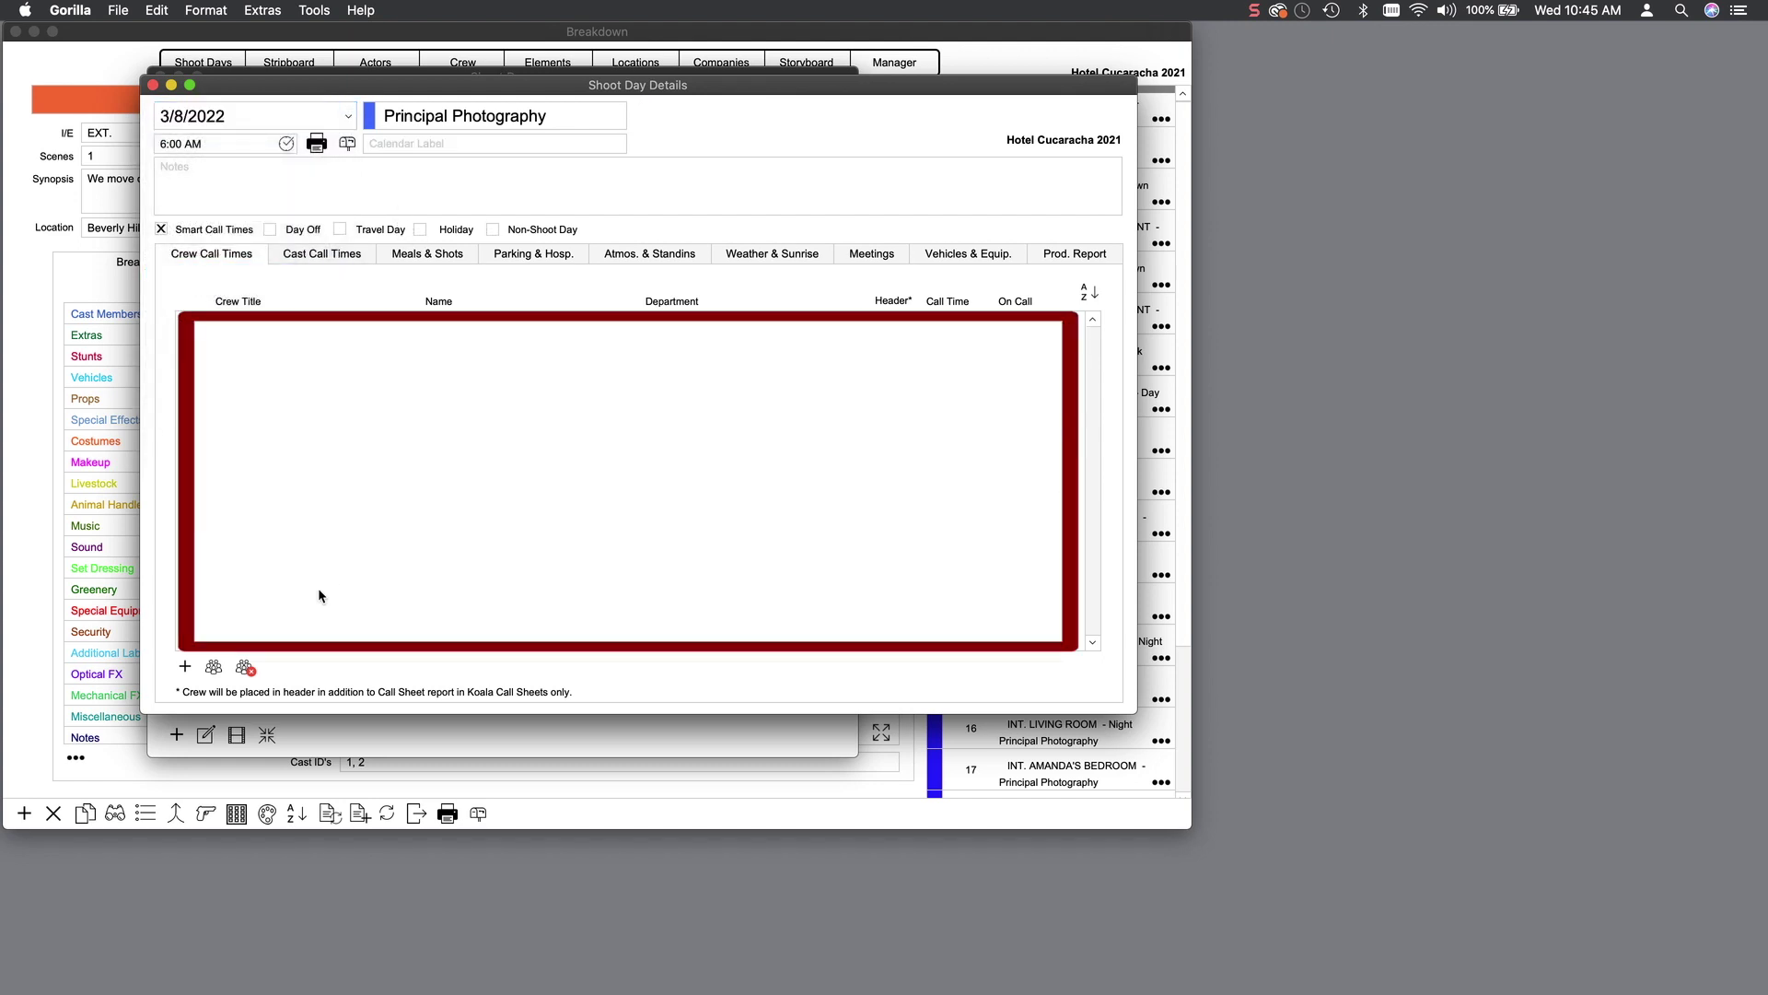
left_click(185, 667)
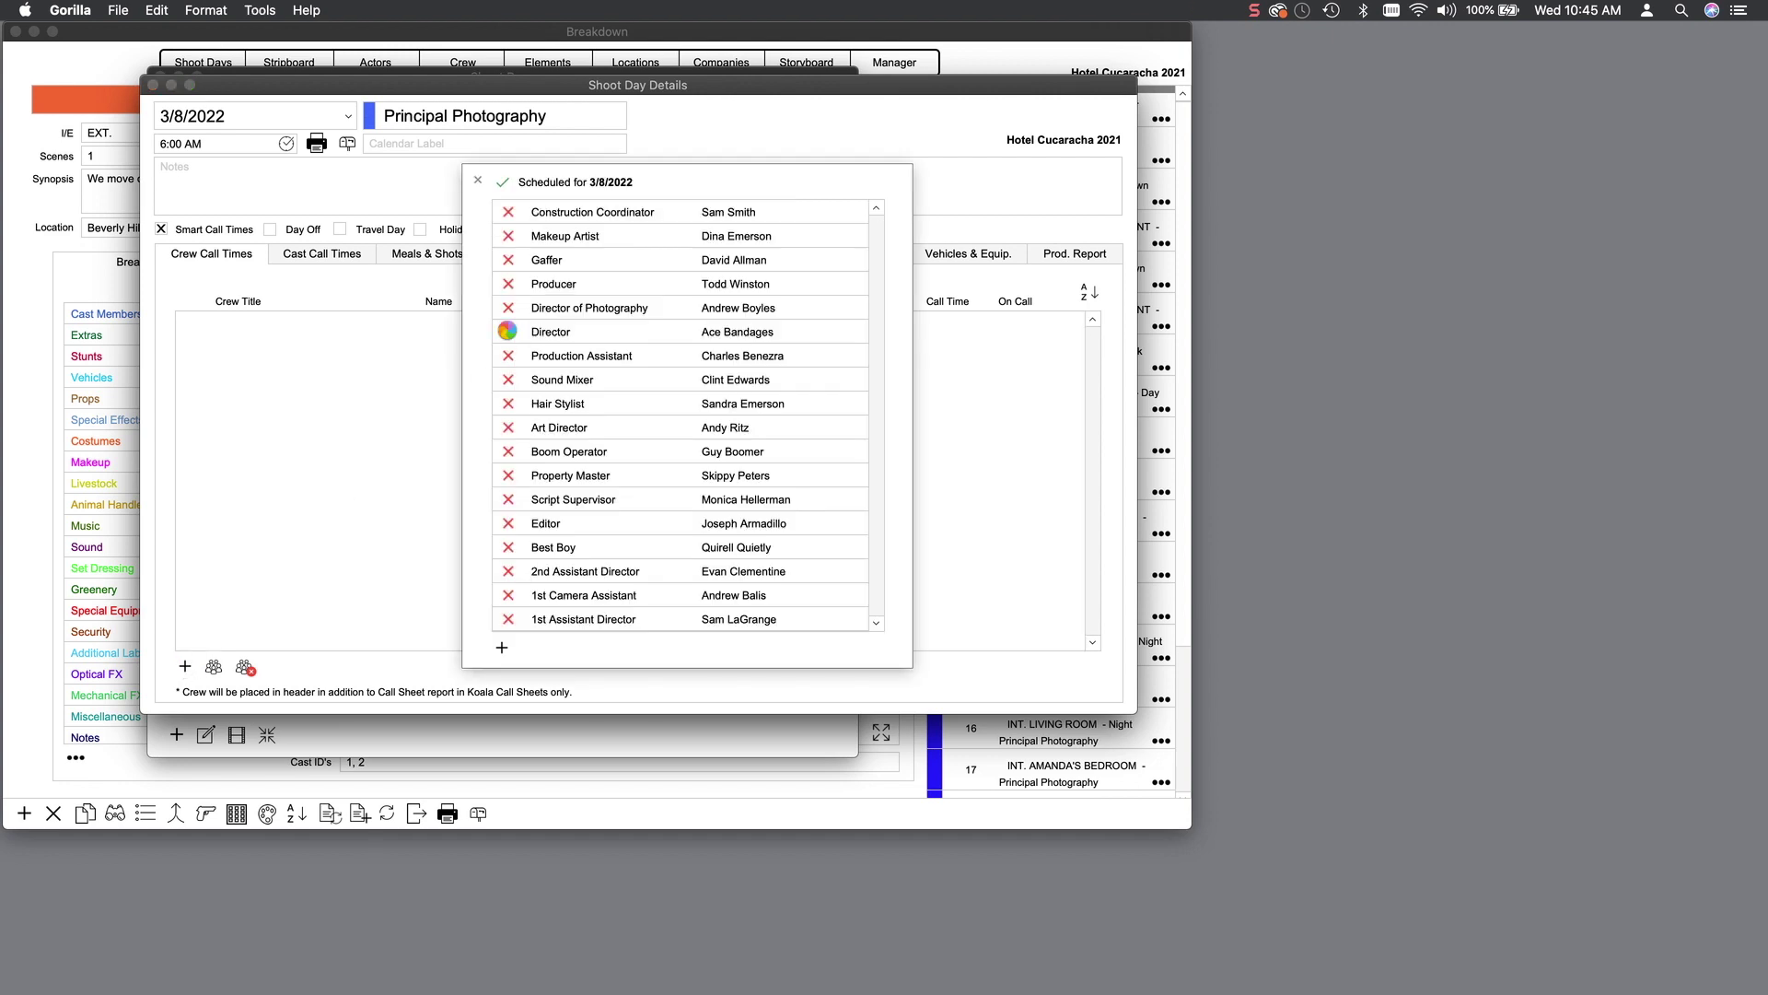
left_click(509, 313)
left_click(508, 332)
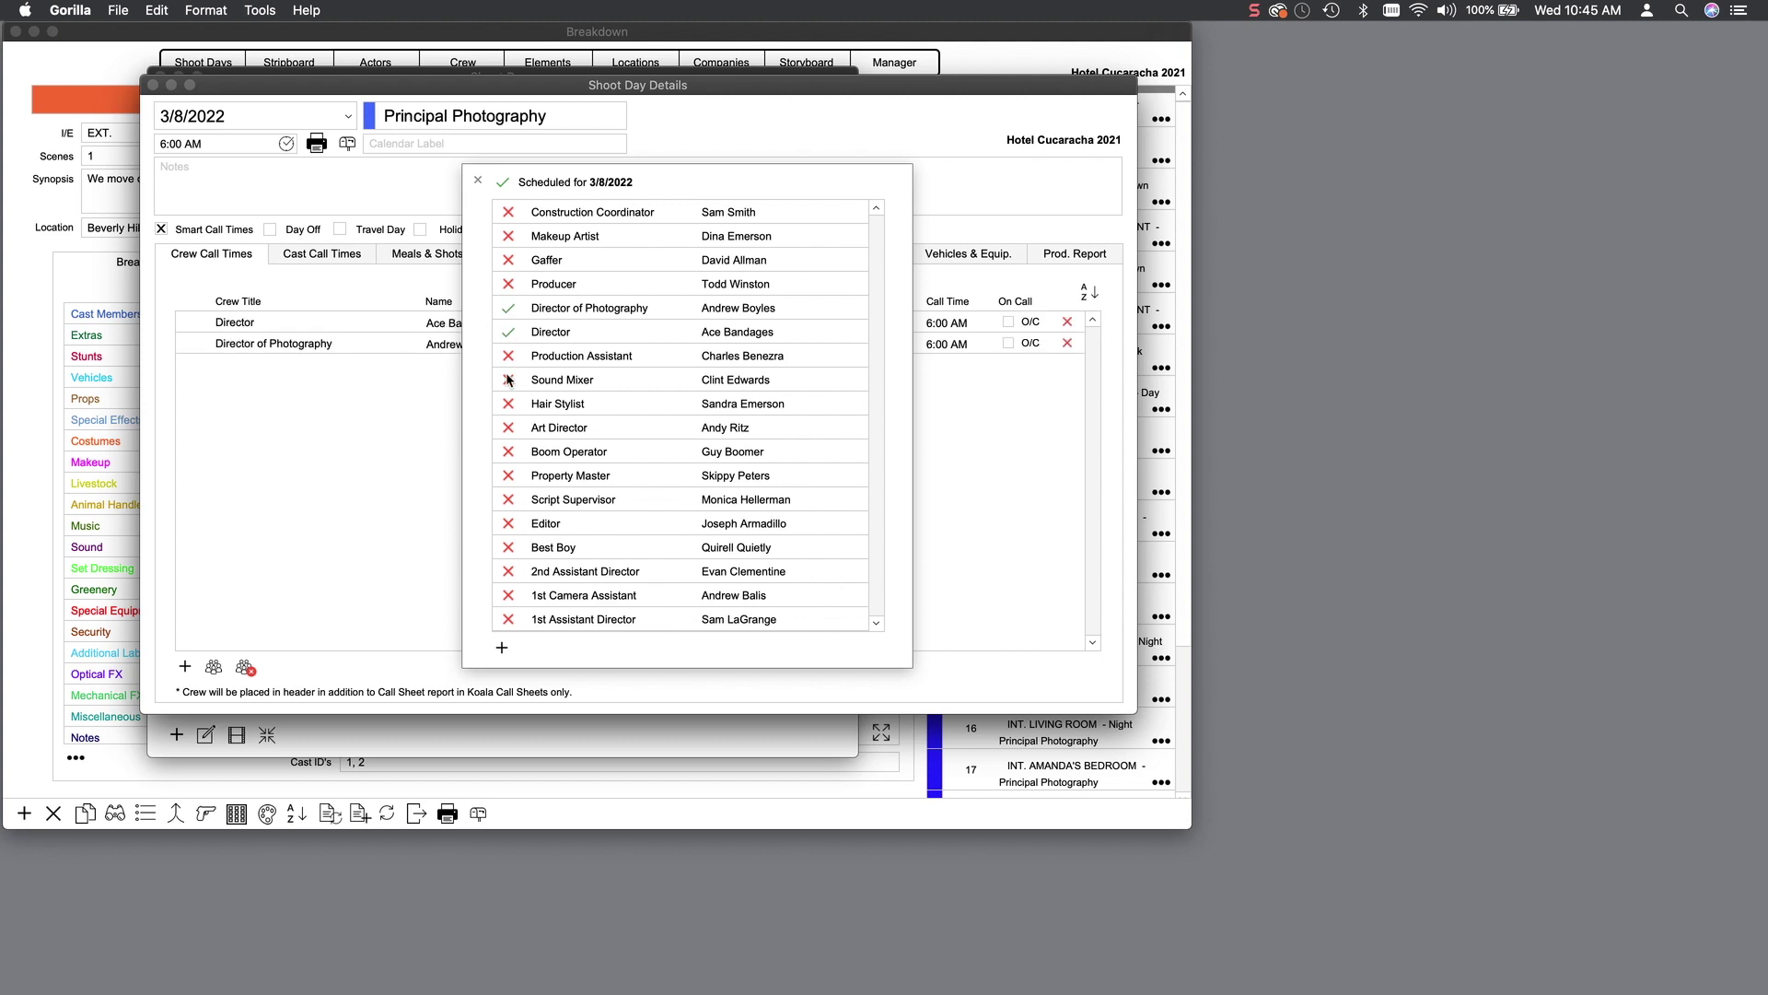
left_click(508, 380)
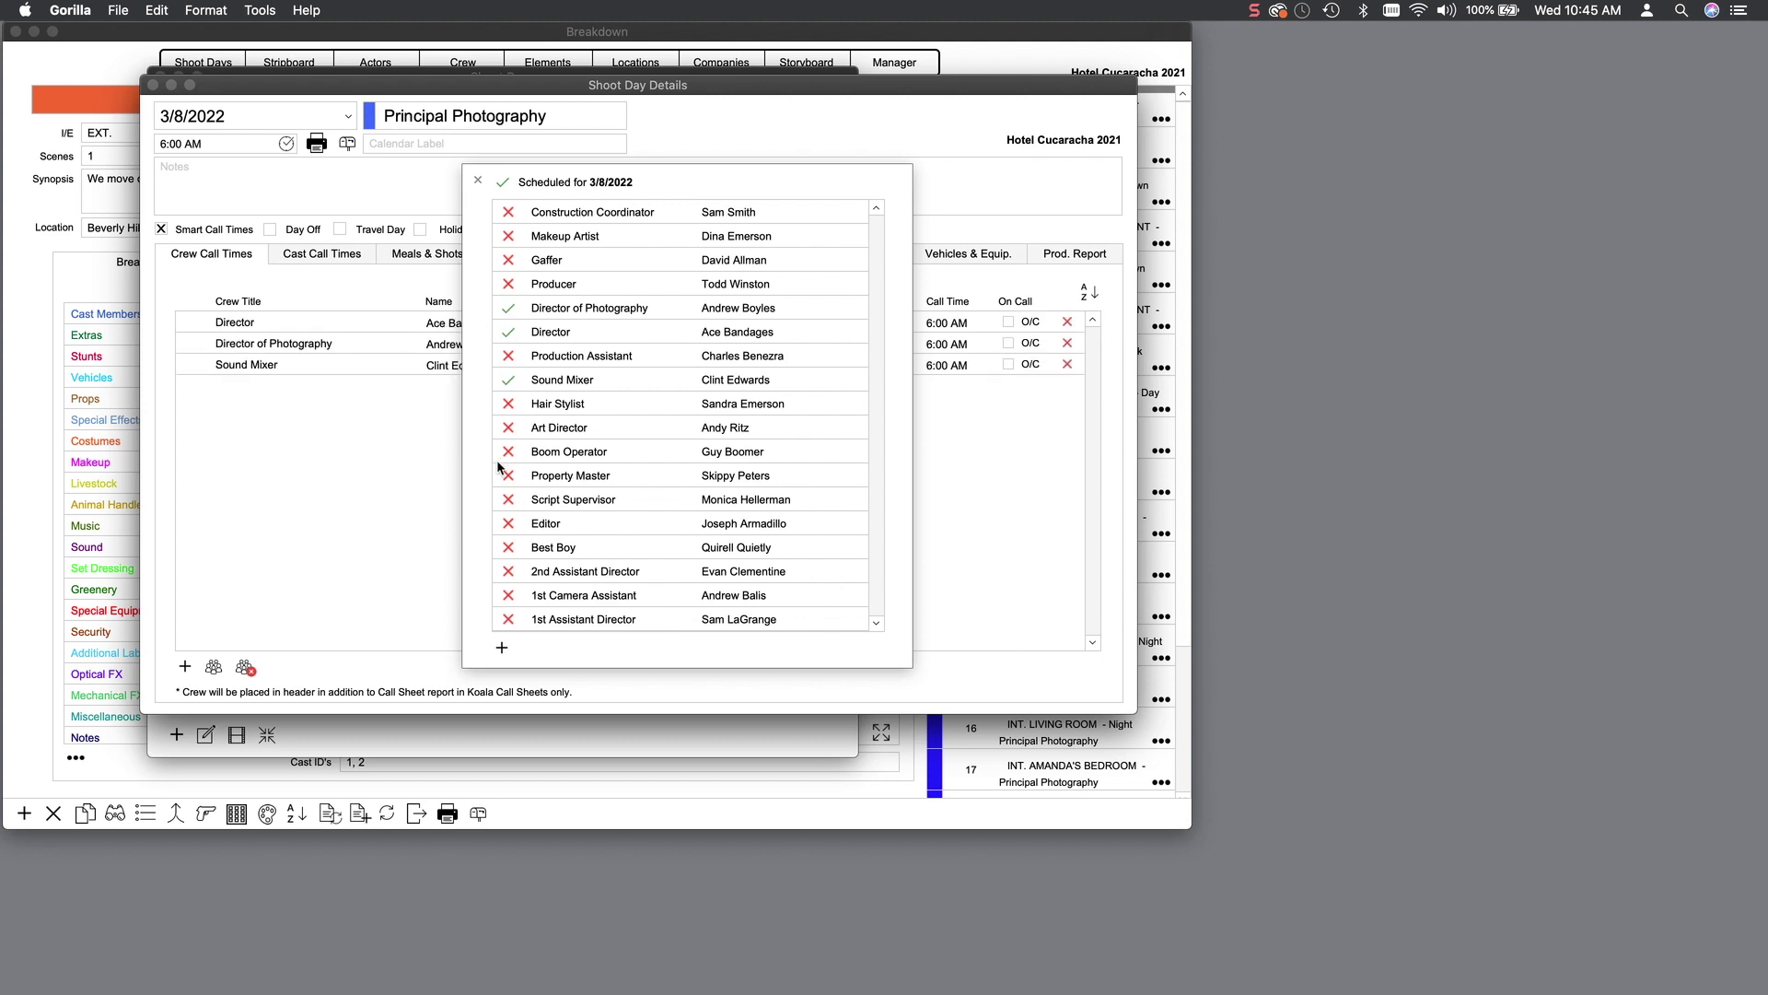
left_click(502, 647)
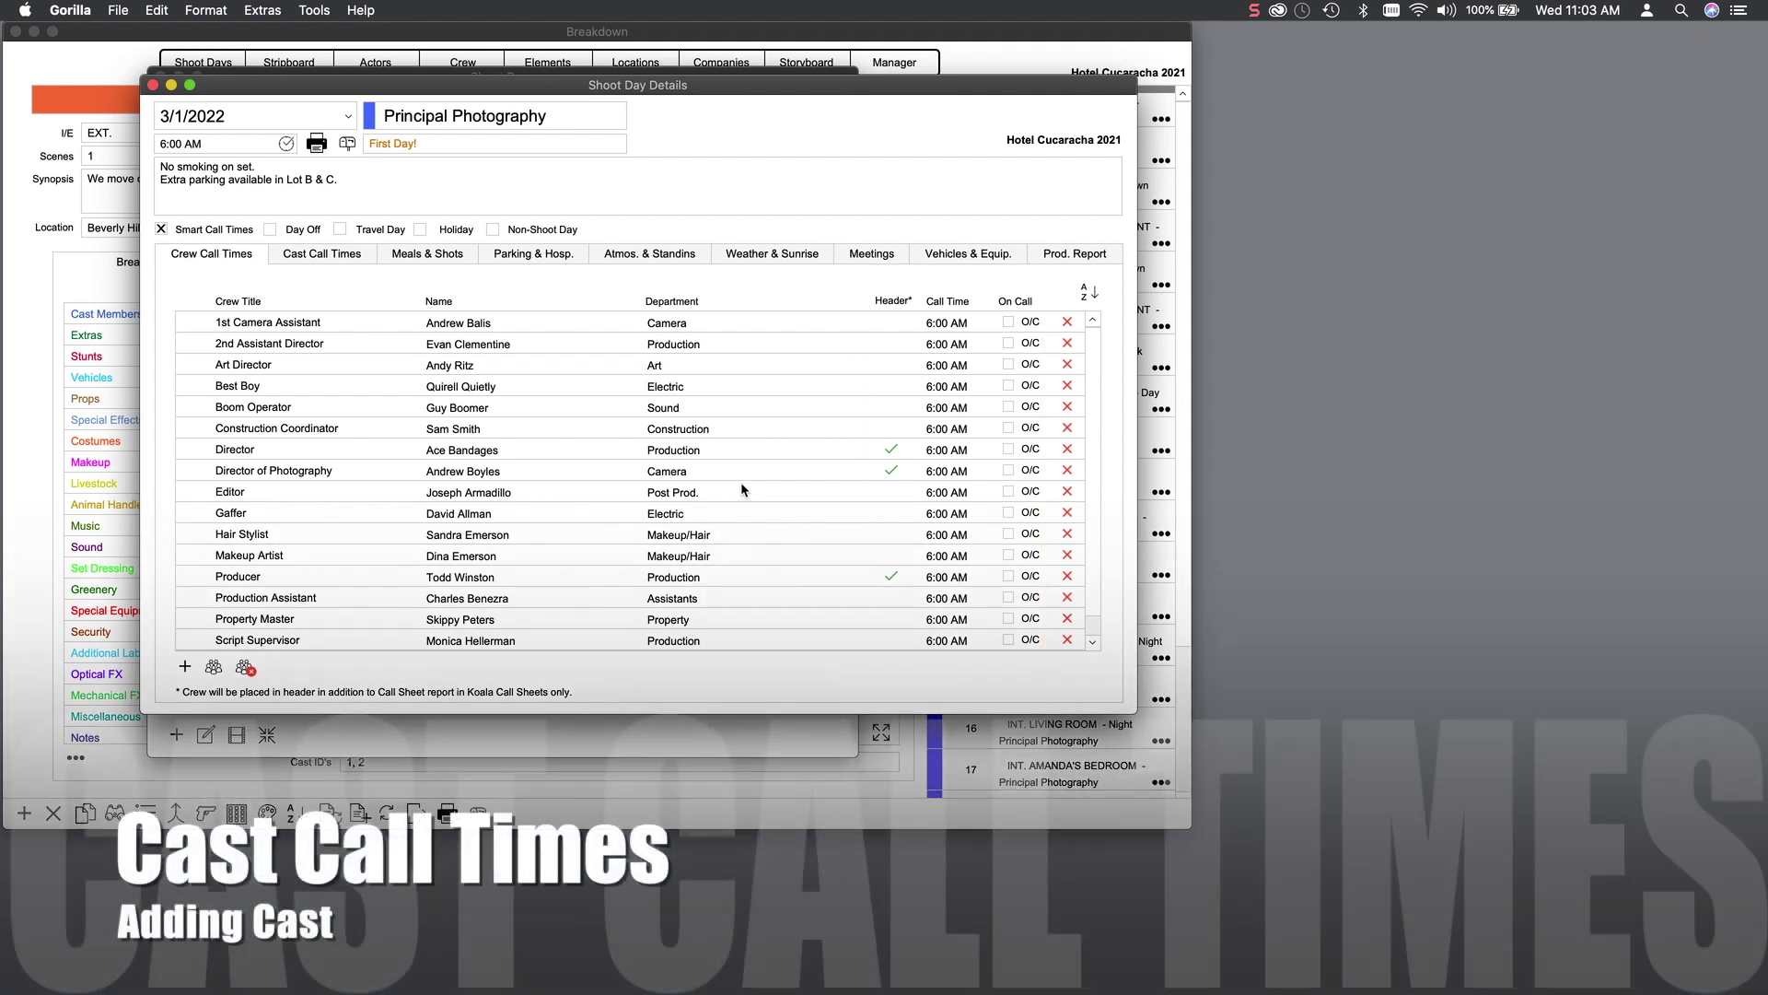
- Set the 3/1/2022 cast call times to 6:00 AM for Barney, 7:00 AM for Amanda and 8:00 AM for The Bellman
left_click(354, 261)
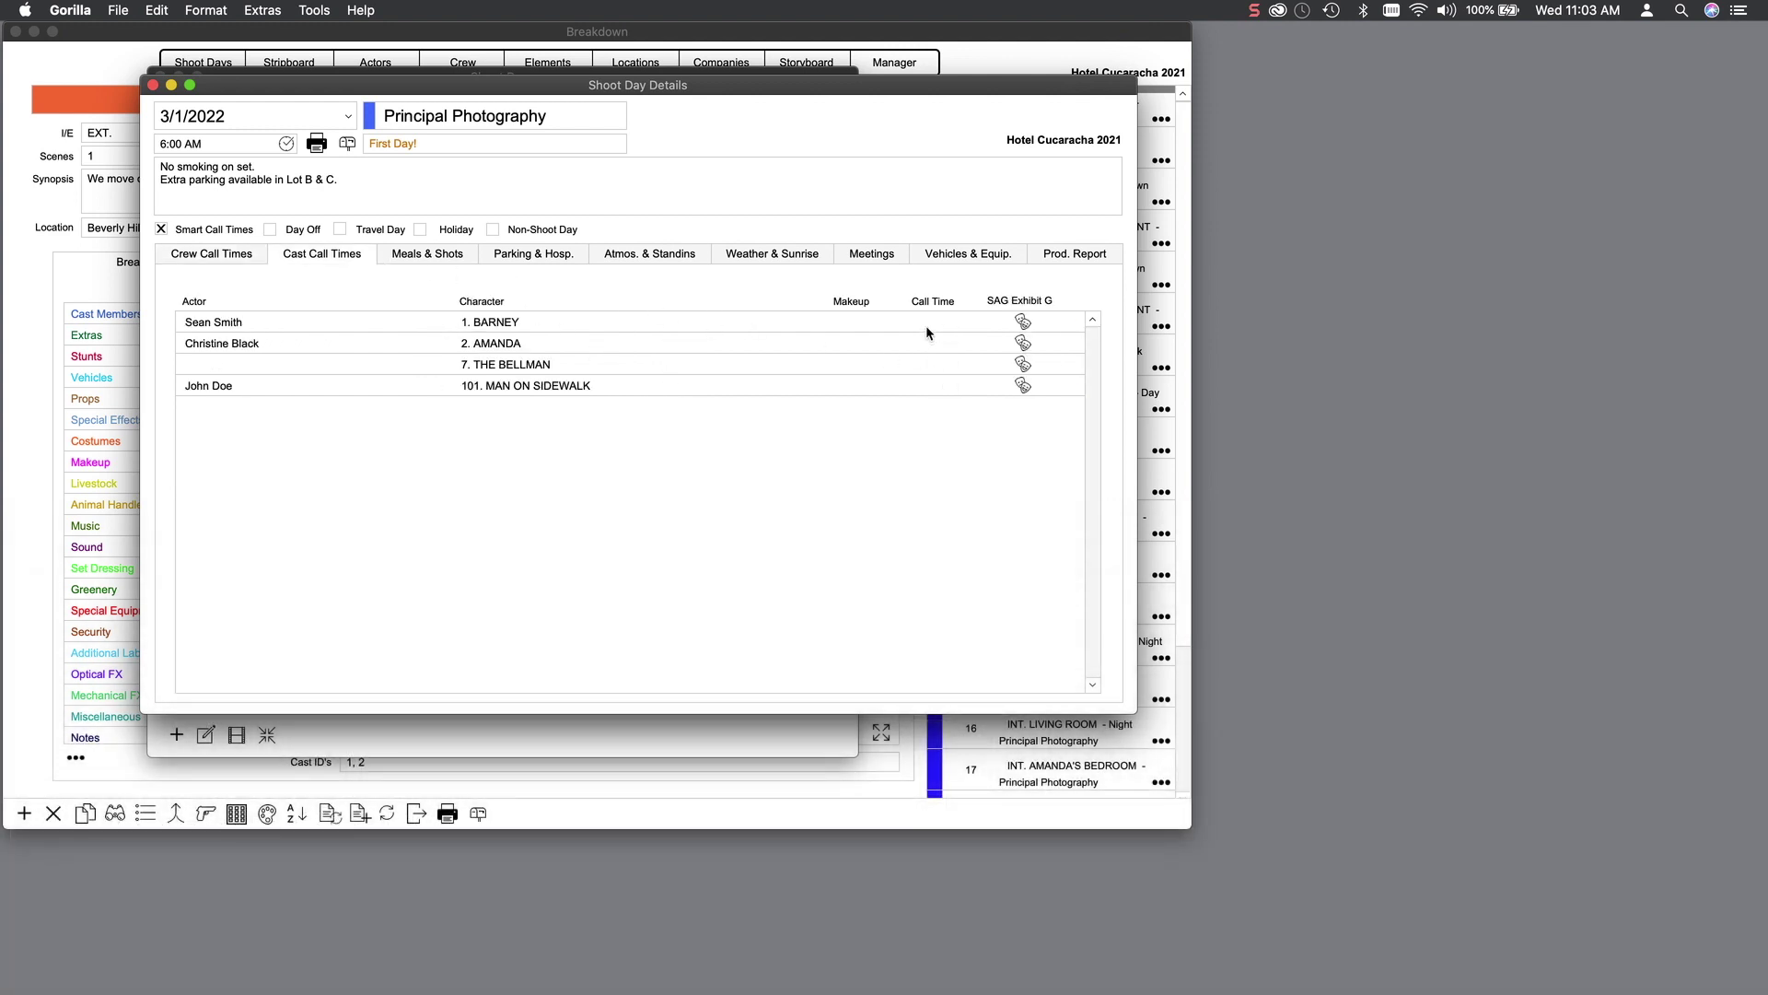
left_click(928, 321)
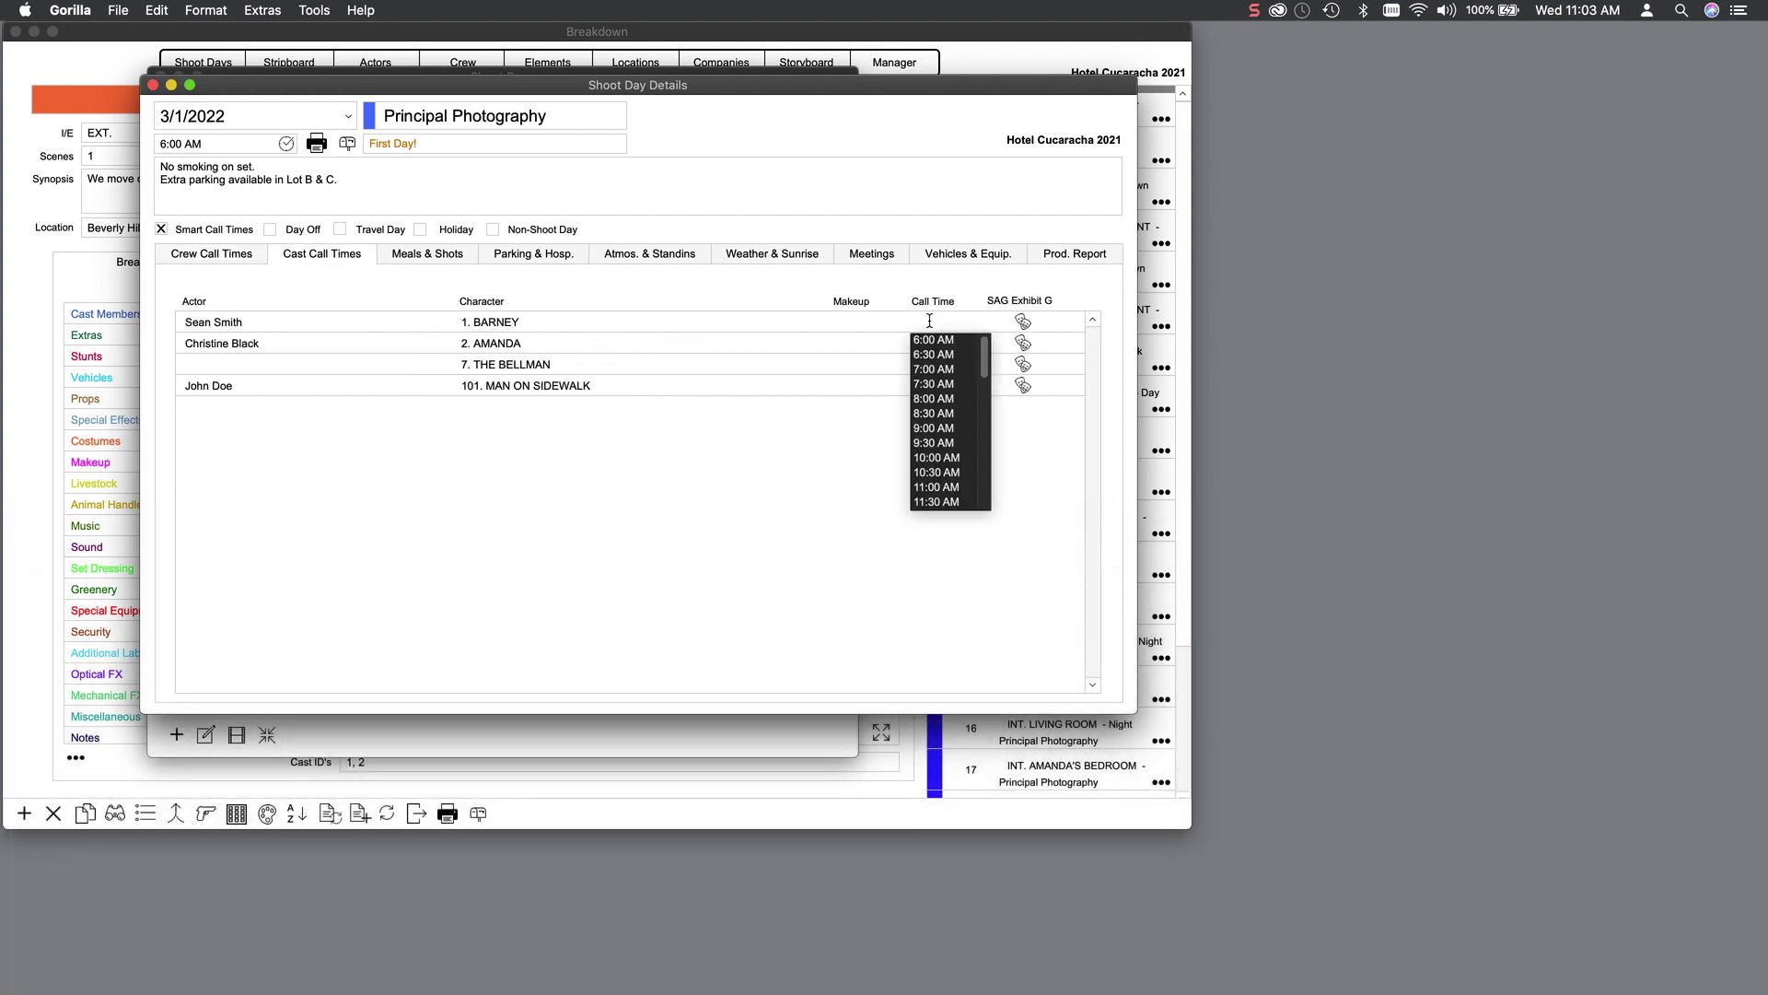
left_click(928, 341)
left_click(926, 340)
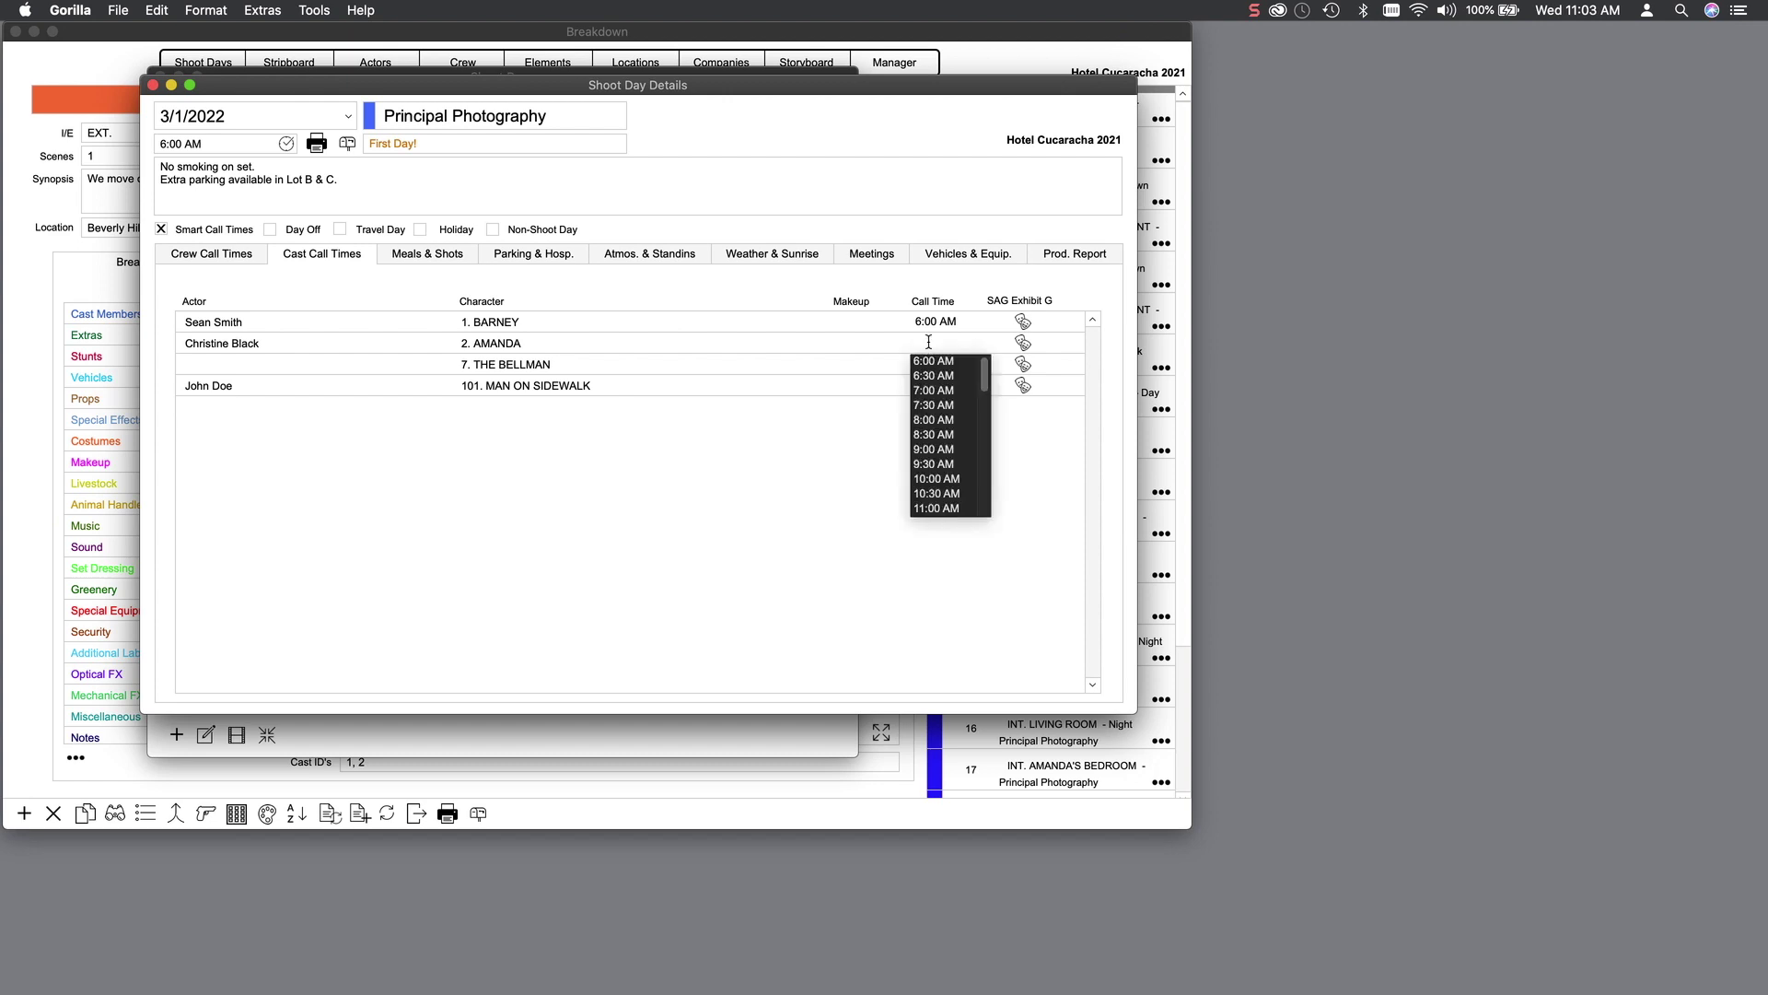
left_click(928, 392)
left_click(926, 365)
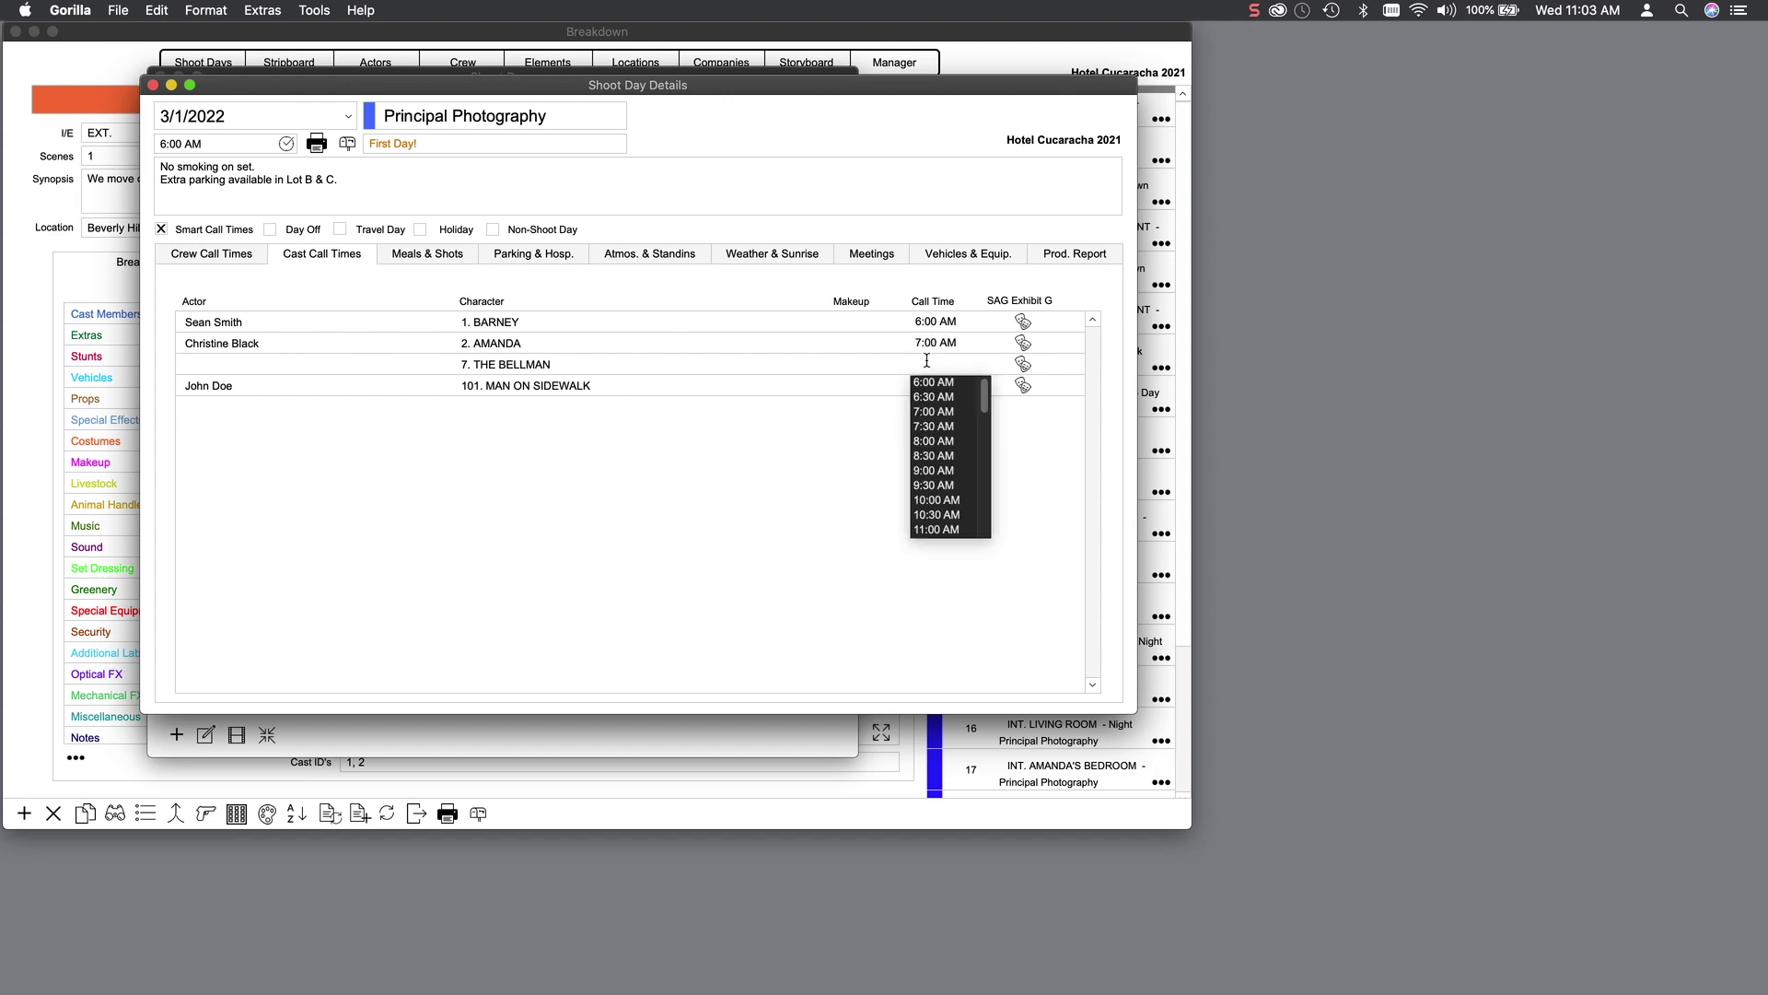
left_click(927, 441)
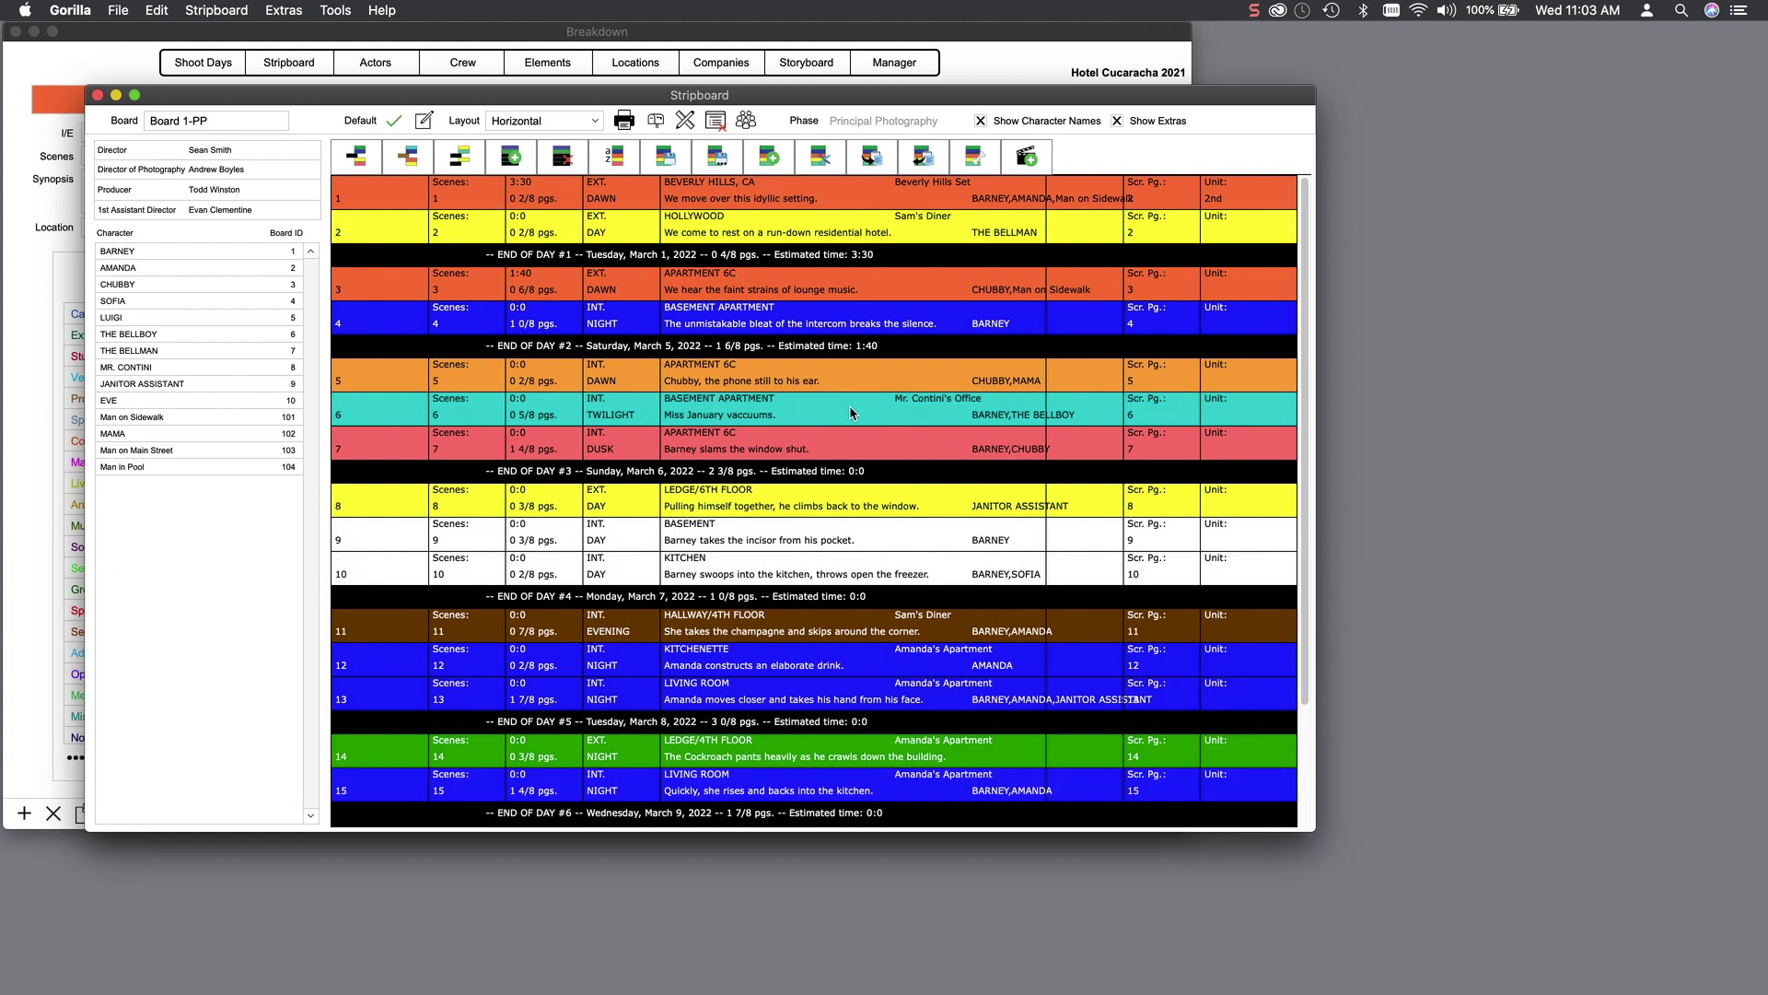
- Move the scene 6 strip directly after scene 2 in Day 1 of Board 1-PP, and check the list of boards
left_click_drag(849, 412, 848, 235)
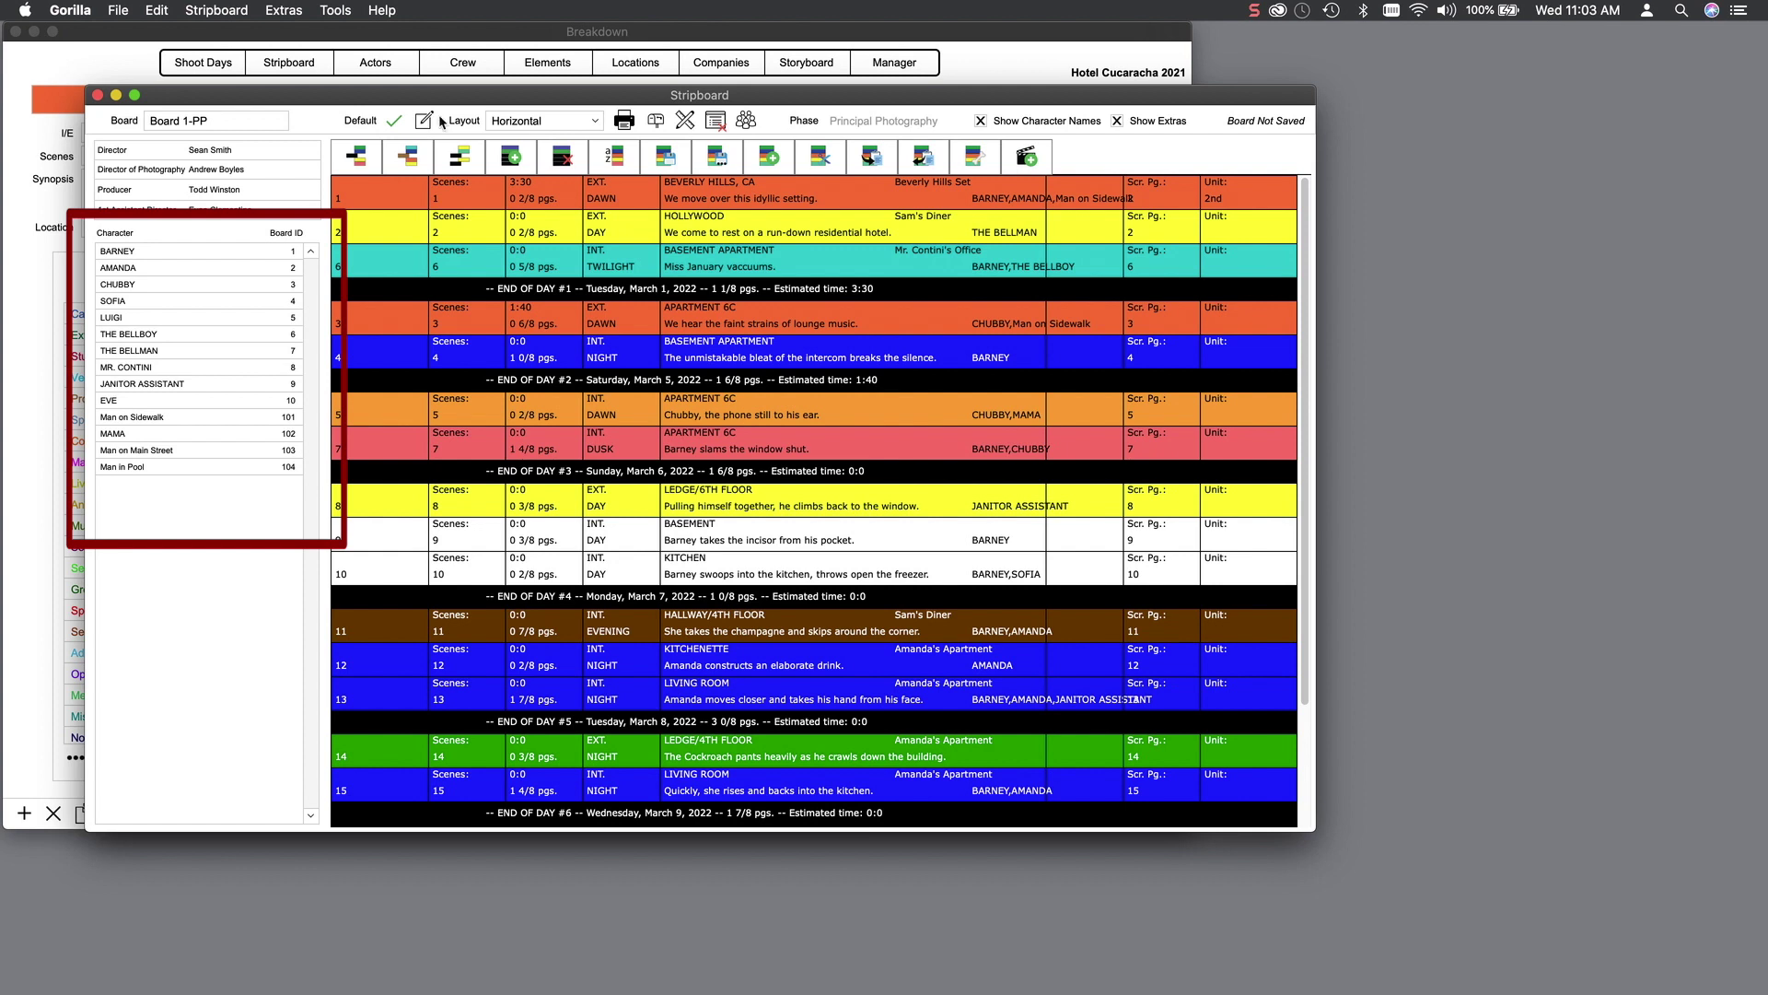
left_click(225, 123)
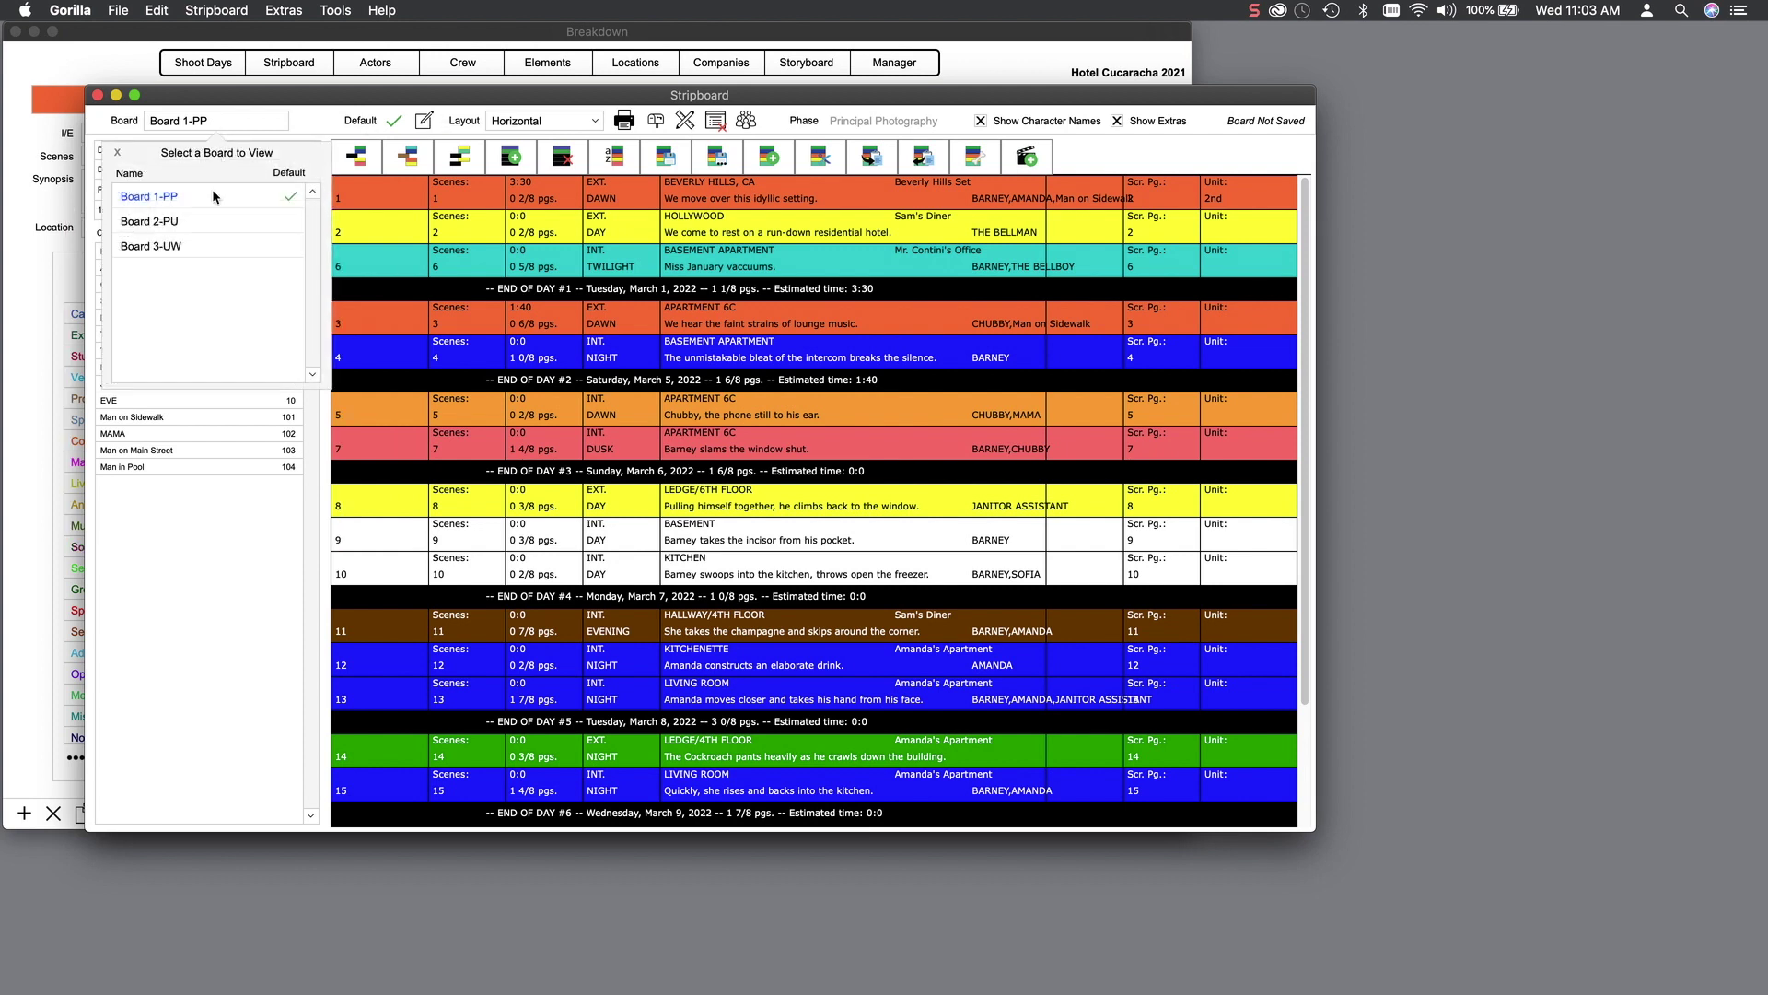
left_click(117, 154)
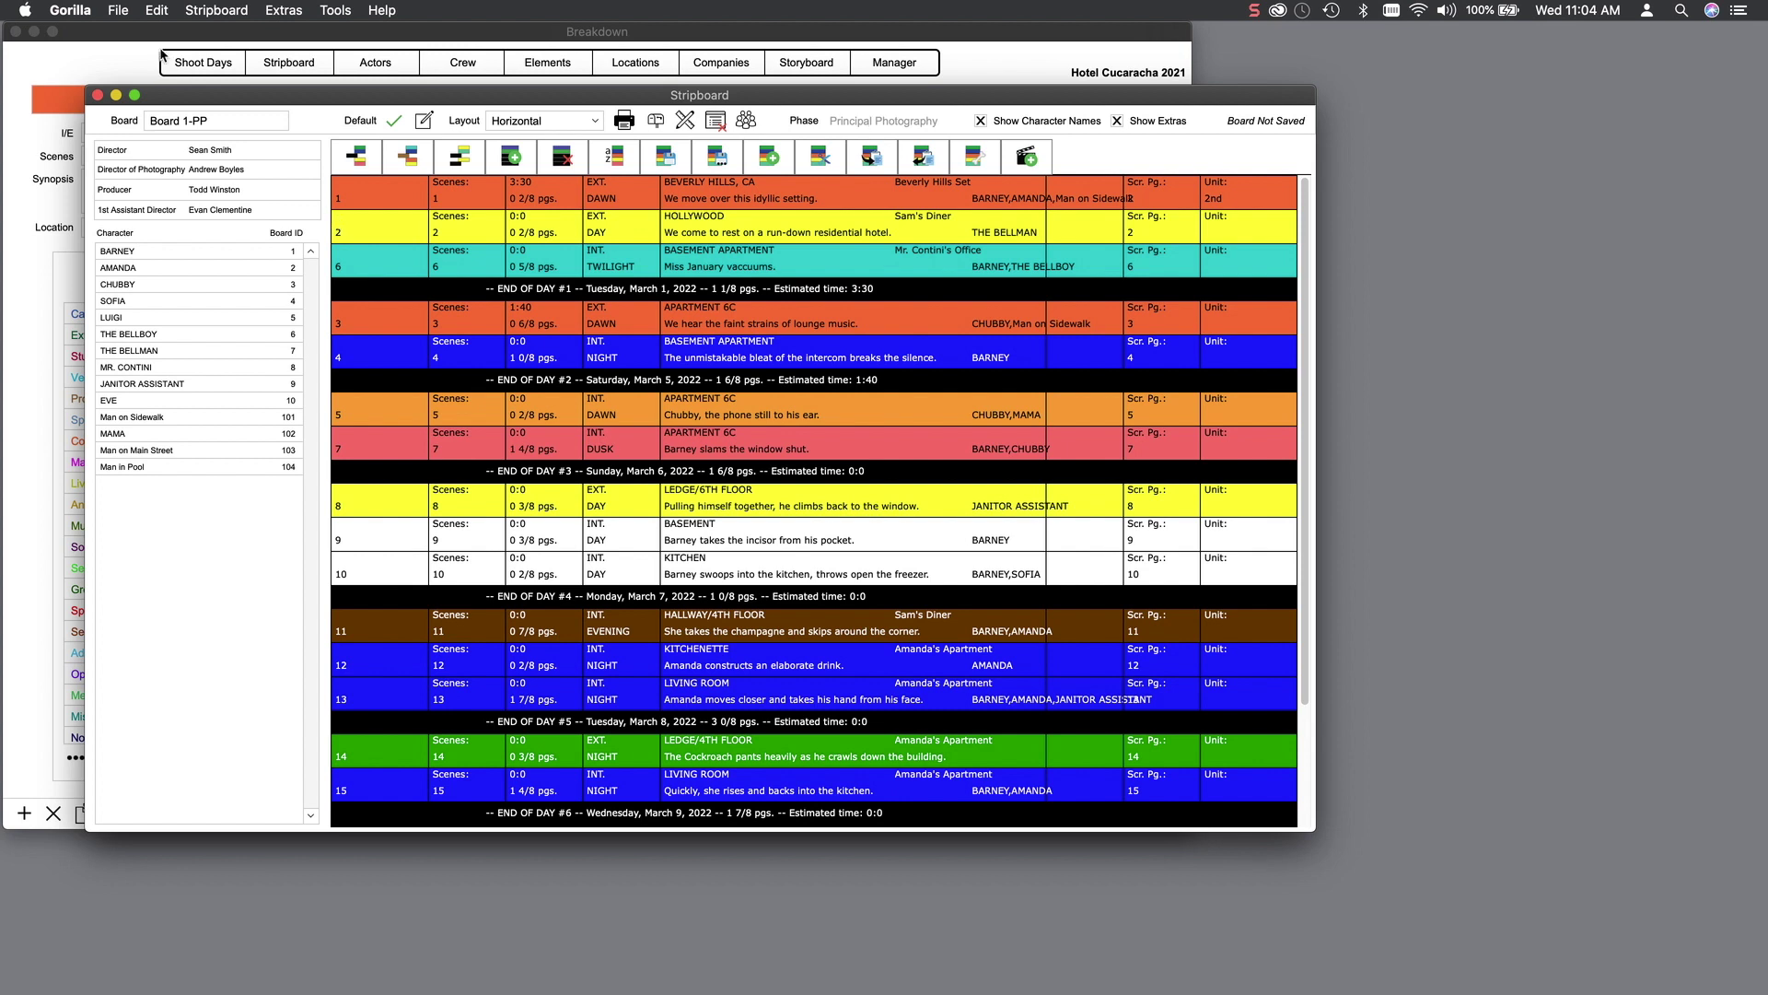
- Examine the reports offered by the Scheduling and Production Reports modules, and return to the breakdown sheet
left_click(119, 11)
left_click(134, 60)
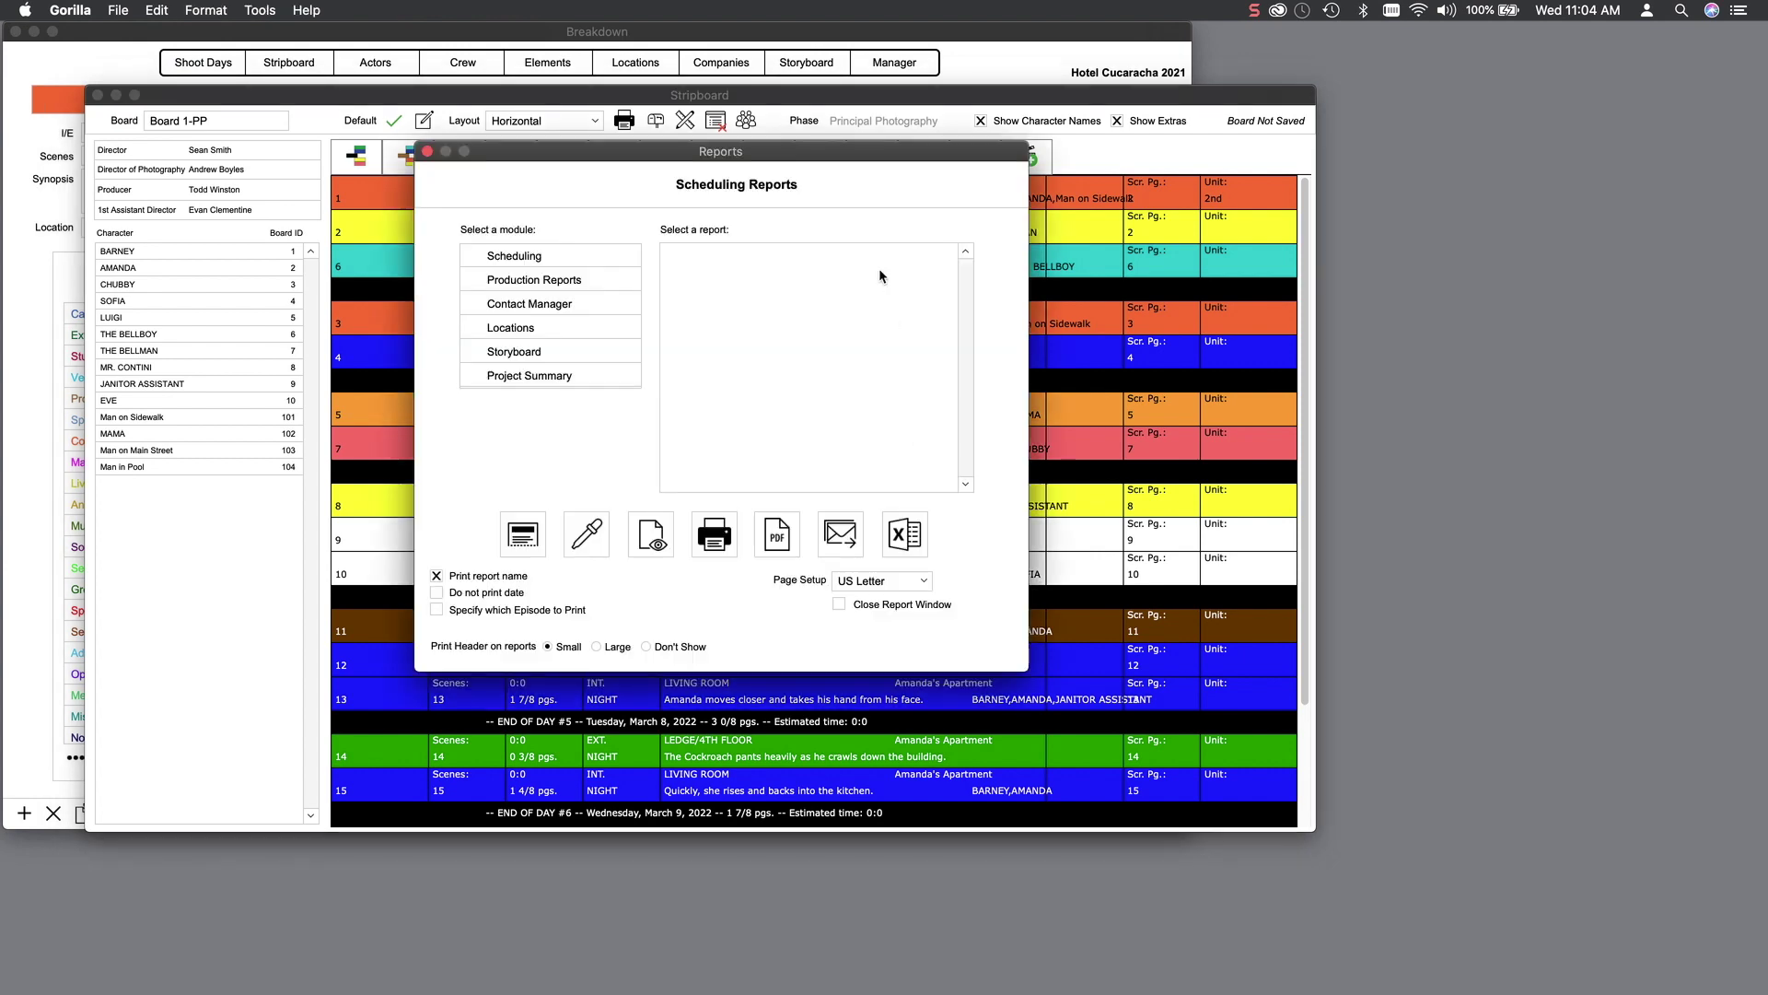
left_click(498, 257)
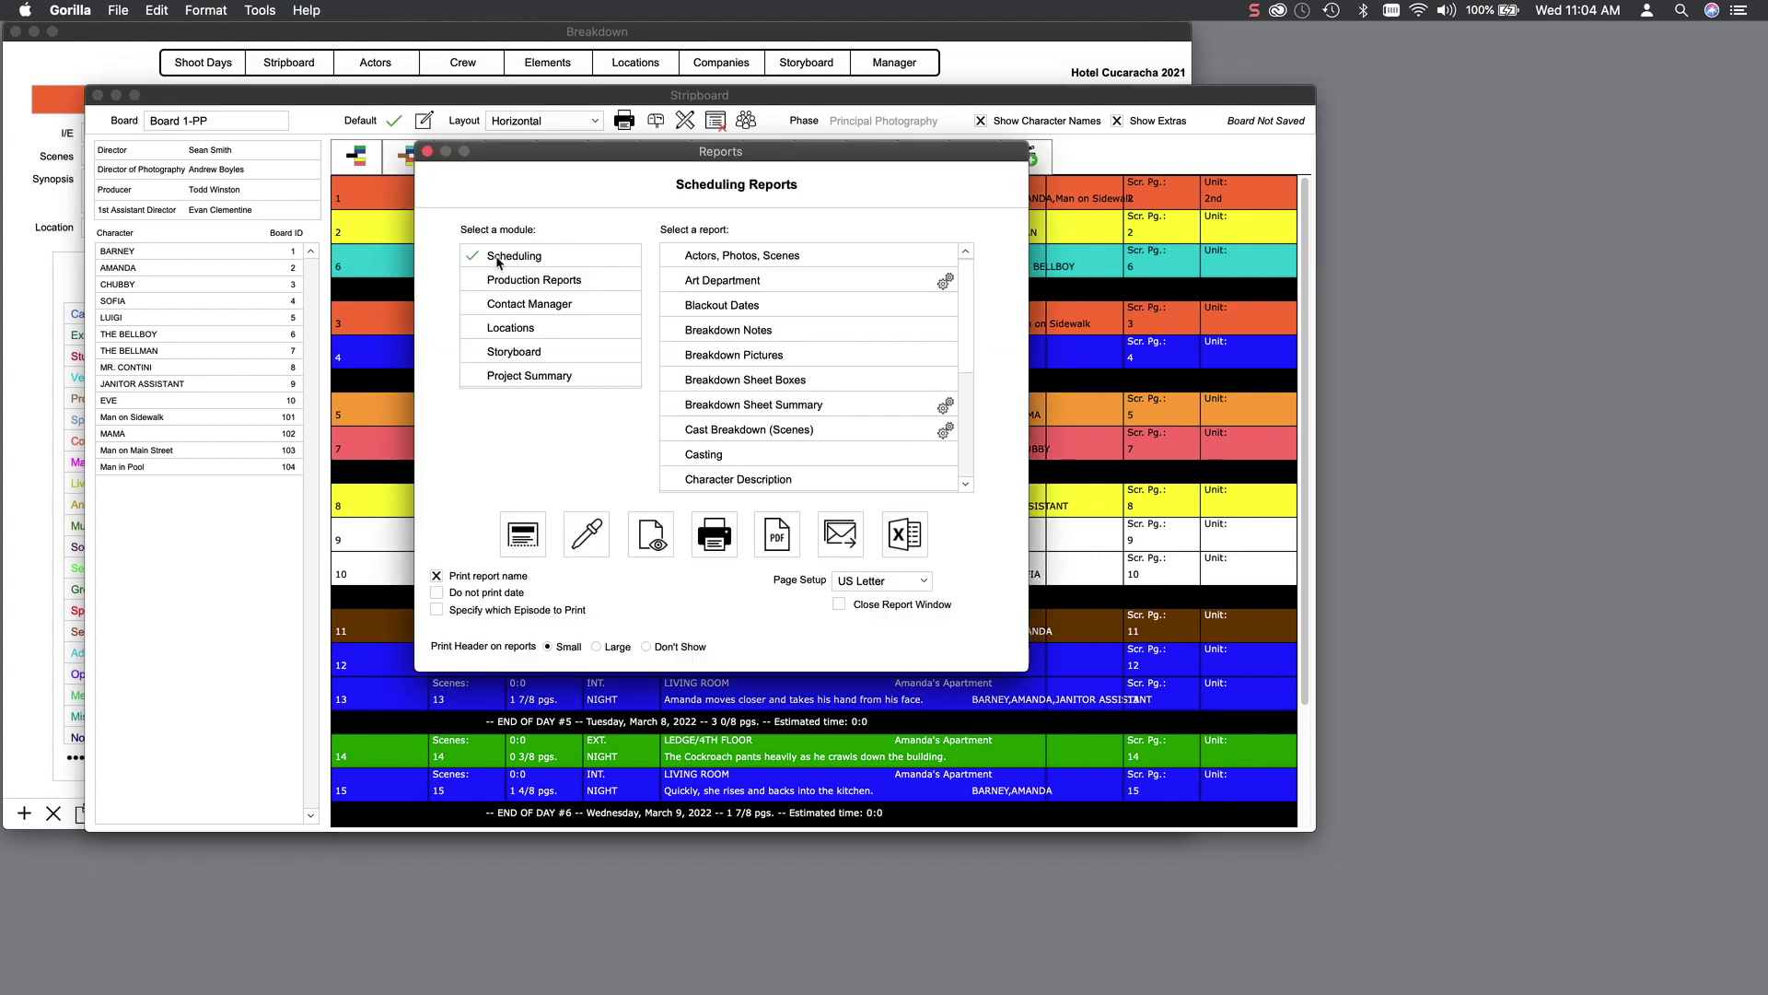
left_click(507, 282)
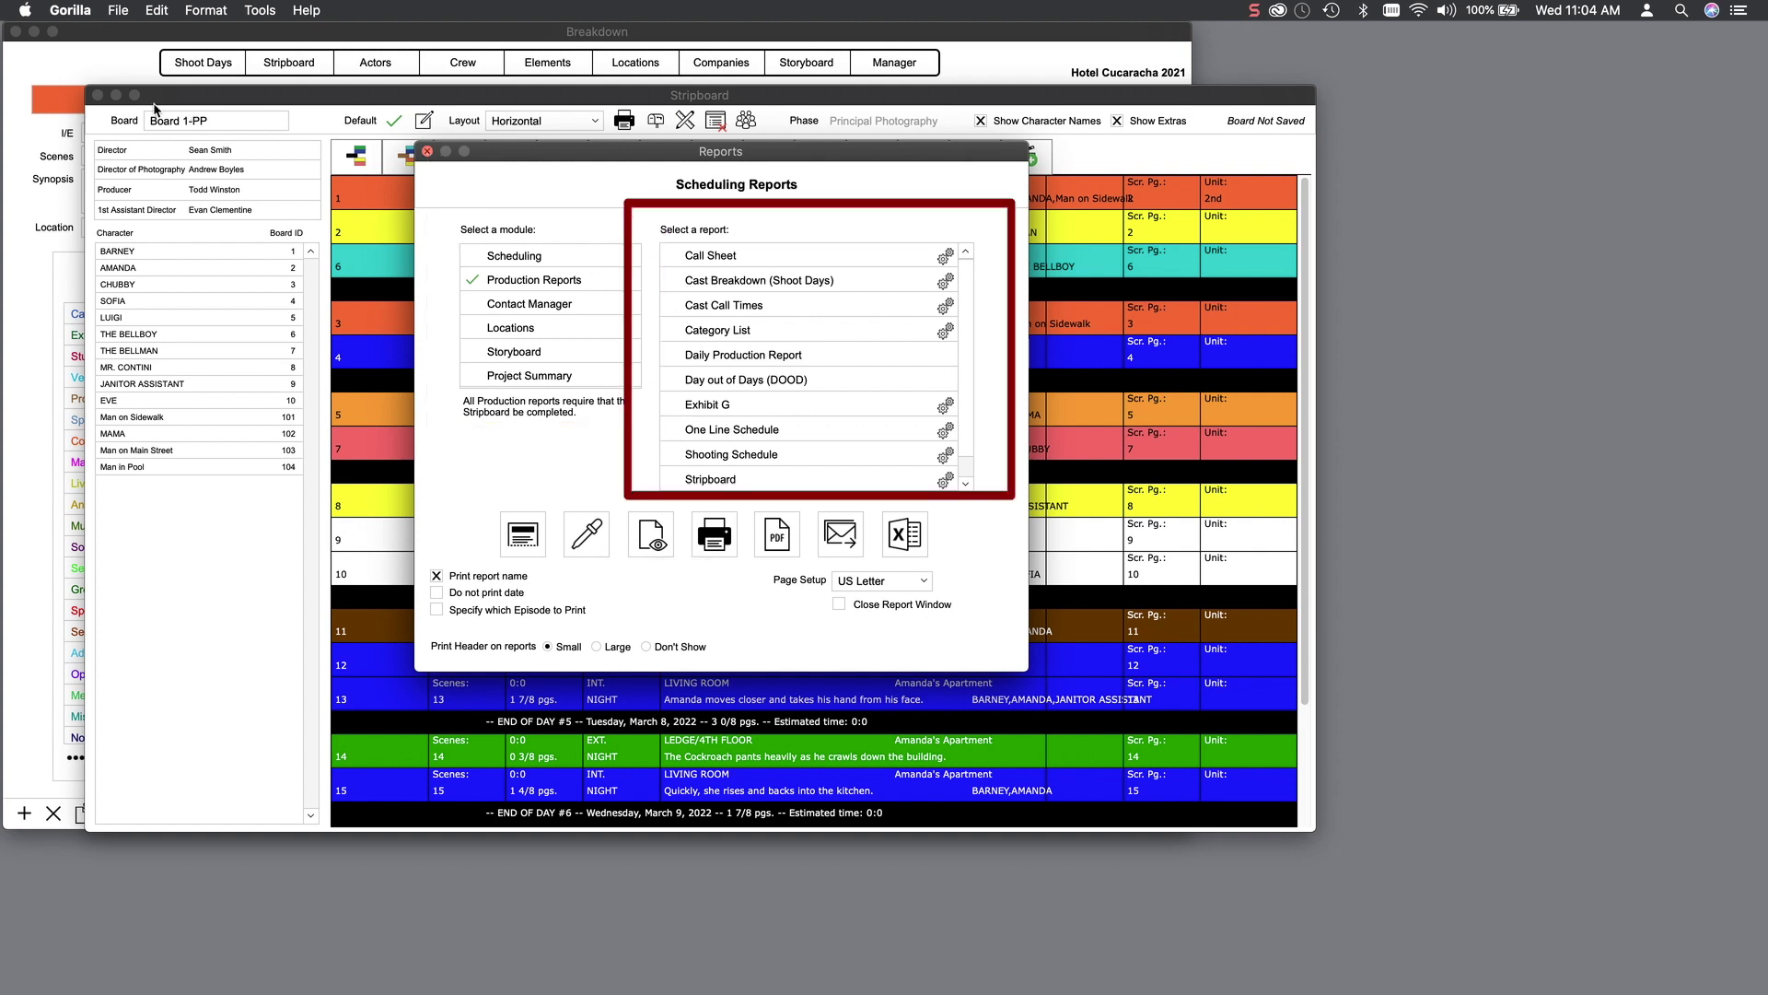
left_click(101, 99)
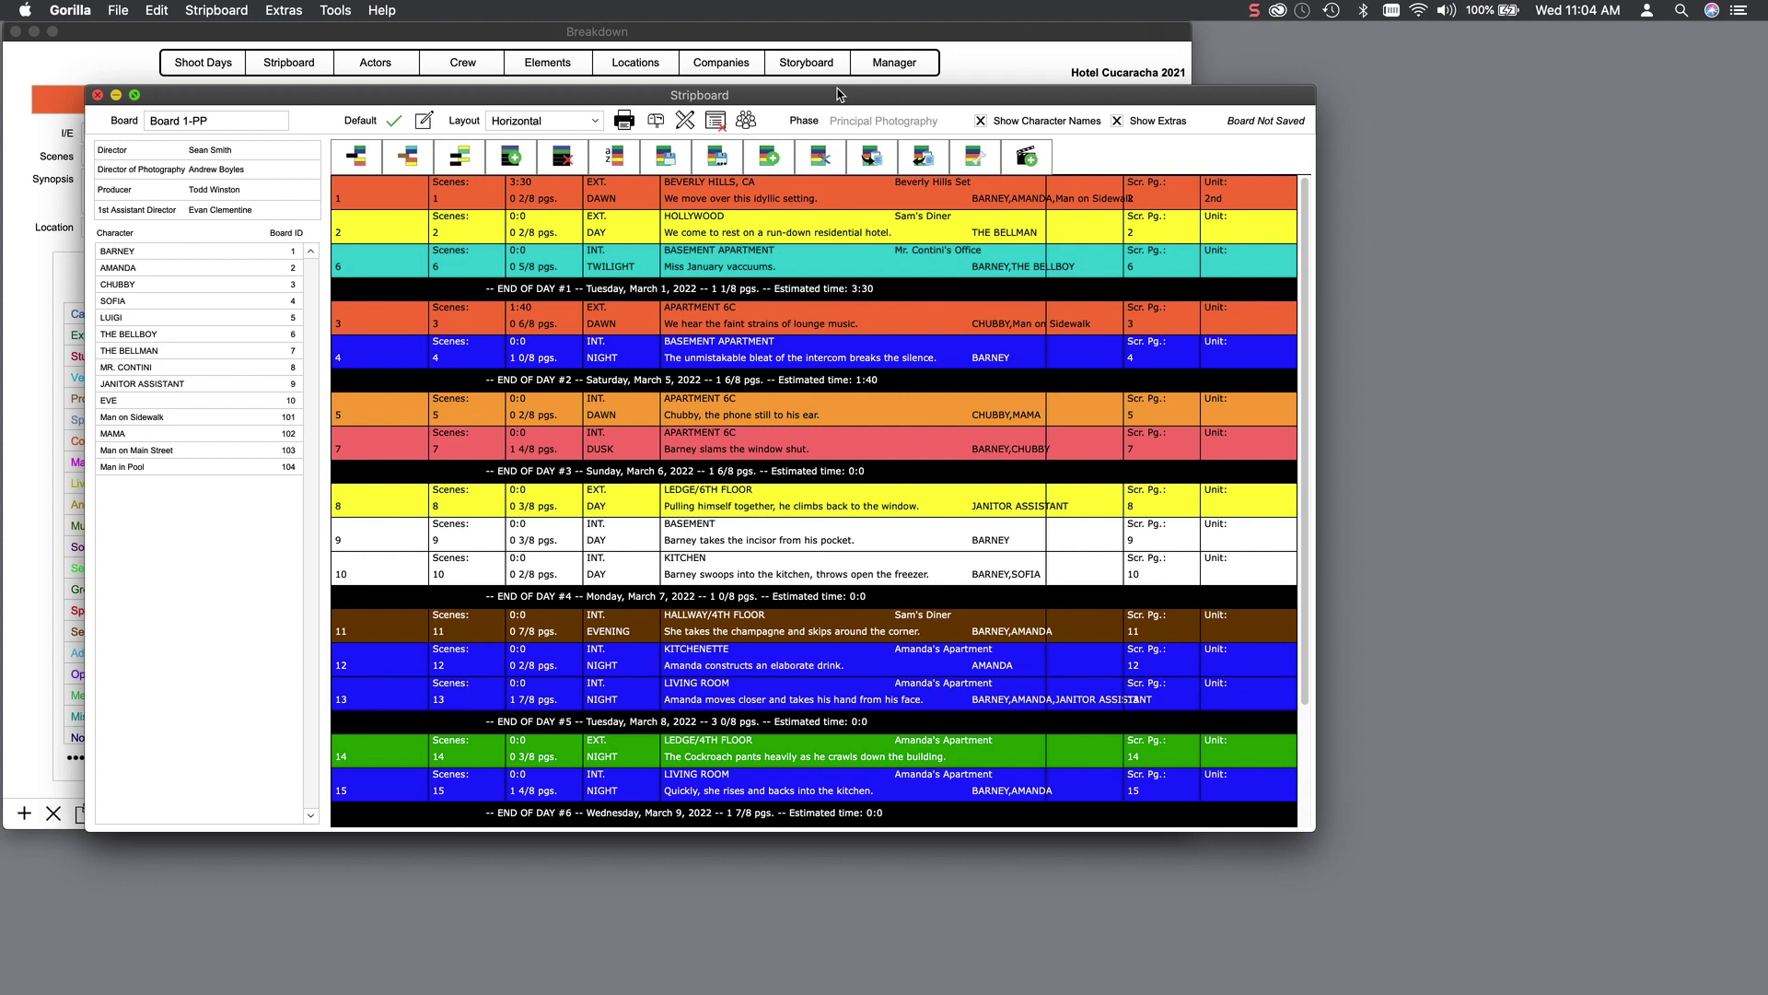
key("super+w")
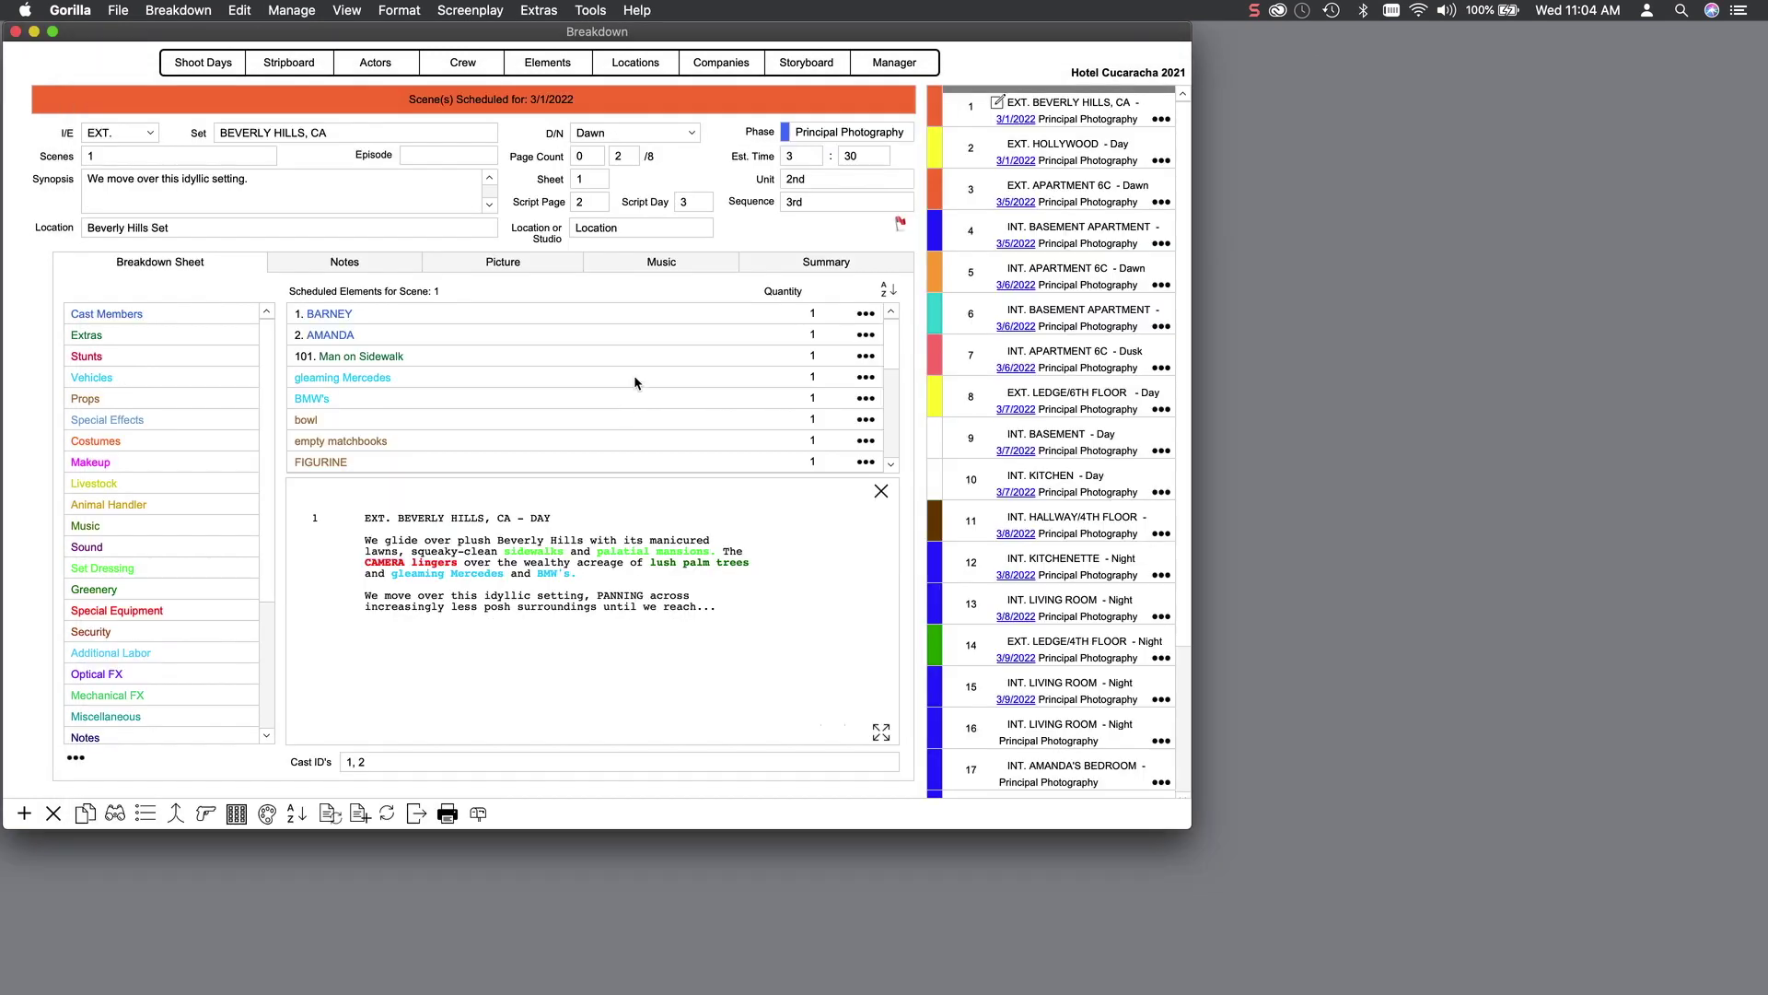
- Return to the Project Manager and link the 250K Digital Video Feature 2021 budget to the Hotel Cucaracha 2021 schedule
left_click(893, 62)
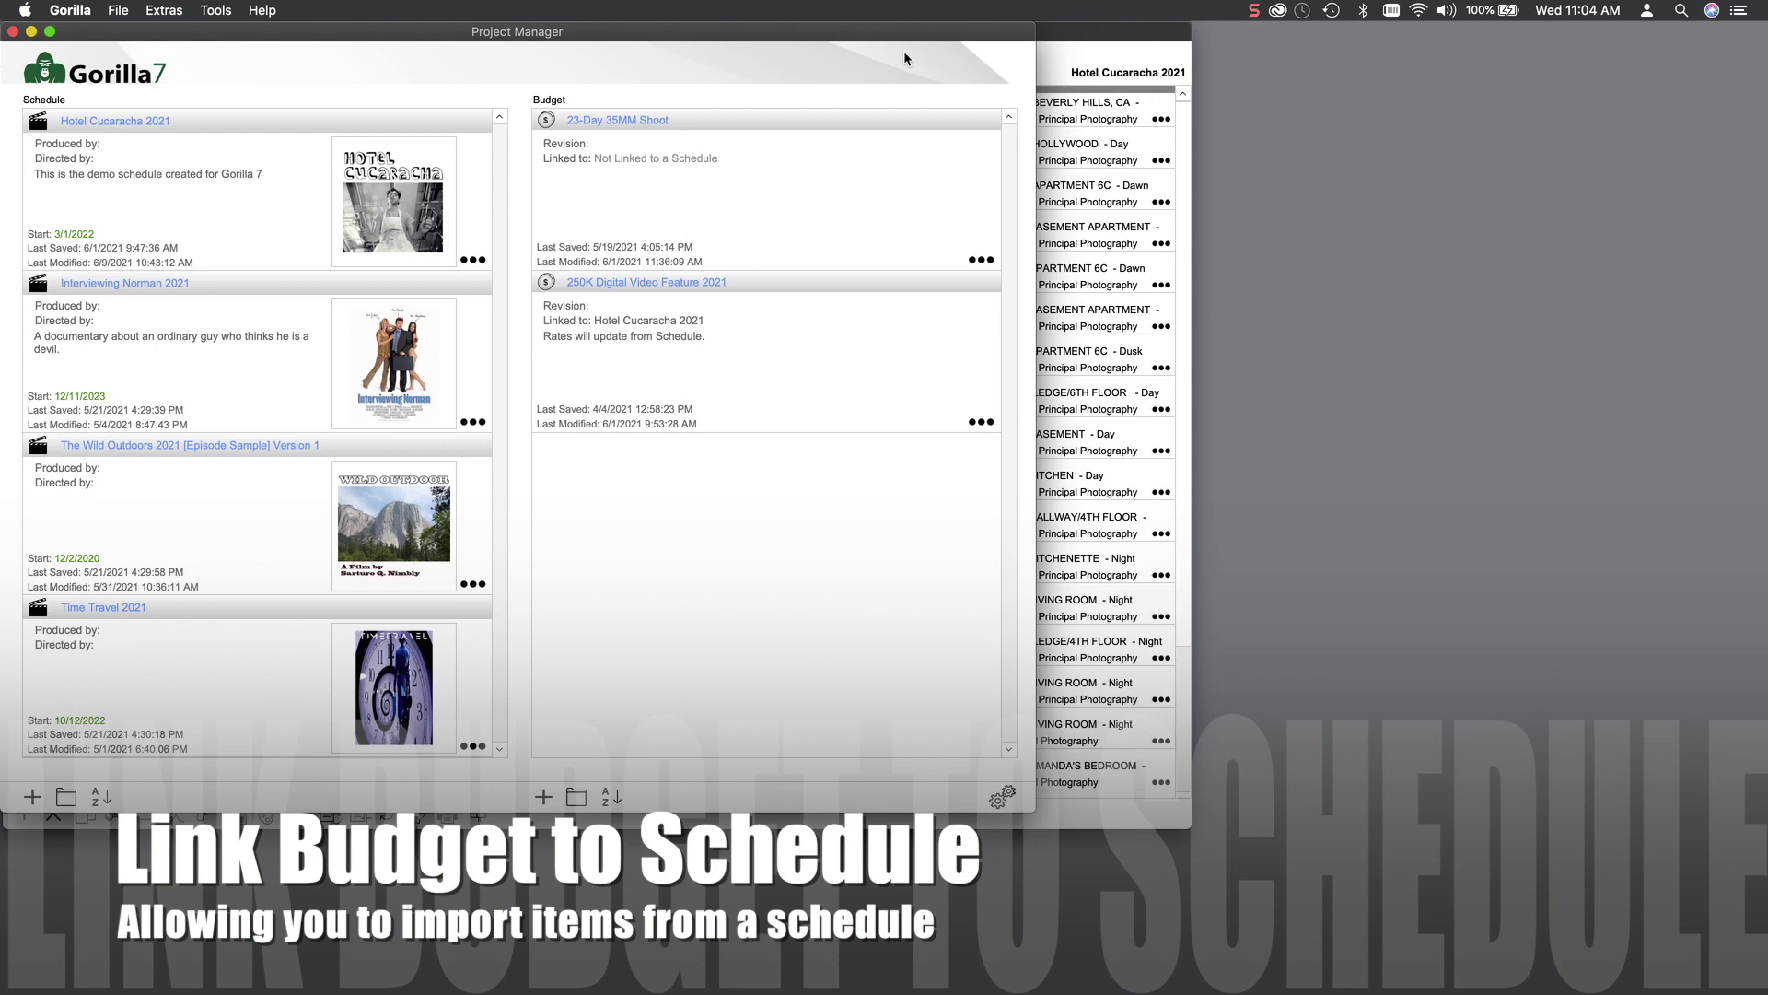
left_click(981, 421)
left_click(863, 332)
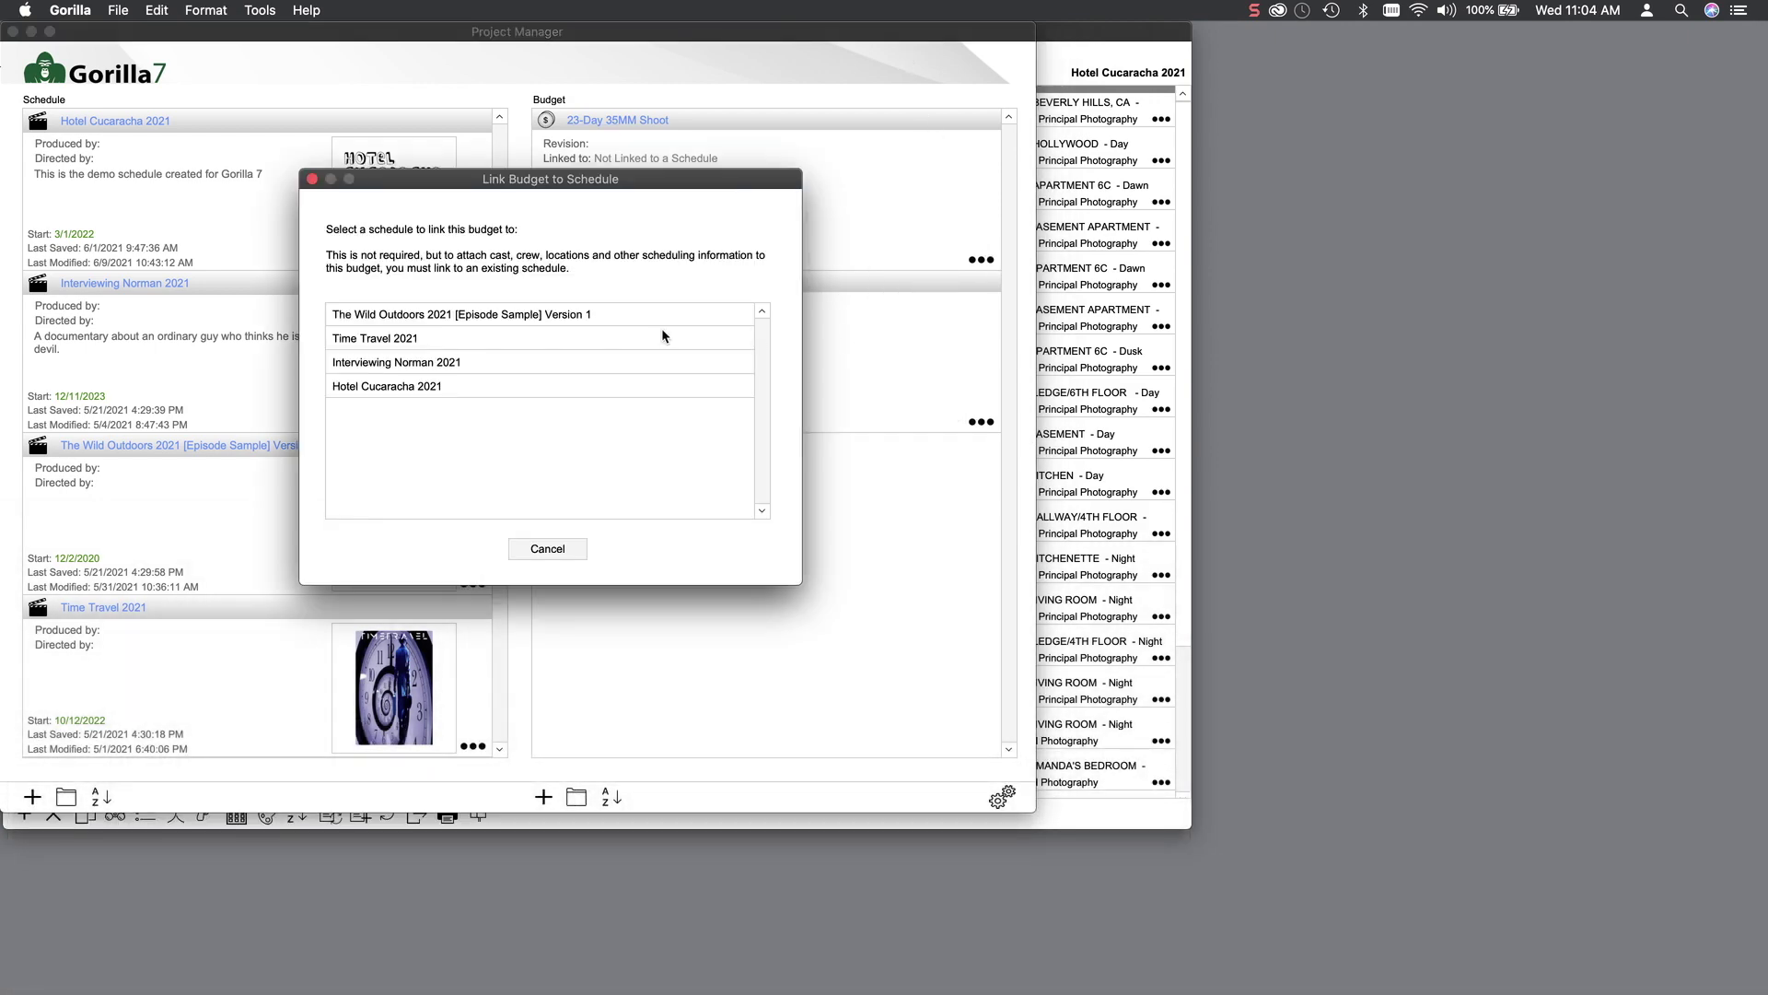
double_click(414, 385)
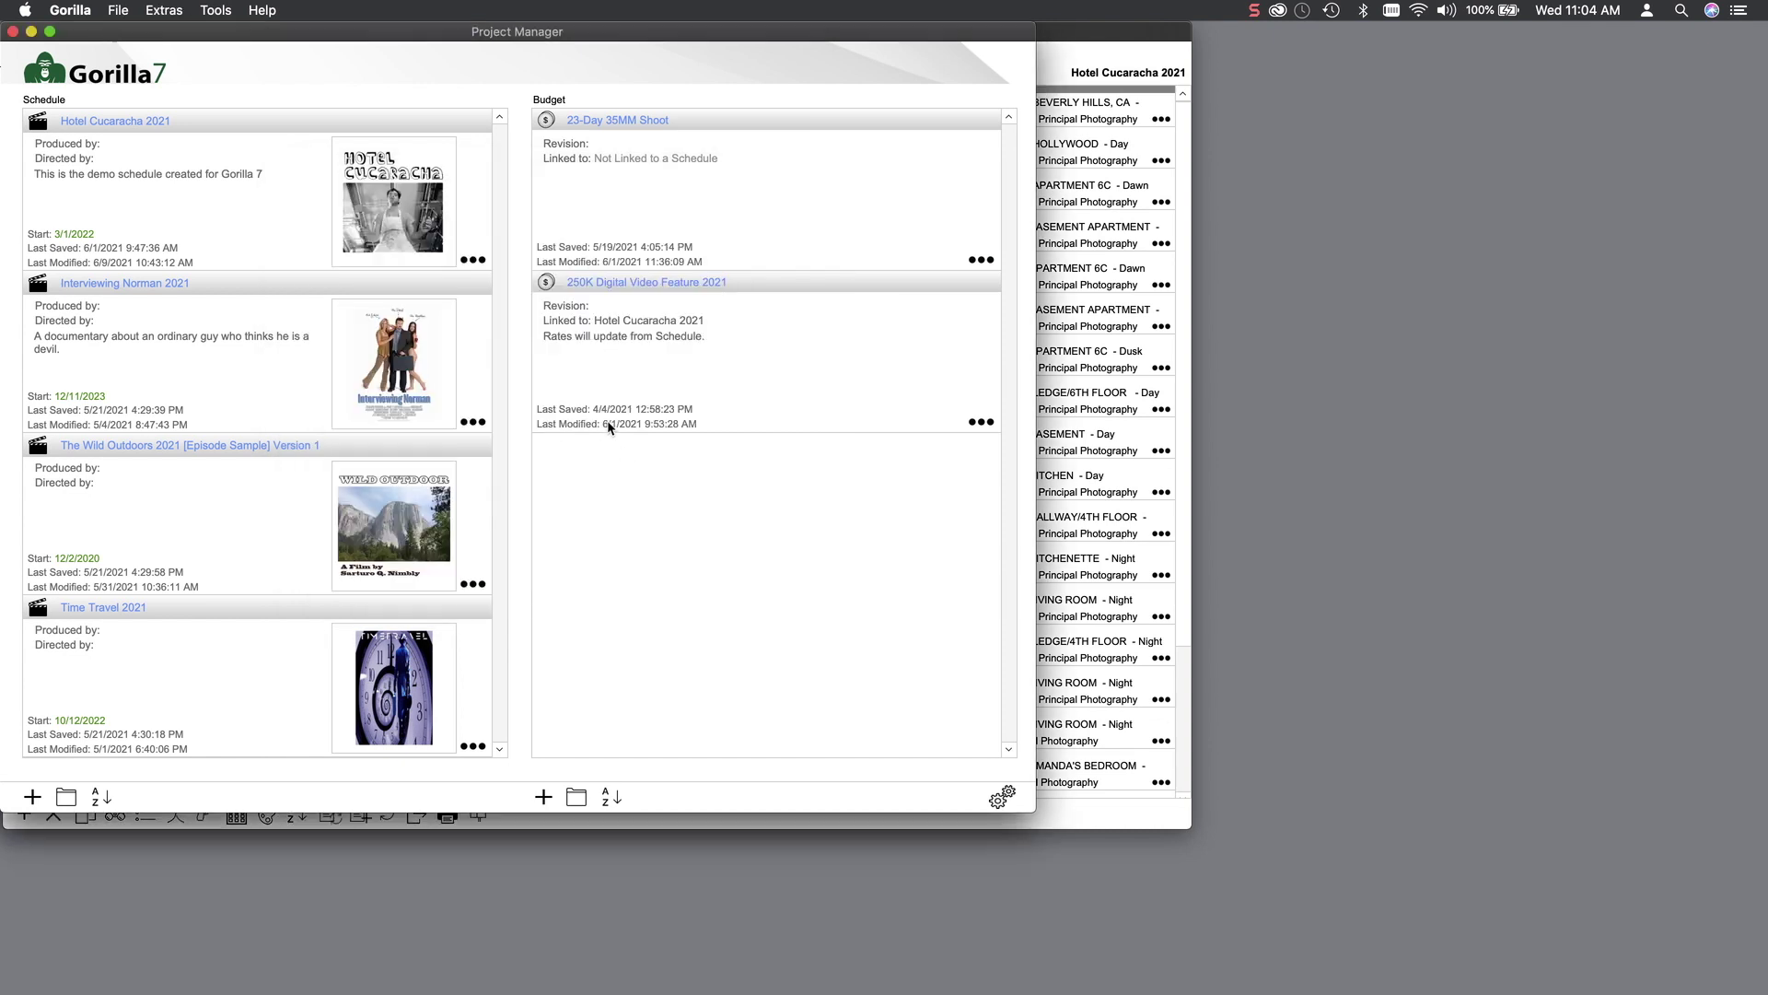
- Open the 250K Digital Video Feature 2021 budget and delete the All Cast Members line from account 05-01 Actors under Talent
left_click(605, 280)
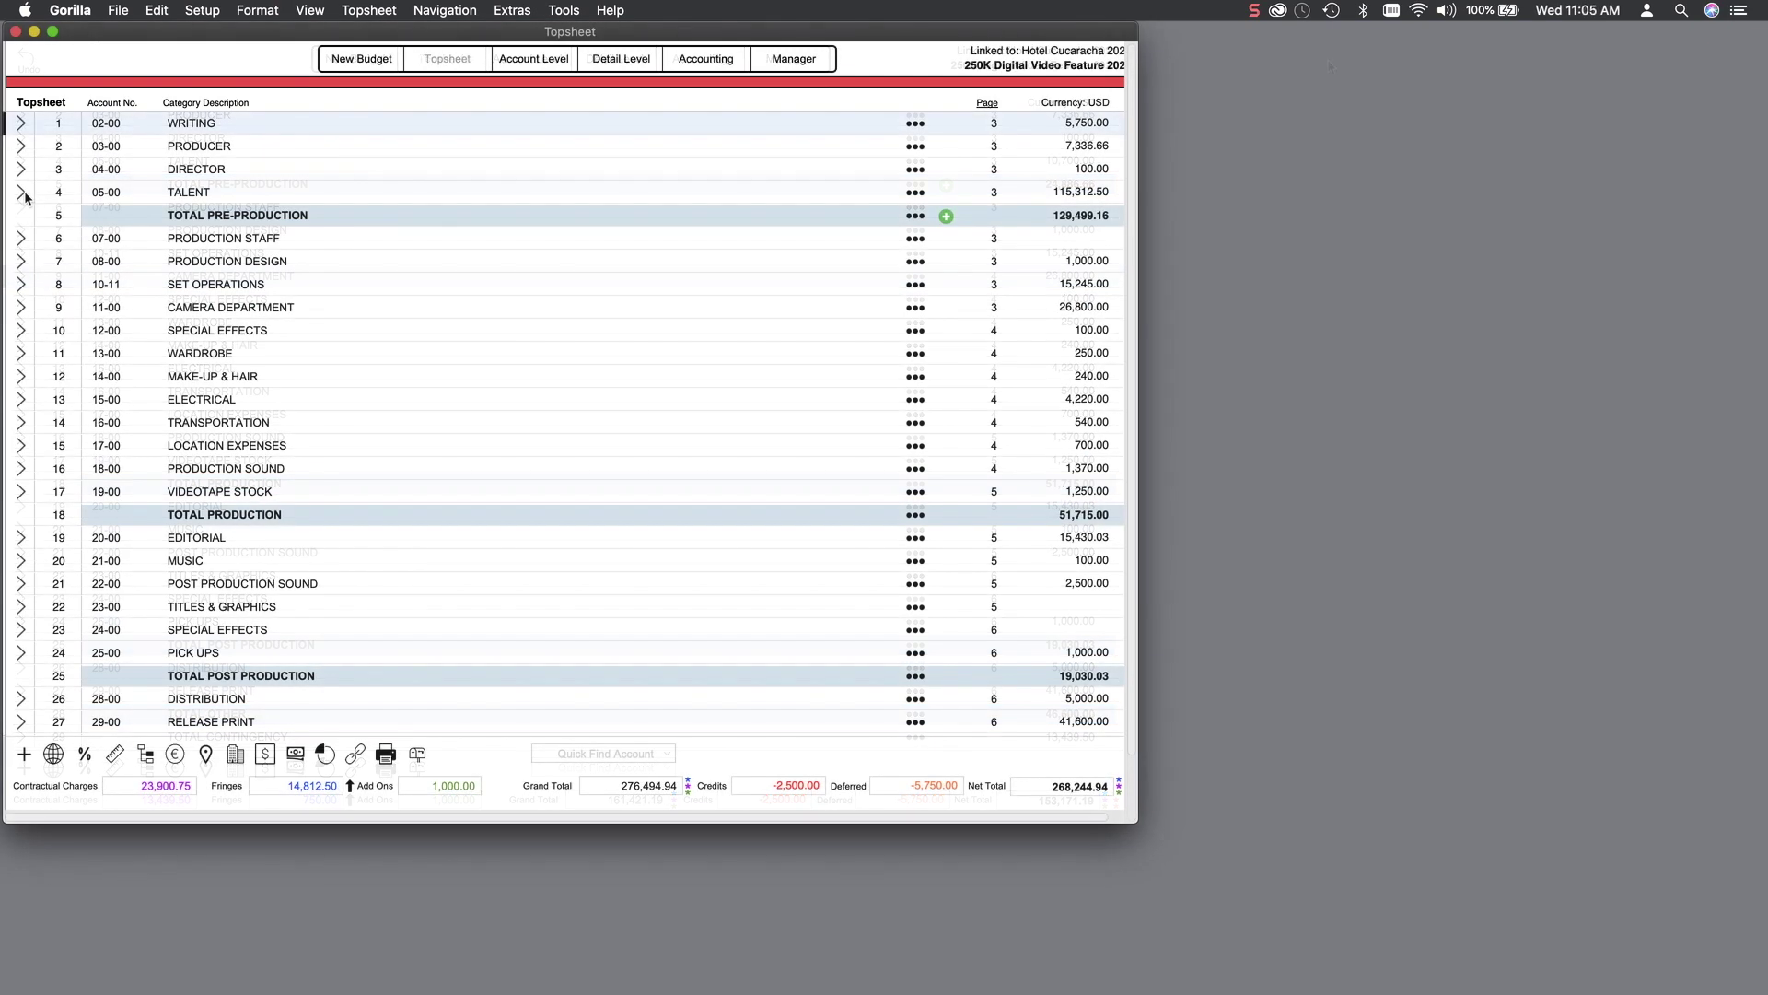
left_click(24, 194)
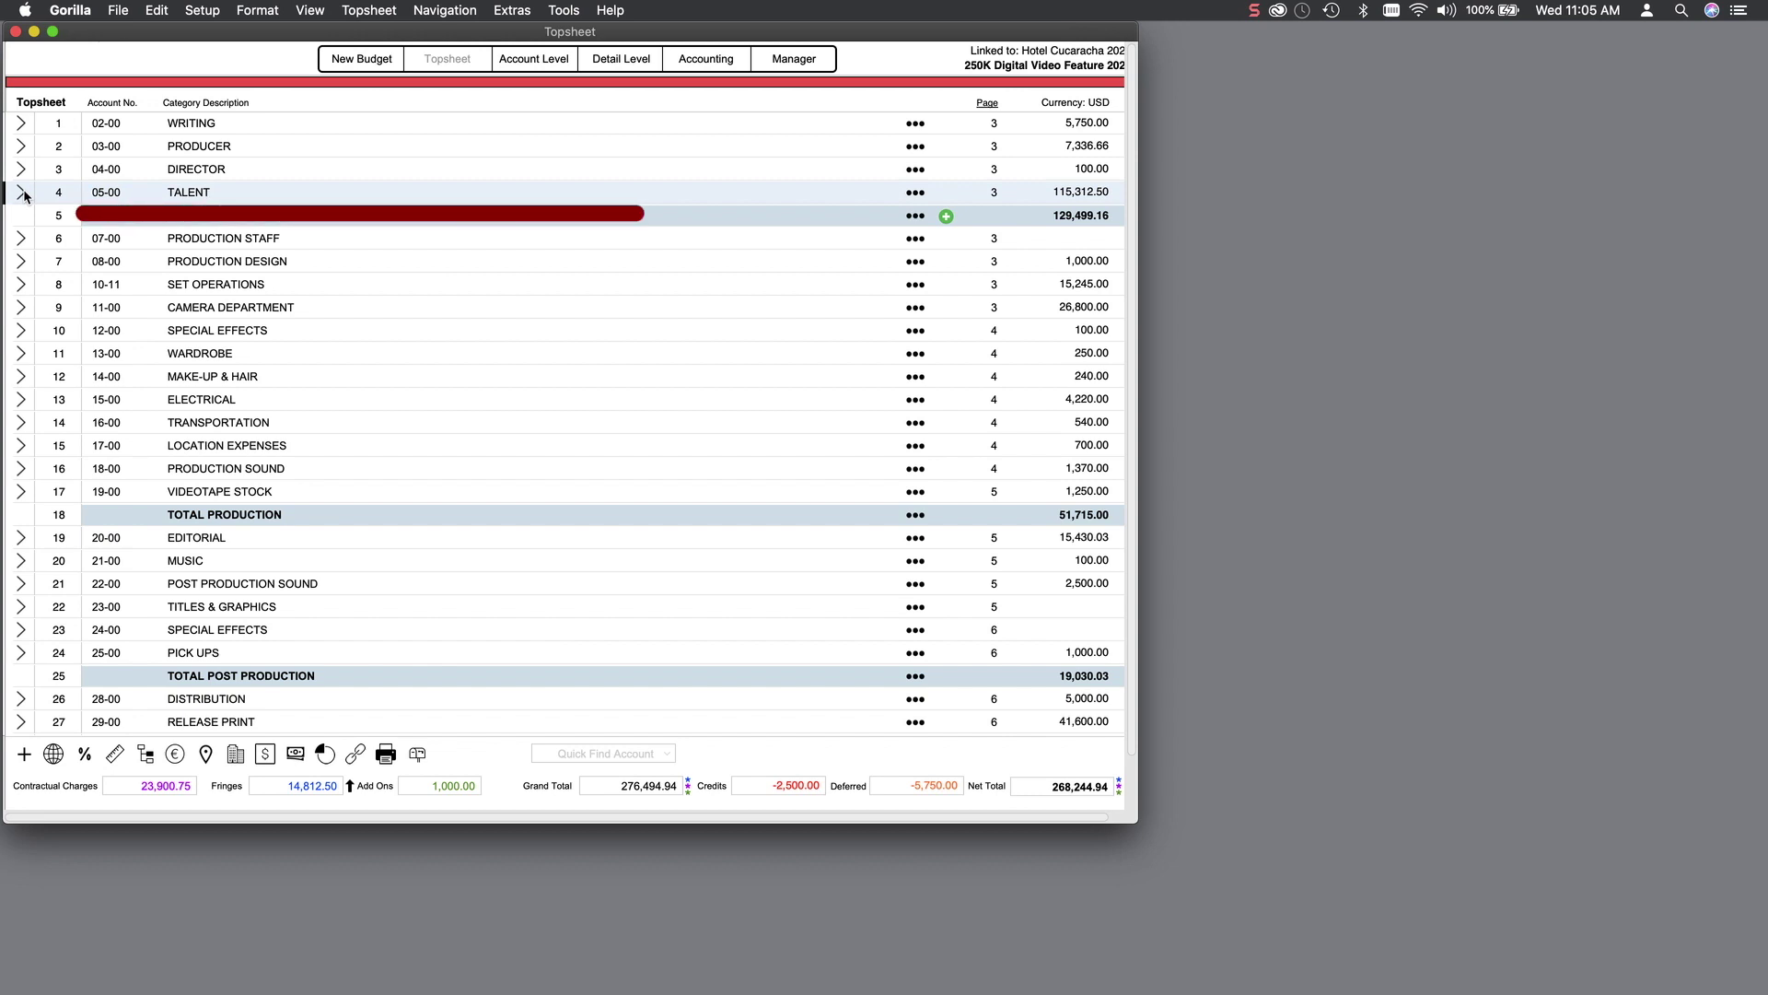
left_click(22, 193)
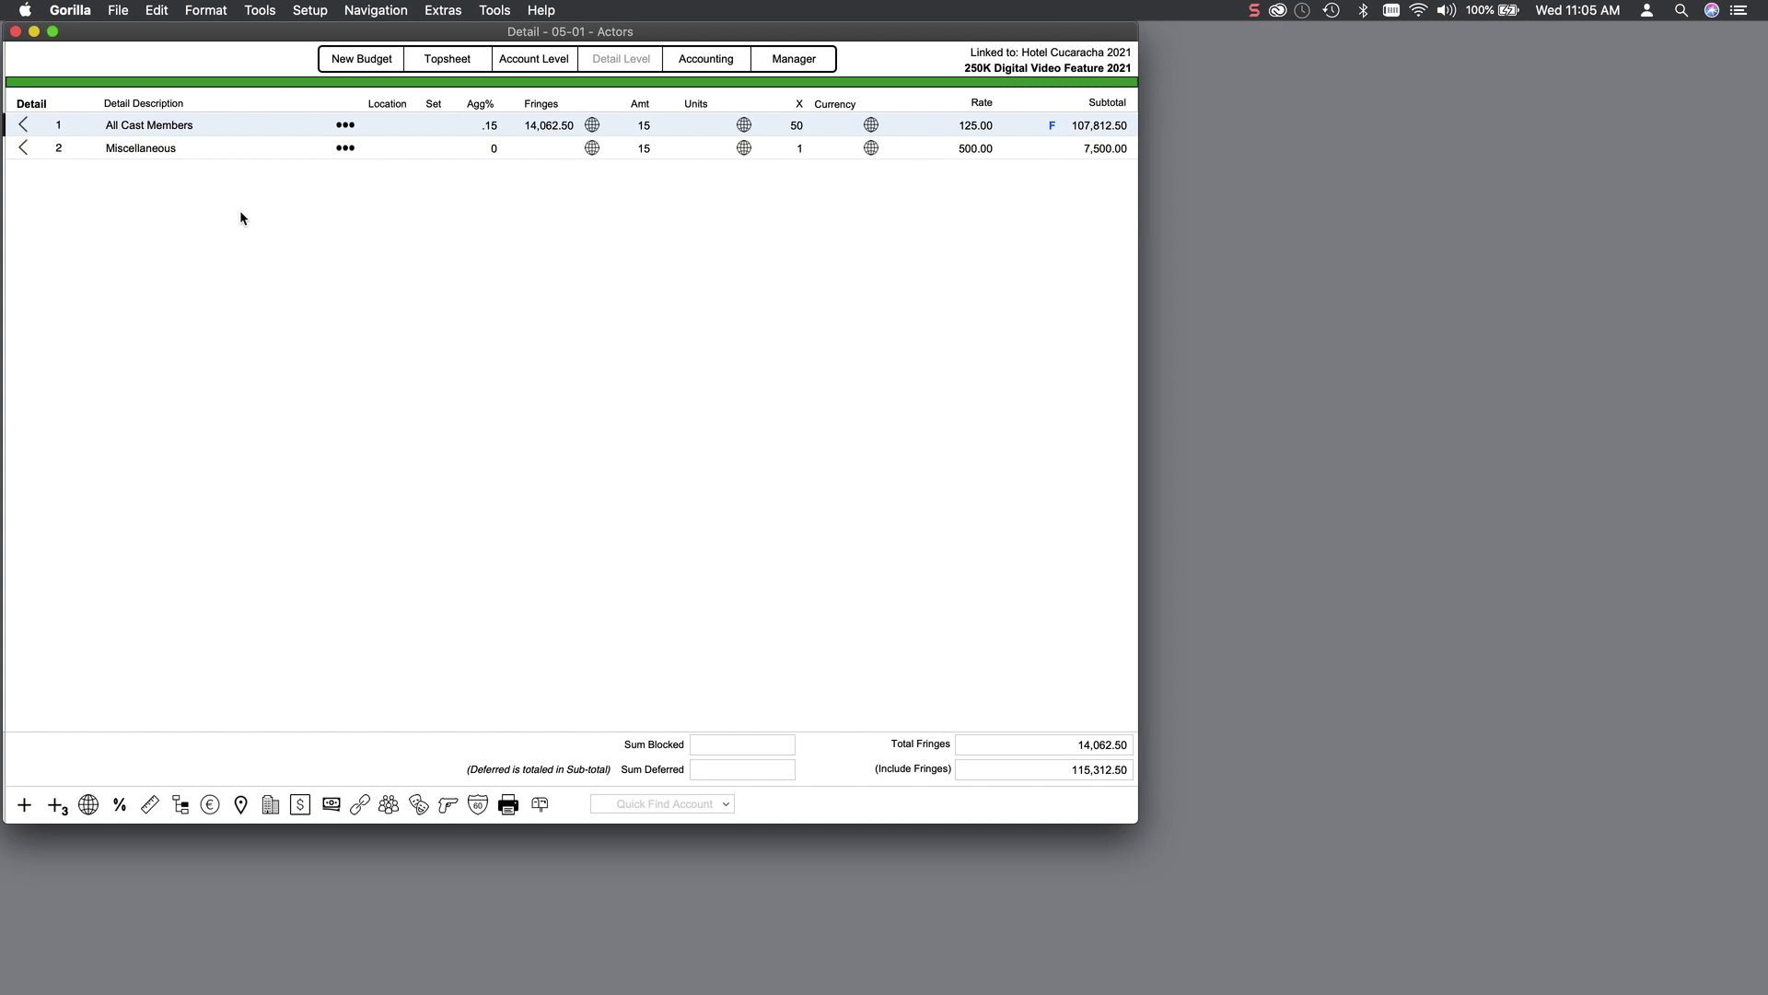
left_click(345, 126)
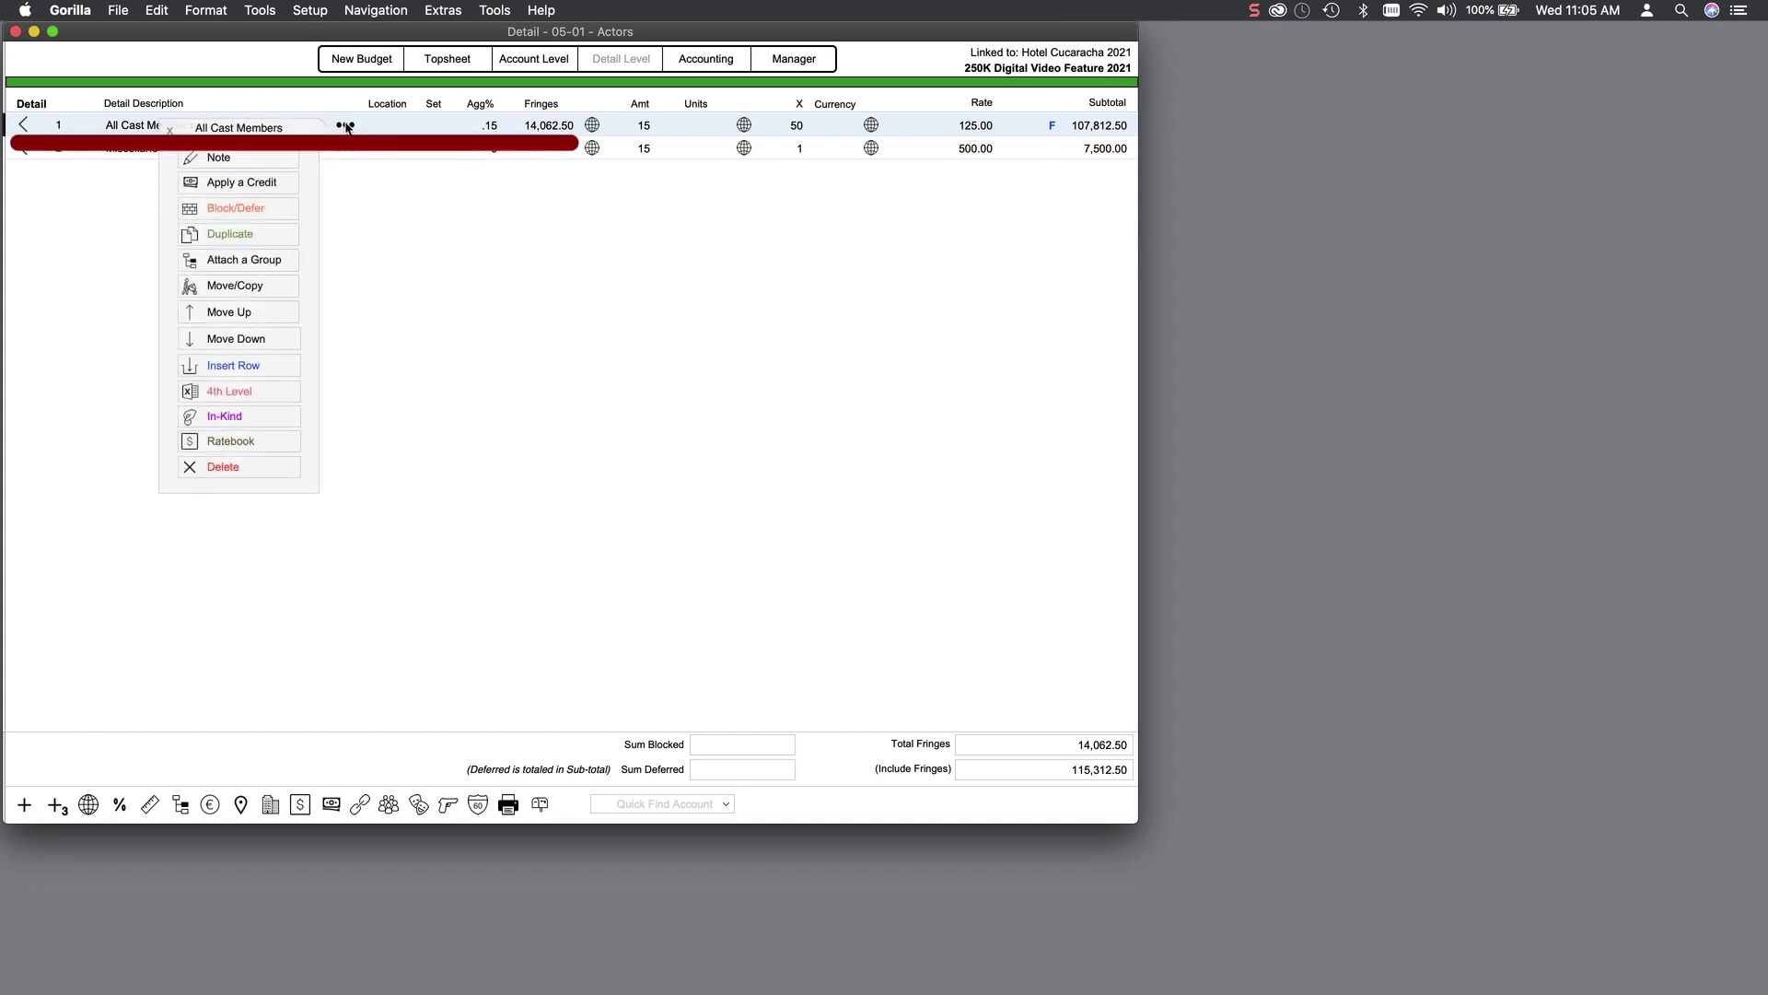
left_click(234, 467)
- Import all actors from the linked Hotel Cucaracha 2021 schedule into the Actors account using the Per Day rate type
left_click(155, 10)
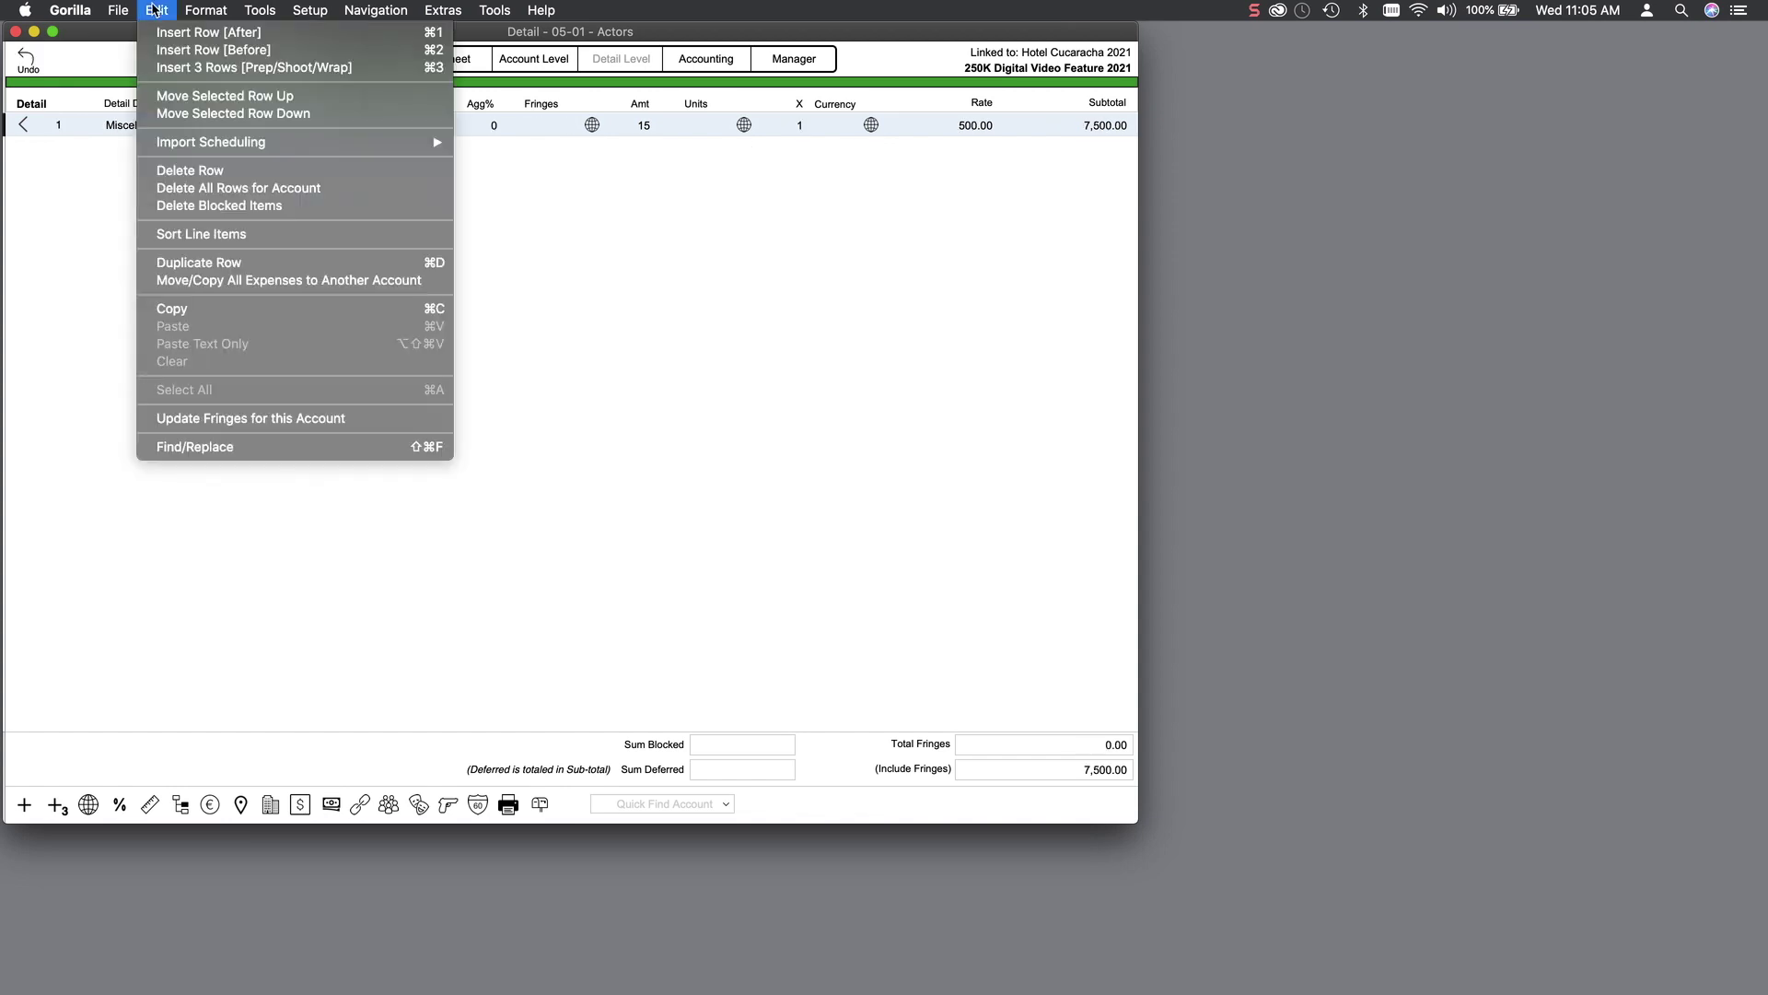
mouse_move(198, 143)
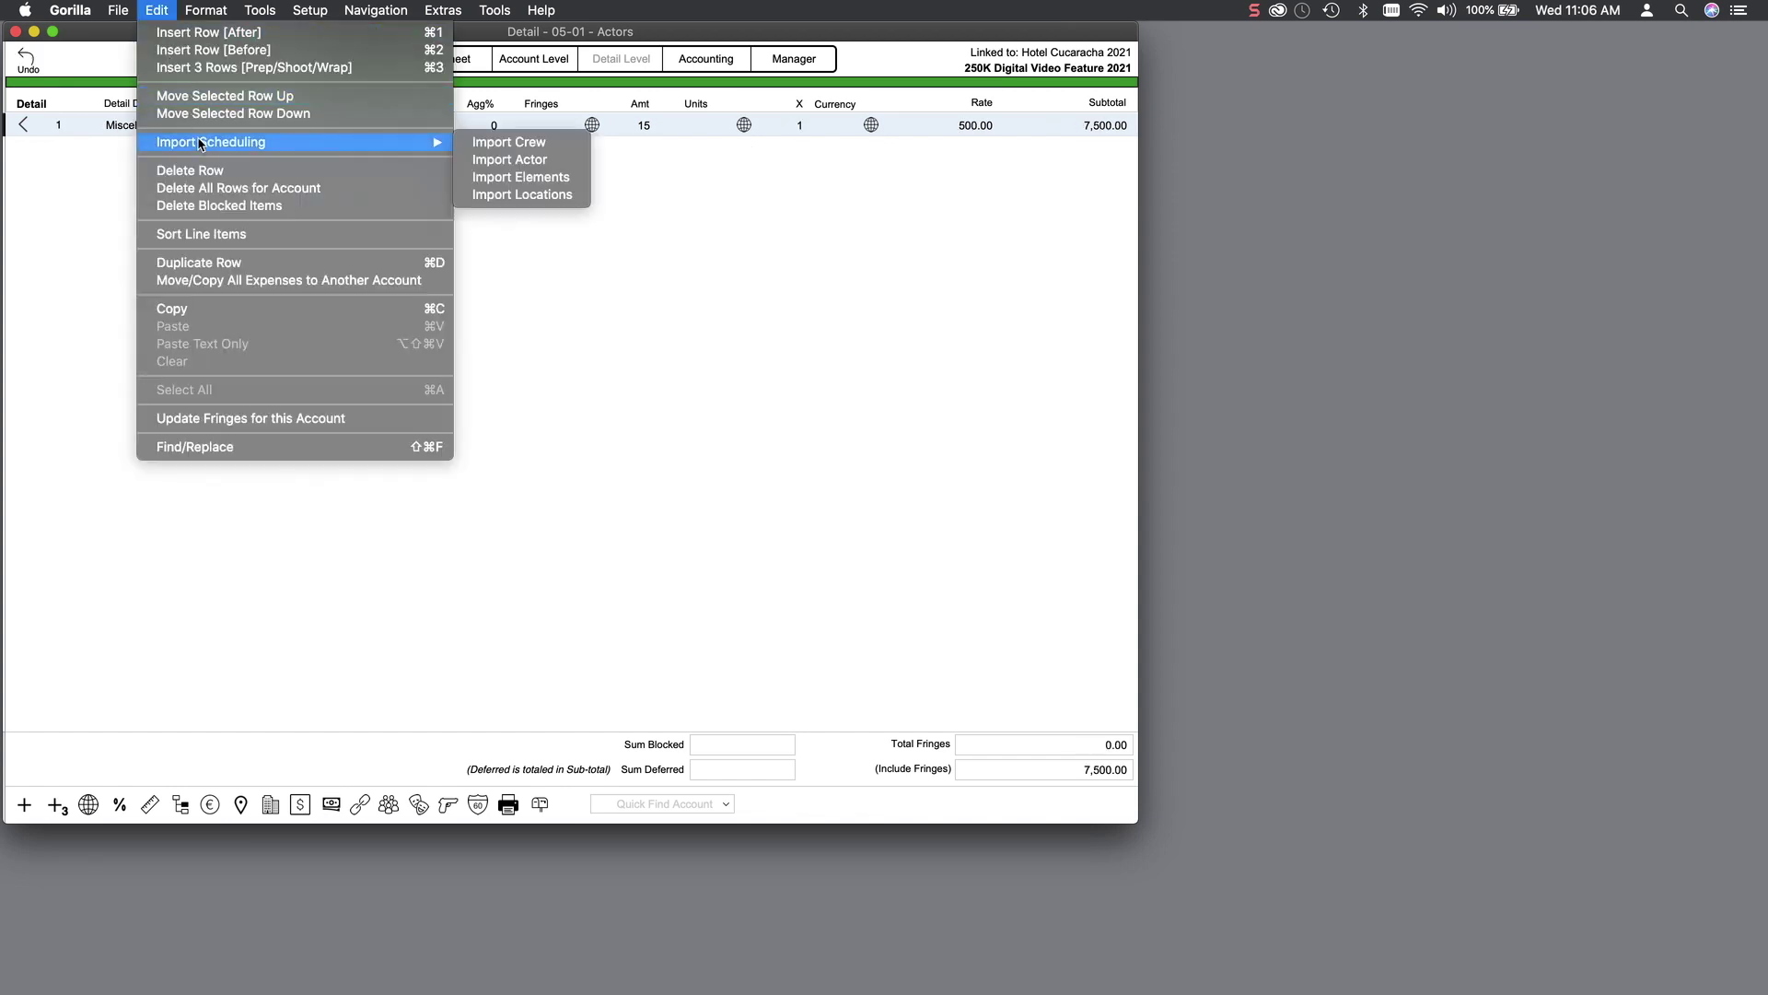
left_click(512, 160)
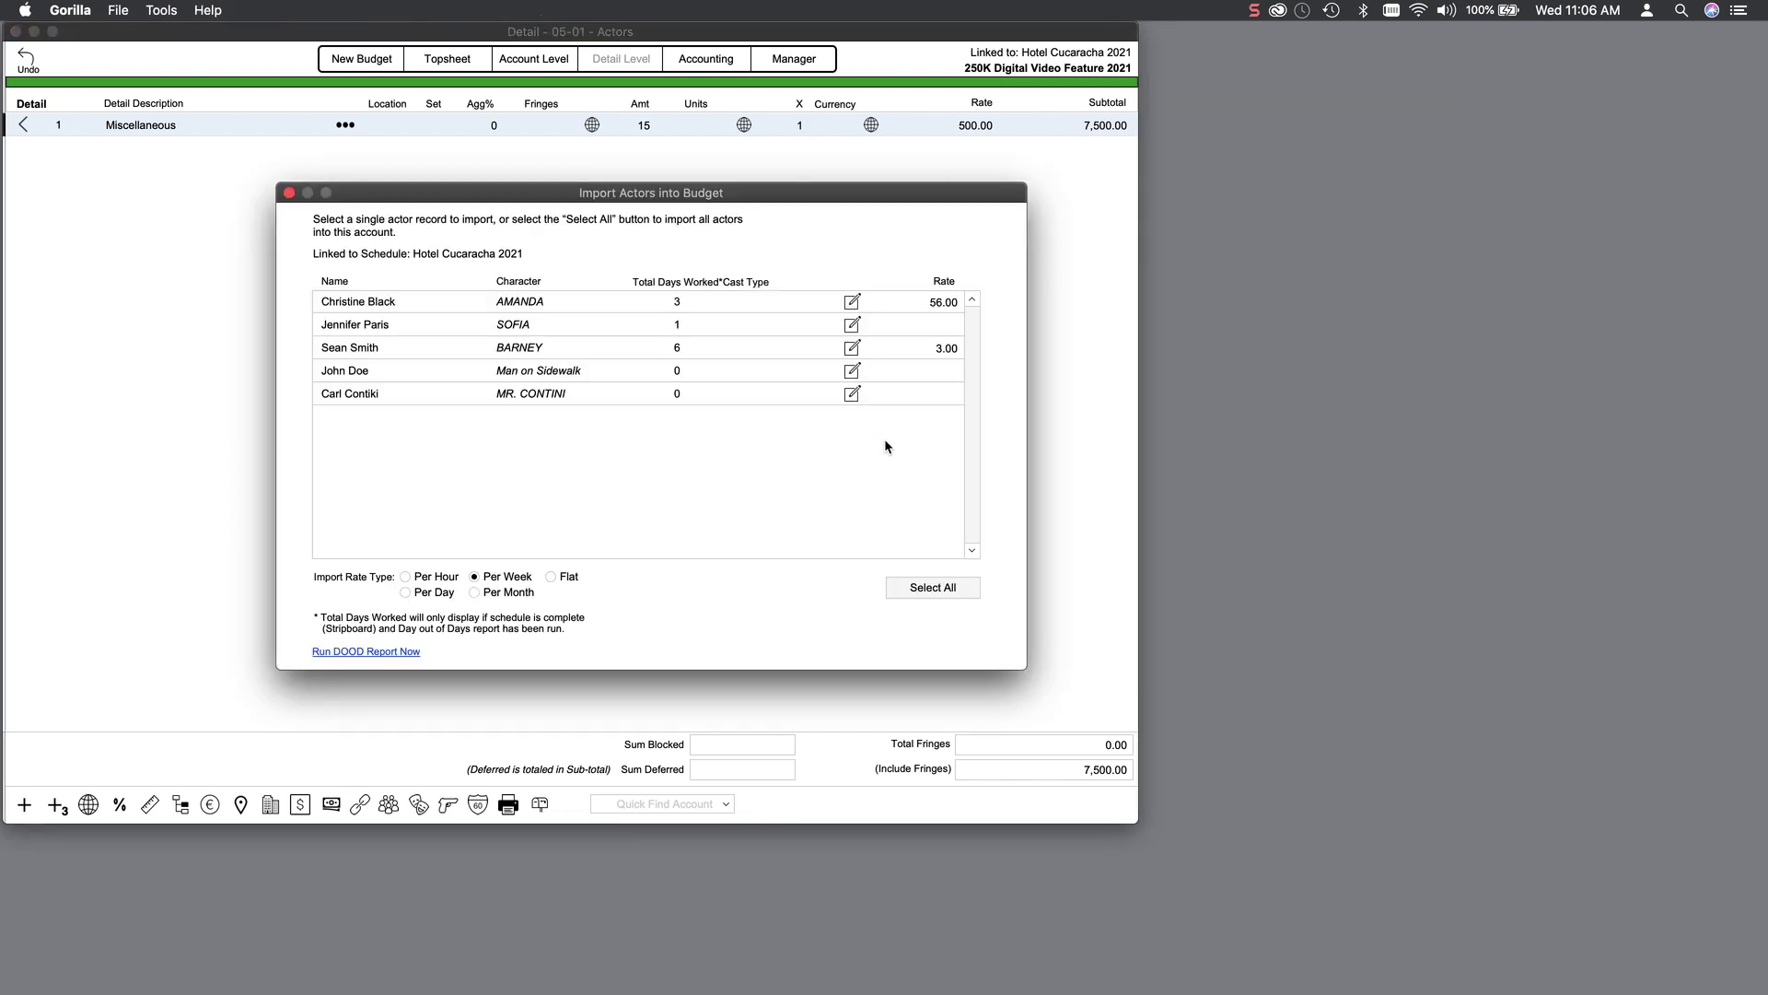
left_click(405, 593)
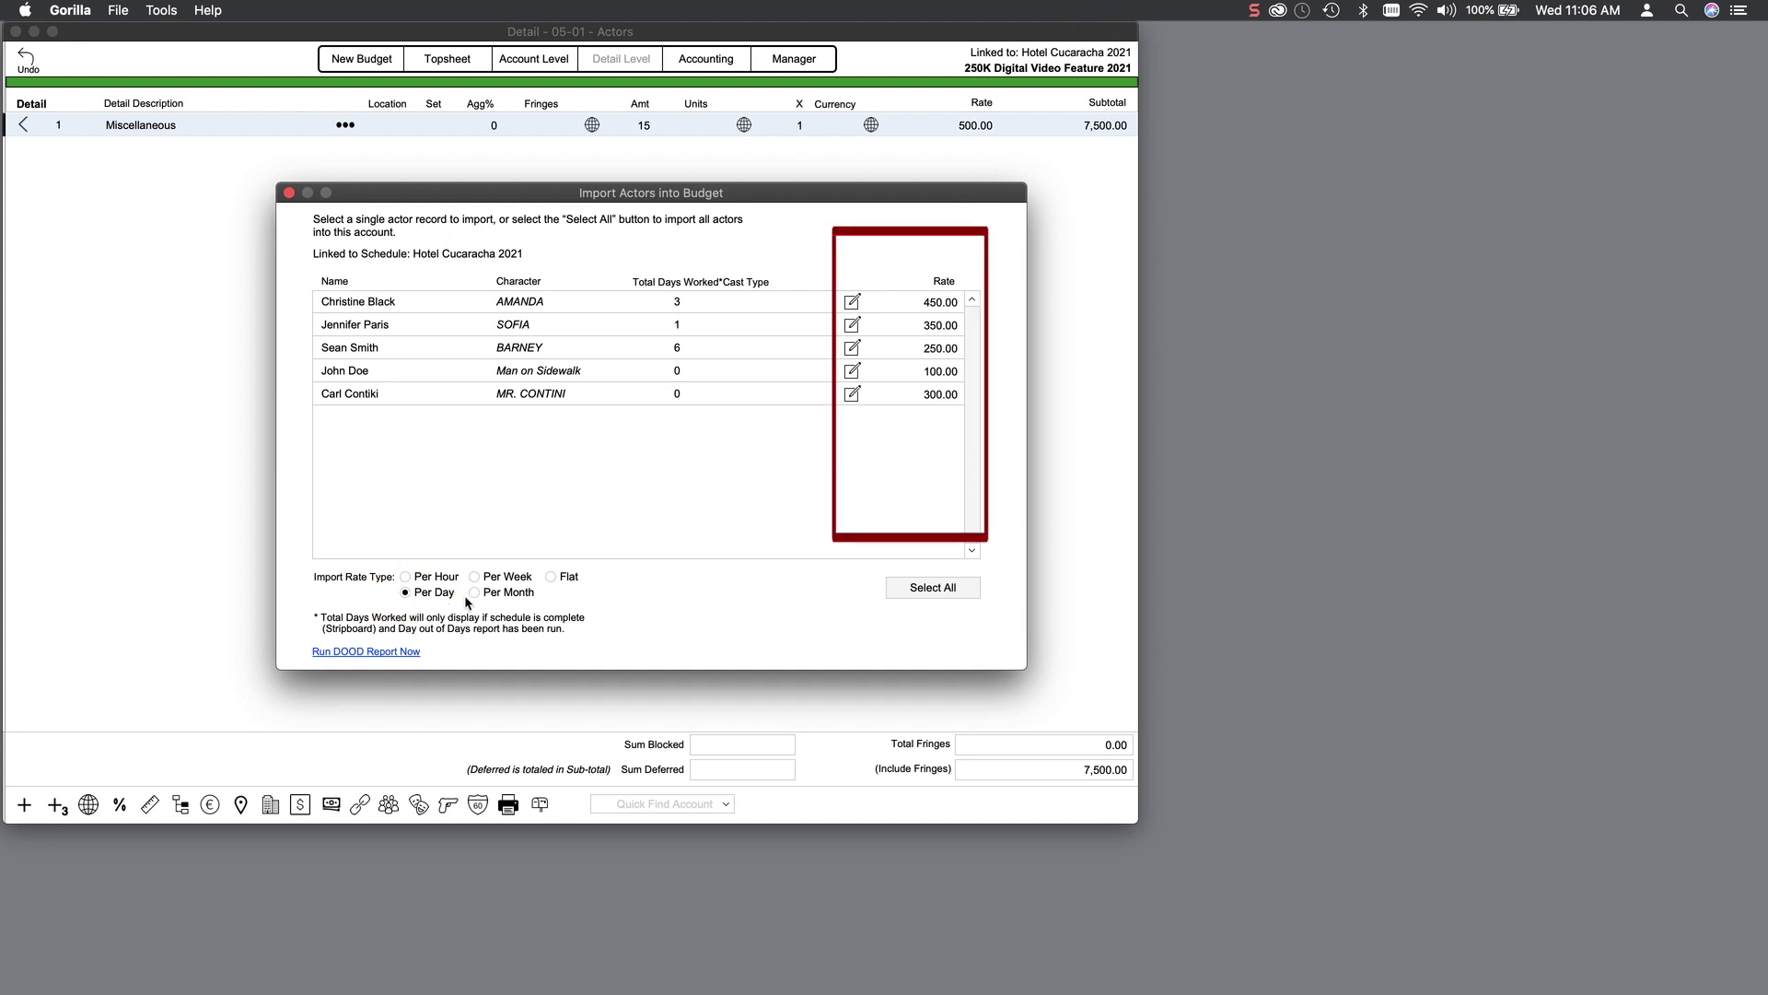
left_click(930, 588)
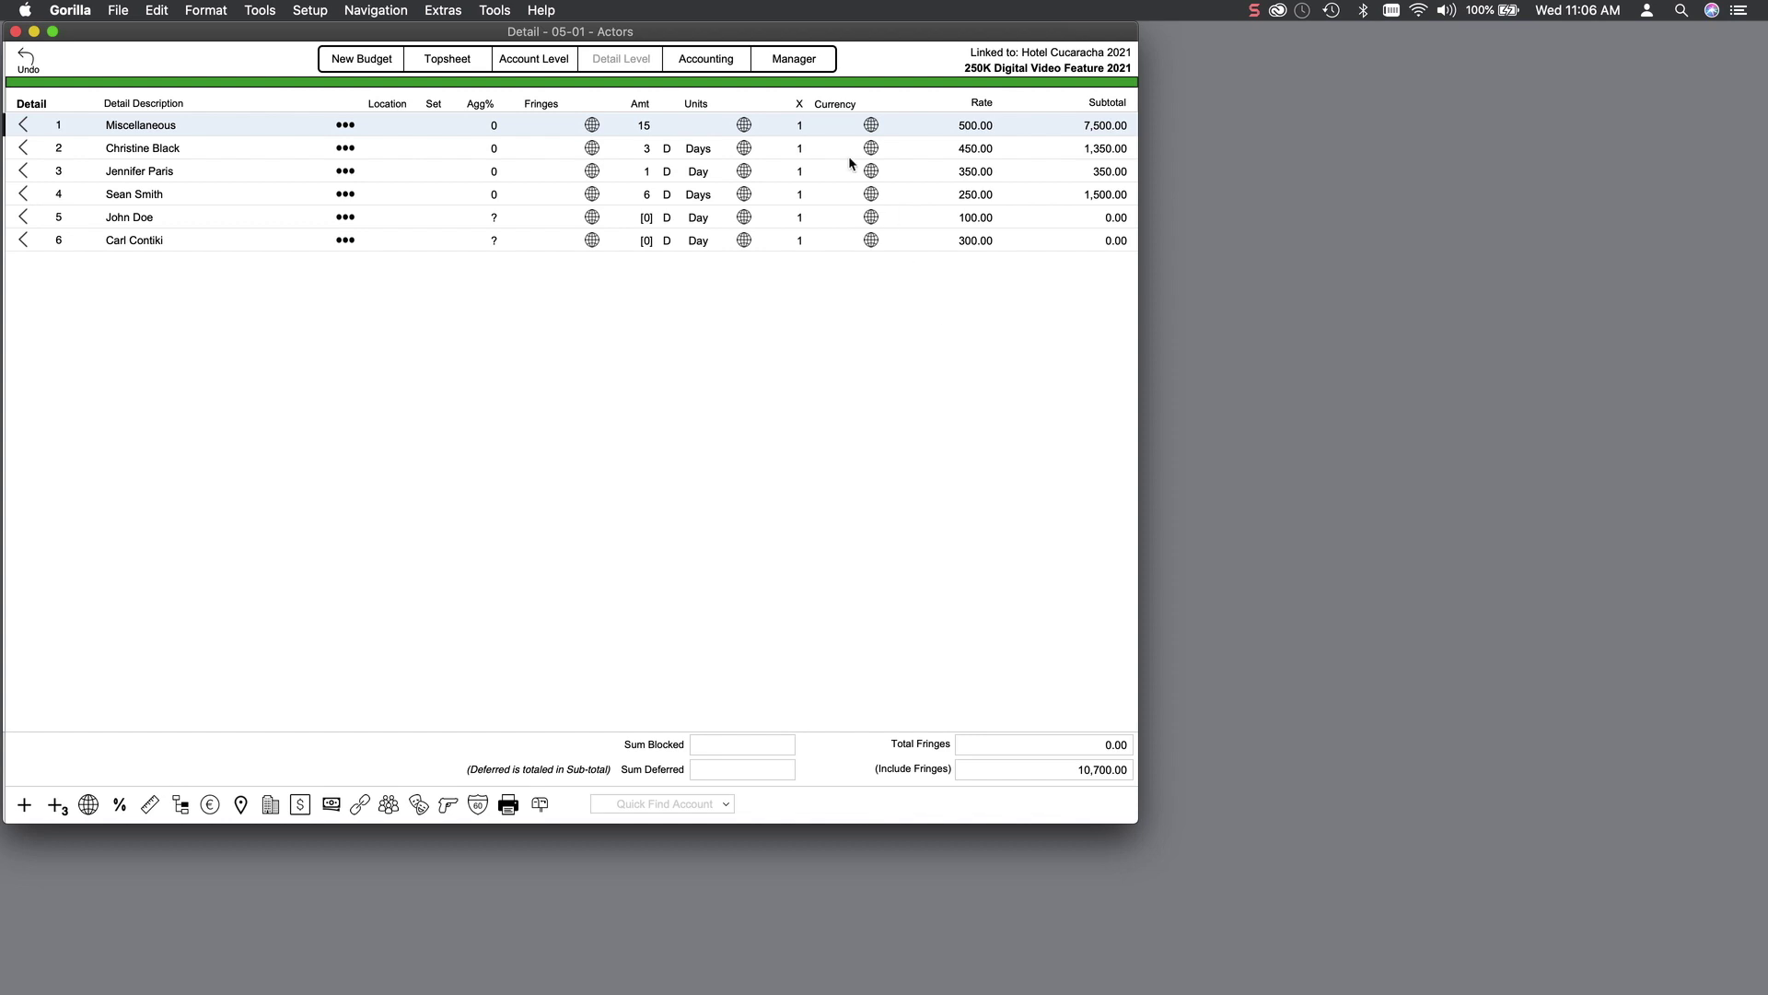
- In the My Film Account register, record a 2,000.00 payment to the Director of Photography contact against account 11-01
left_click(448, 61)
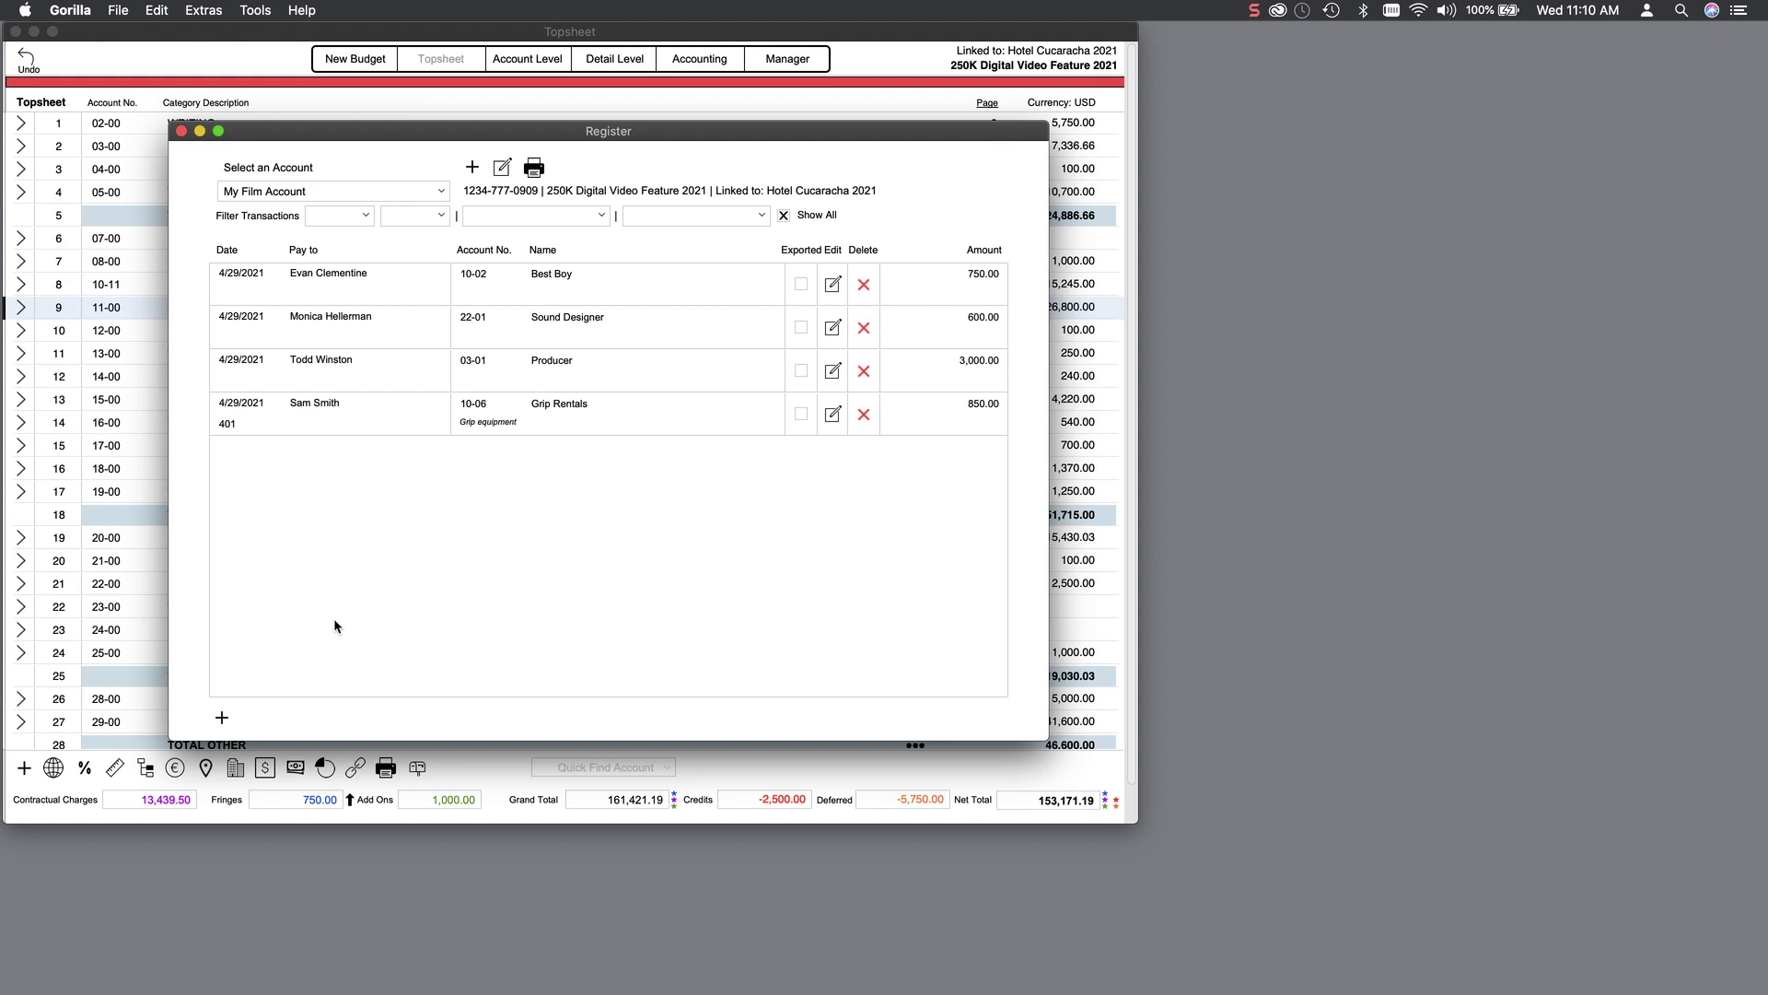
left_click(222, 720)
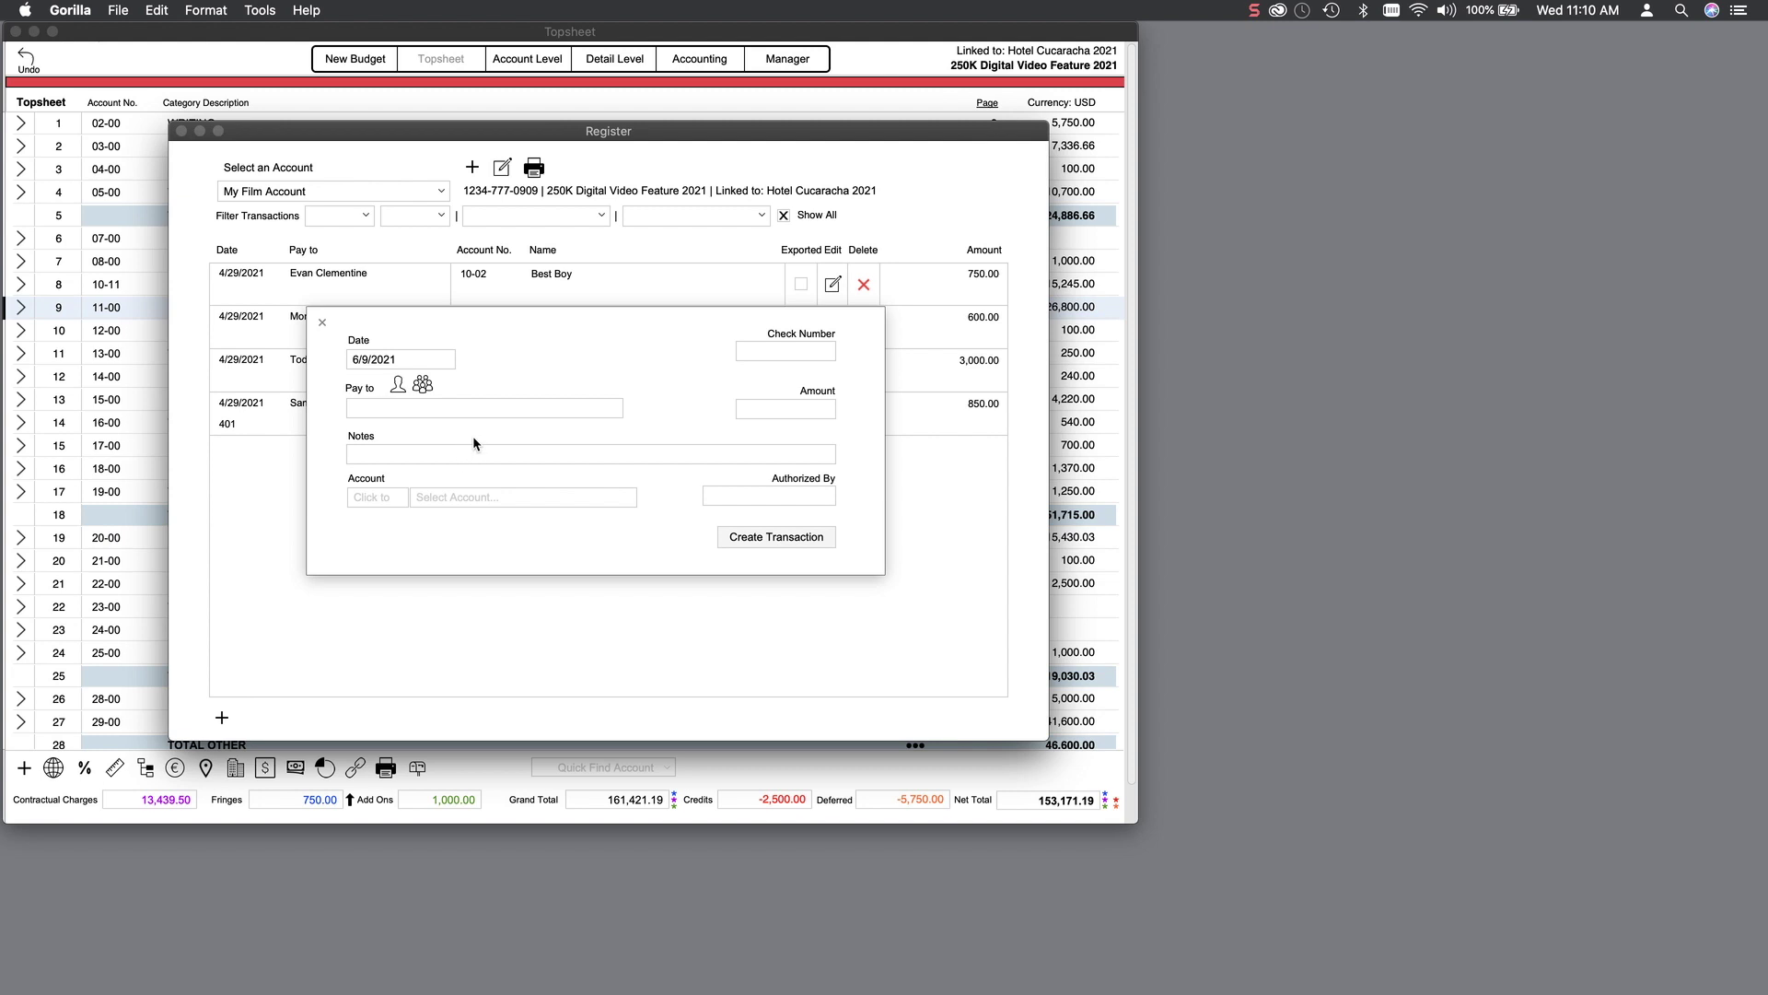
left_click(398, 386)
scroll(776, 666, "down", 5)
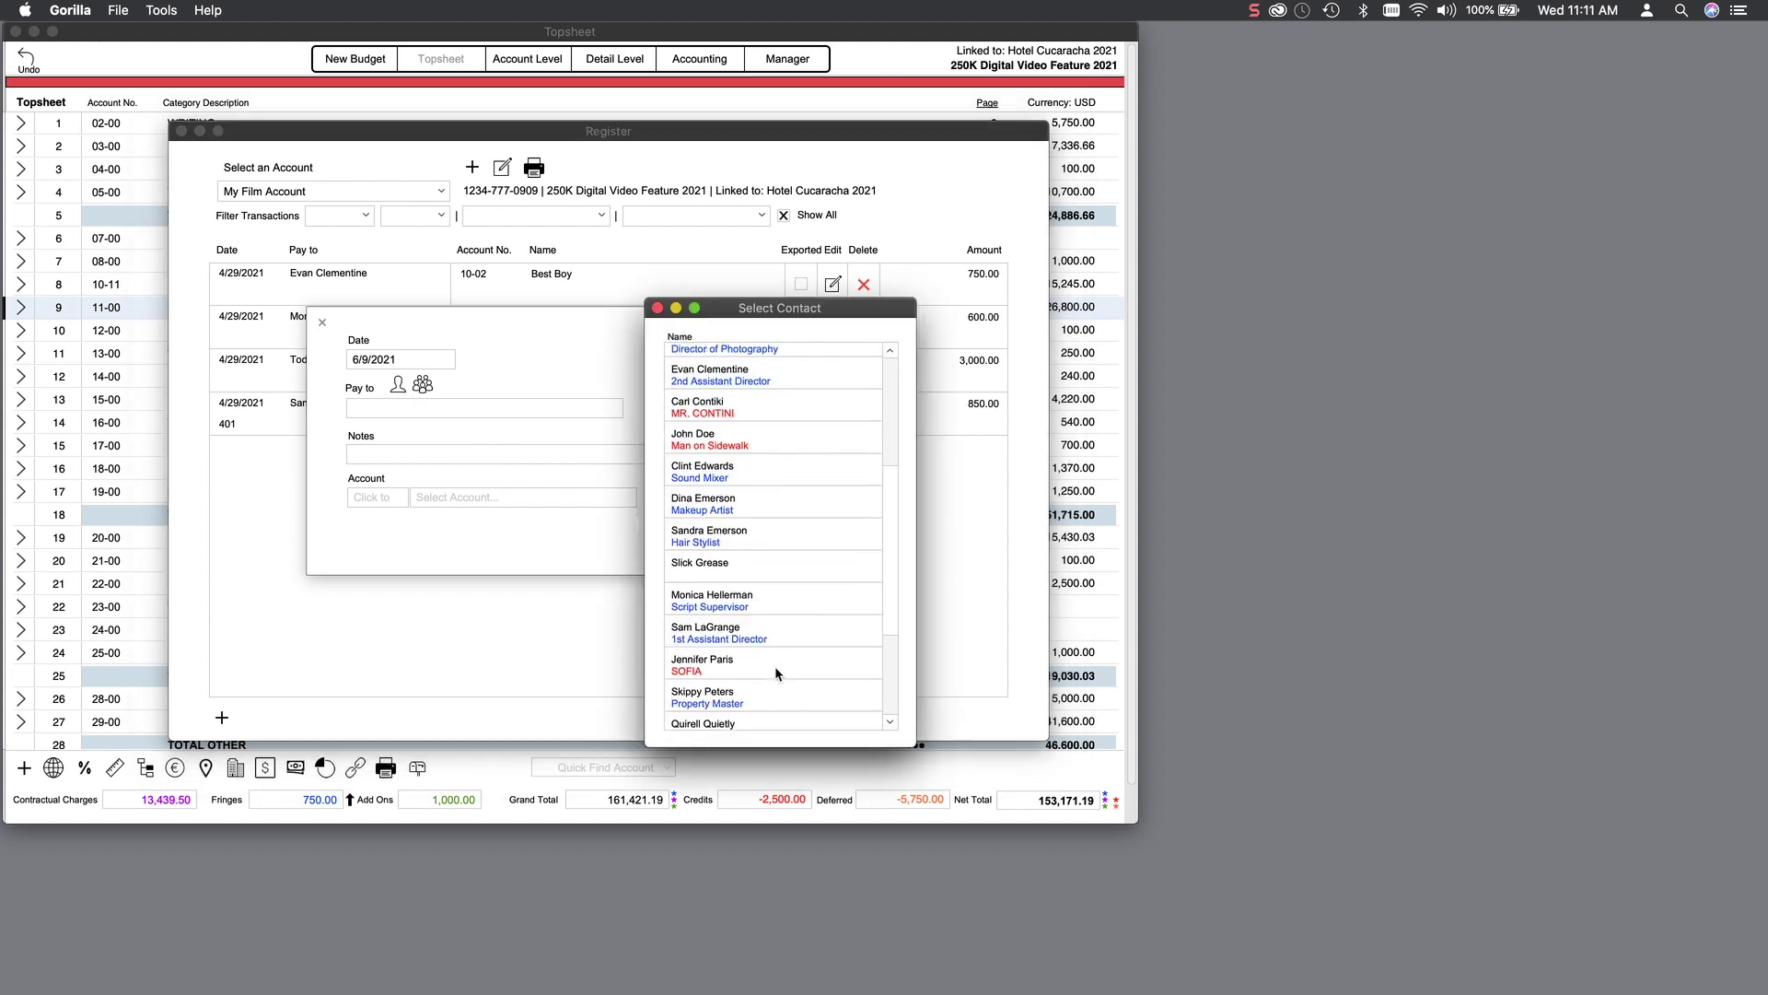
scroll(775, 666, "up", 1)
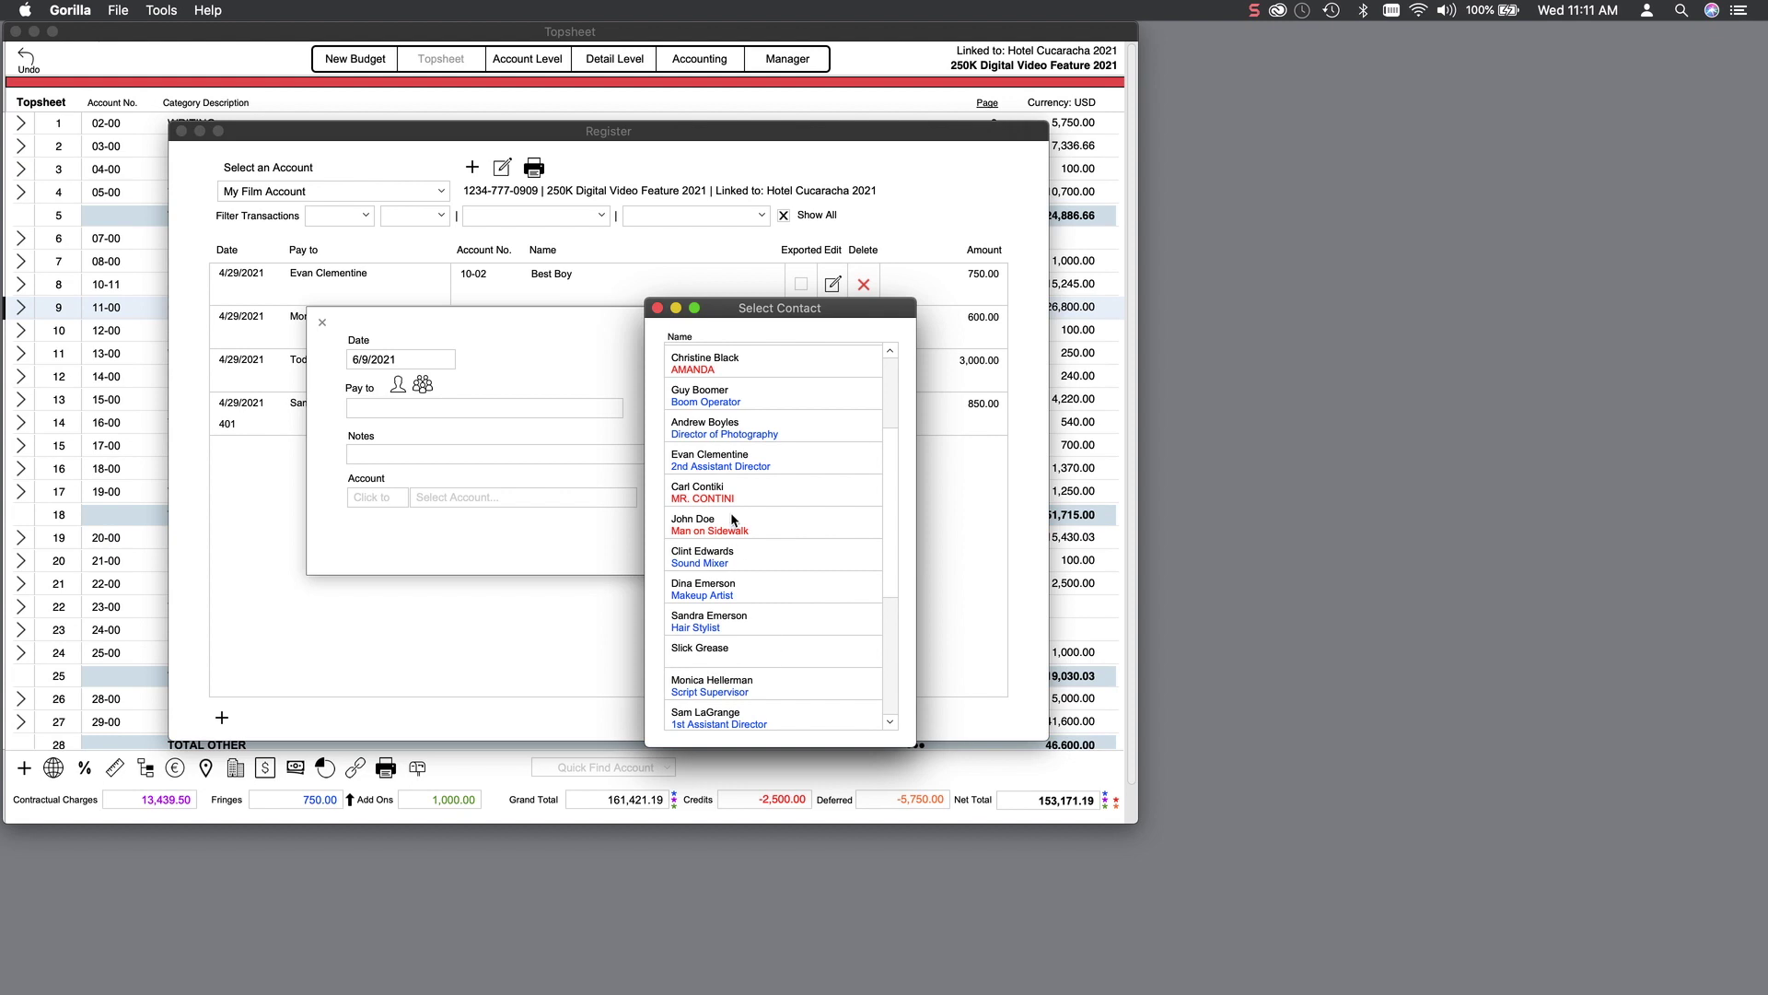
double_click(683, 419)
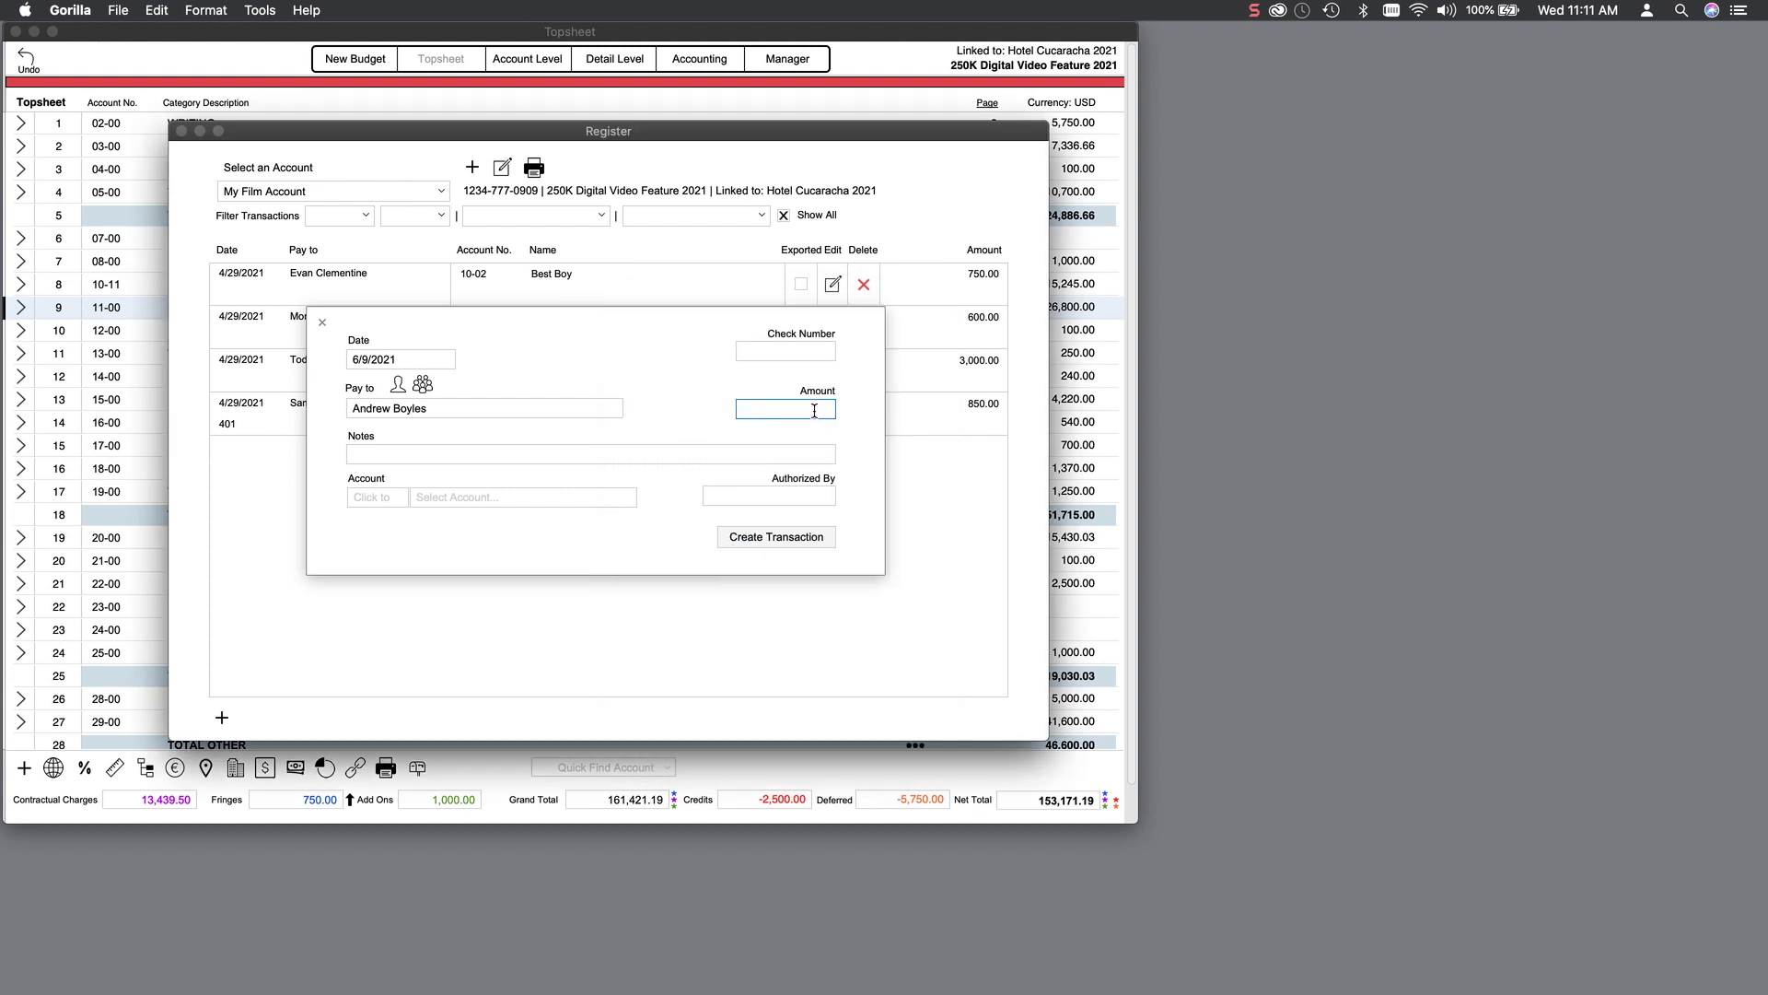
type("2000")
left_click(358, 498)
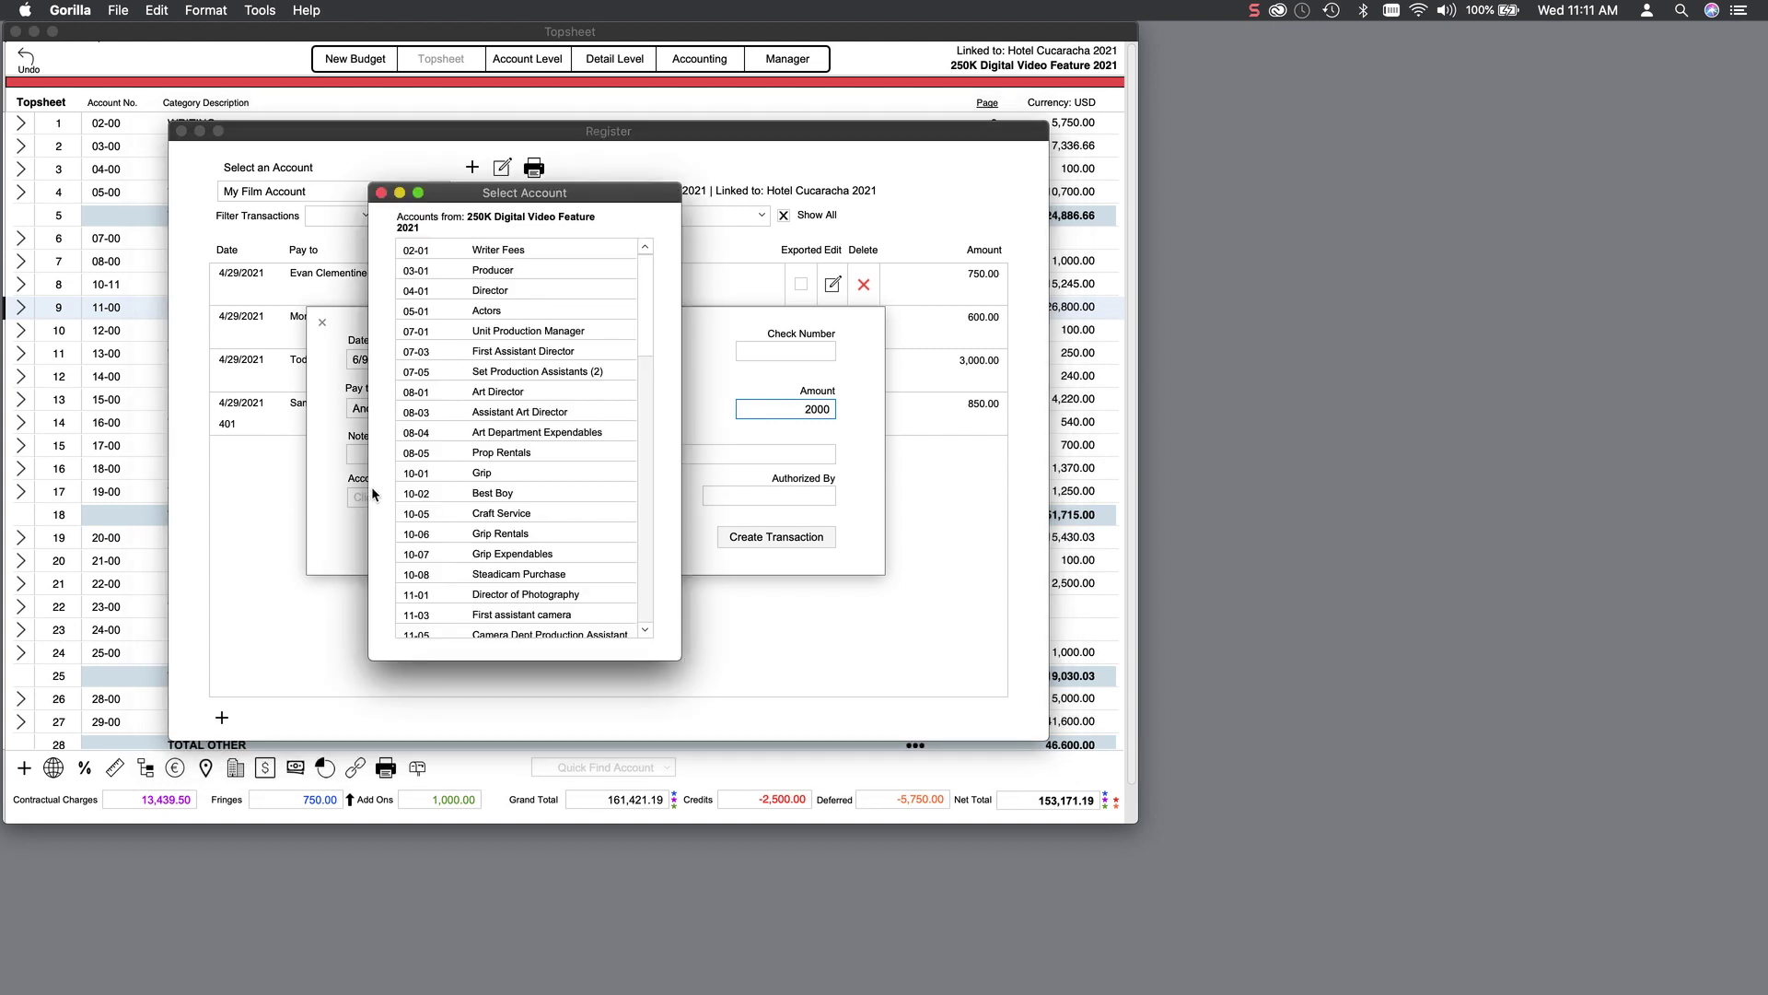
double_click(445, 596)
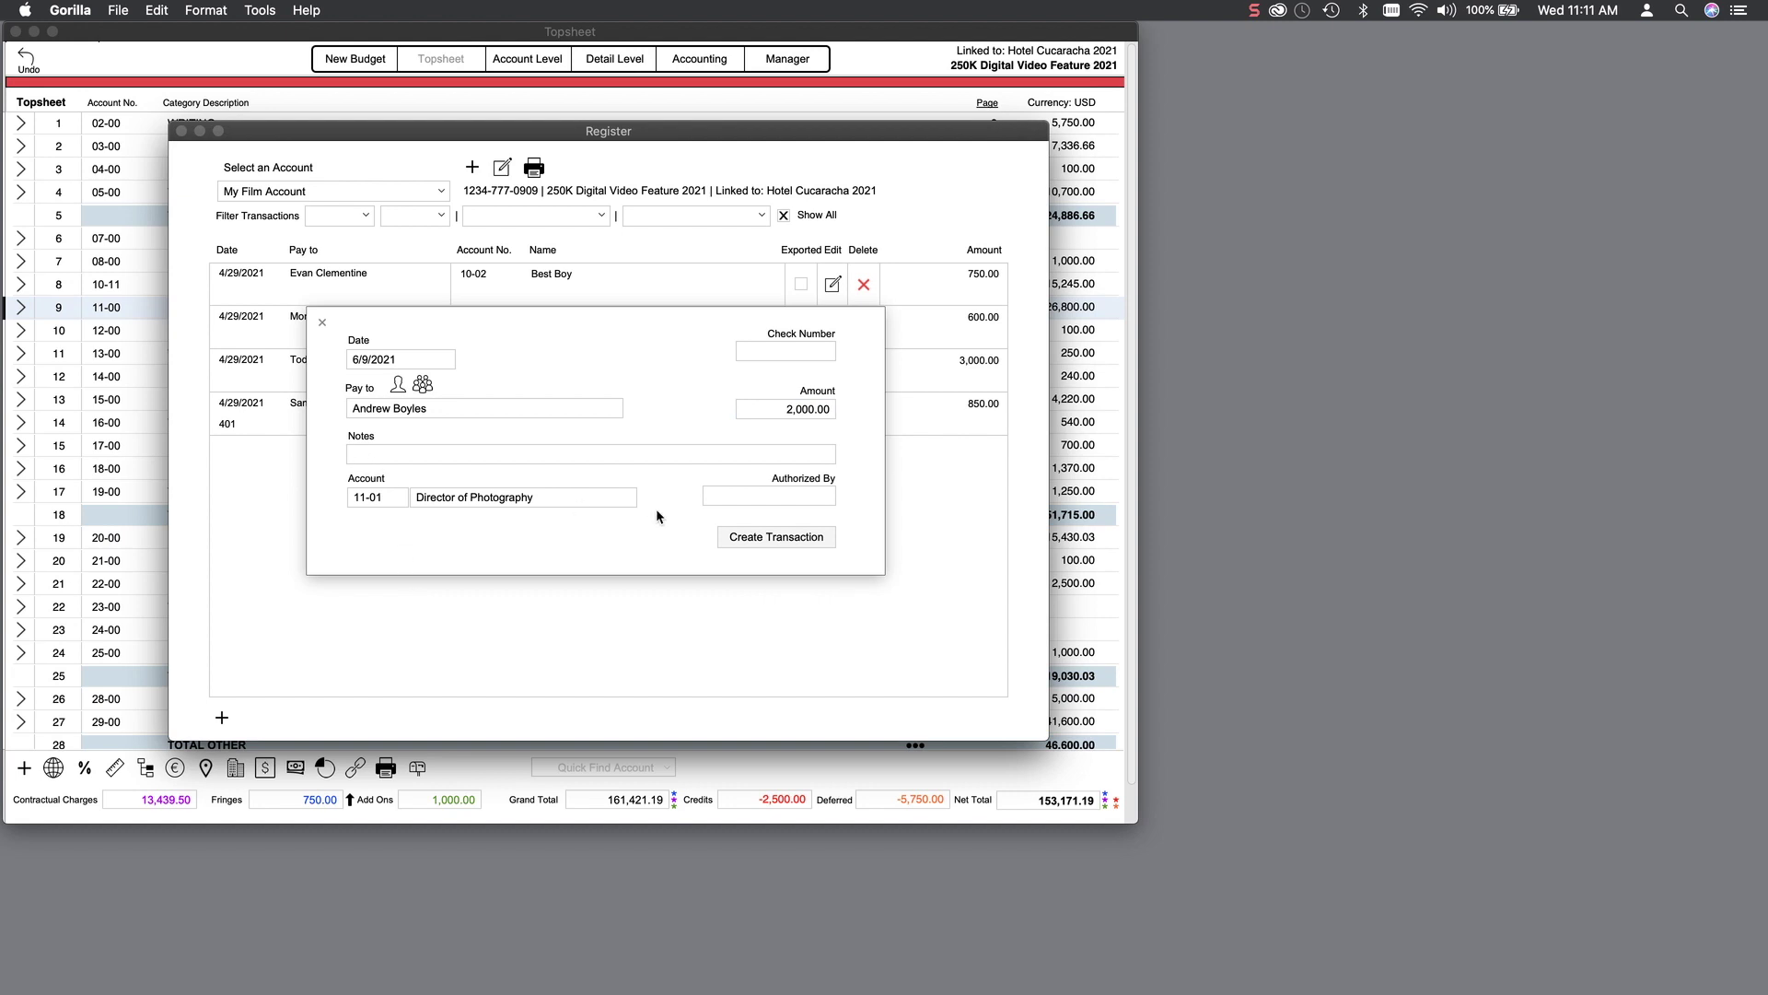
left_click(751, 536)
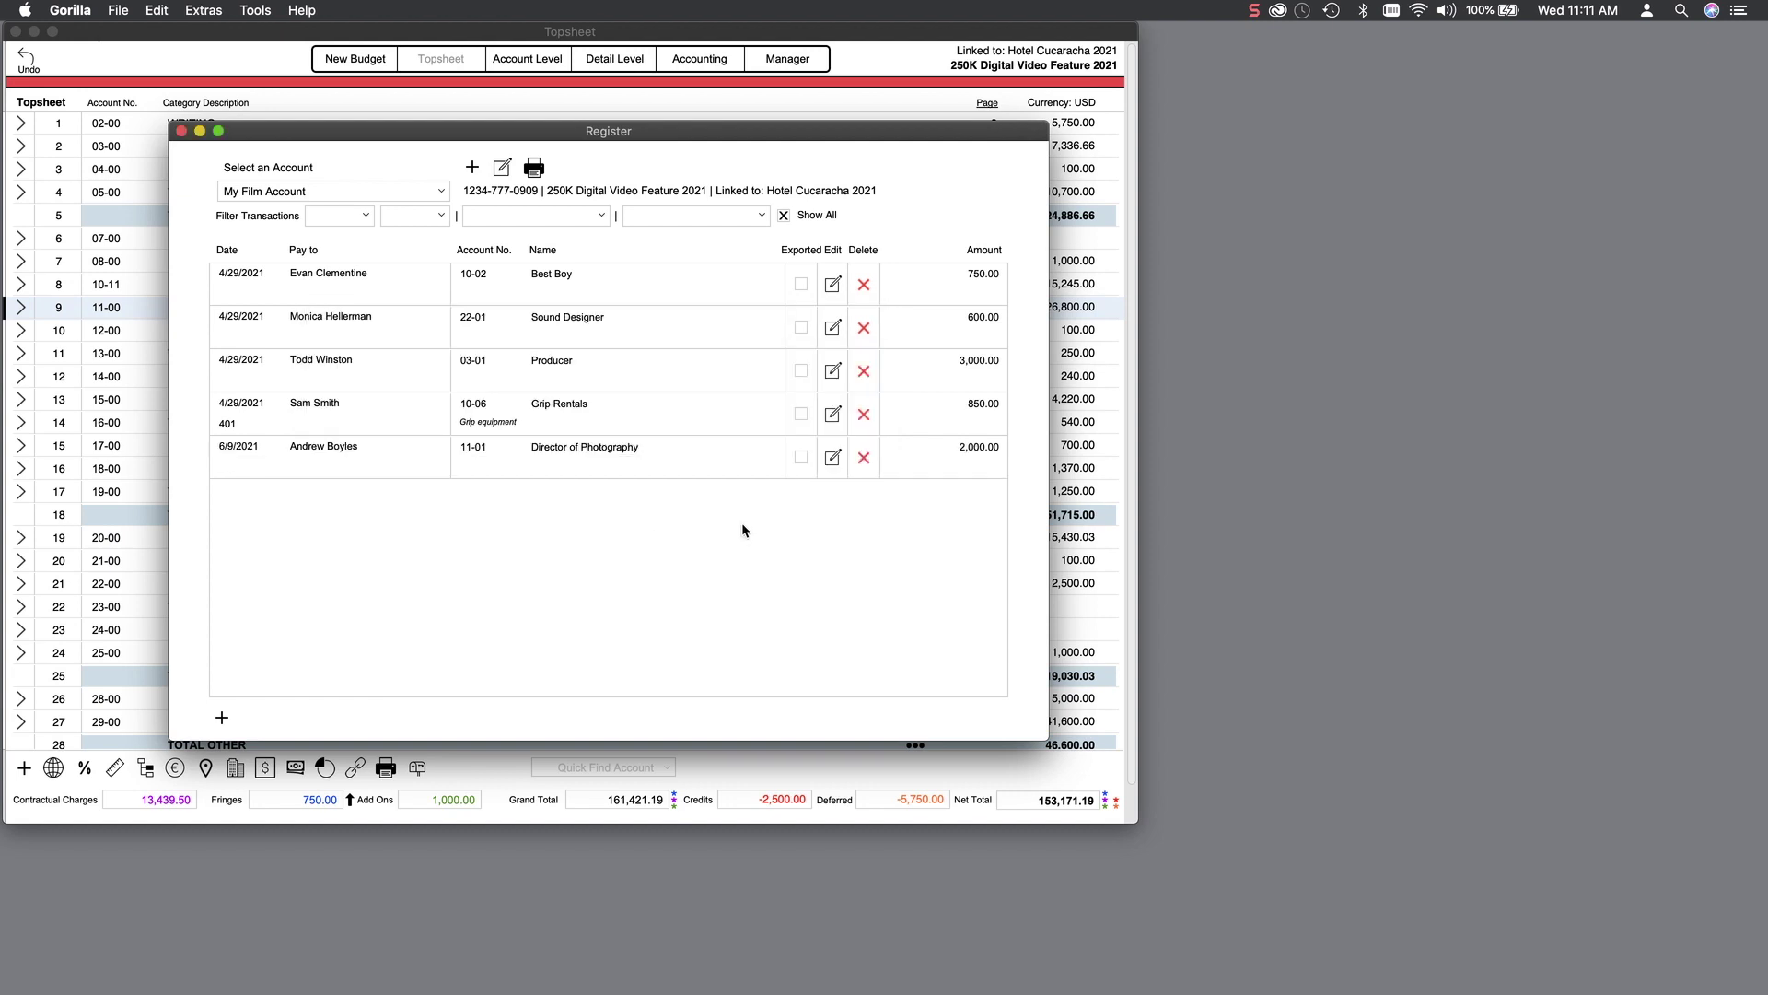
left_click(181, 131)
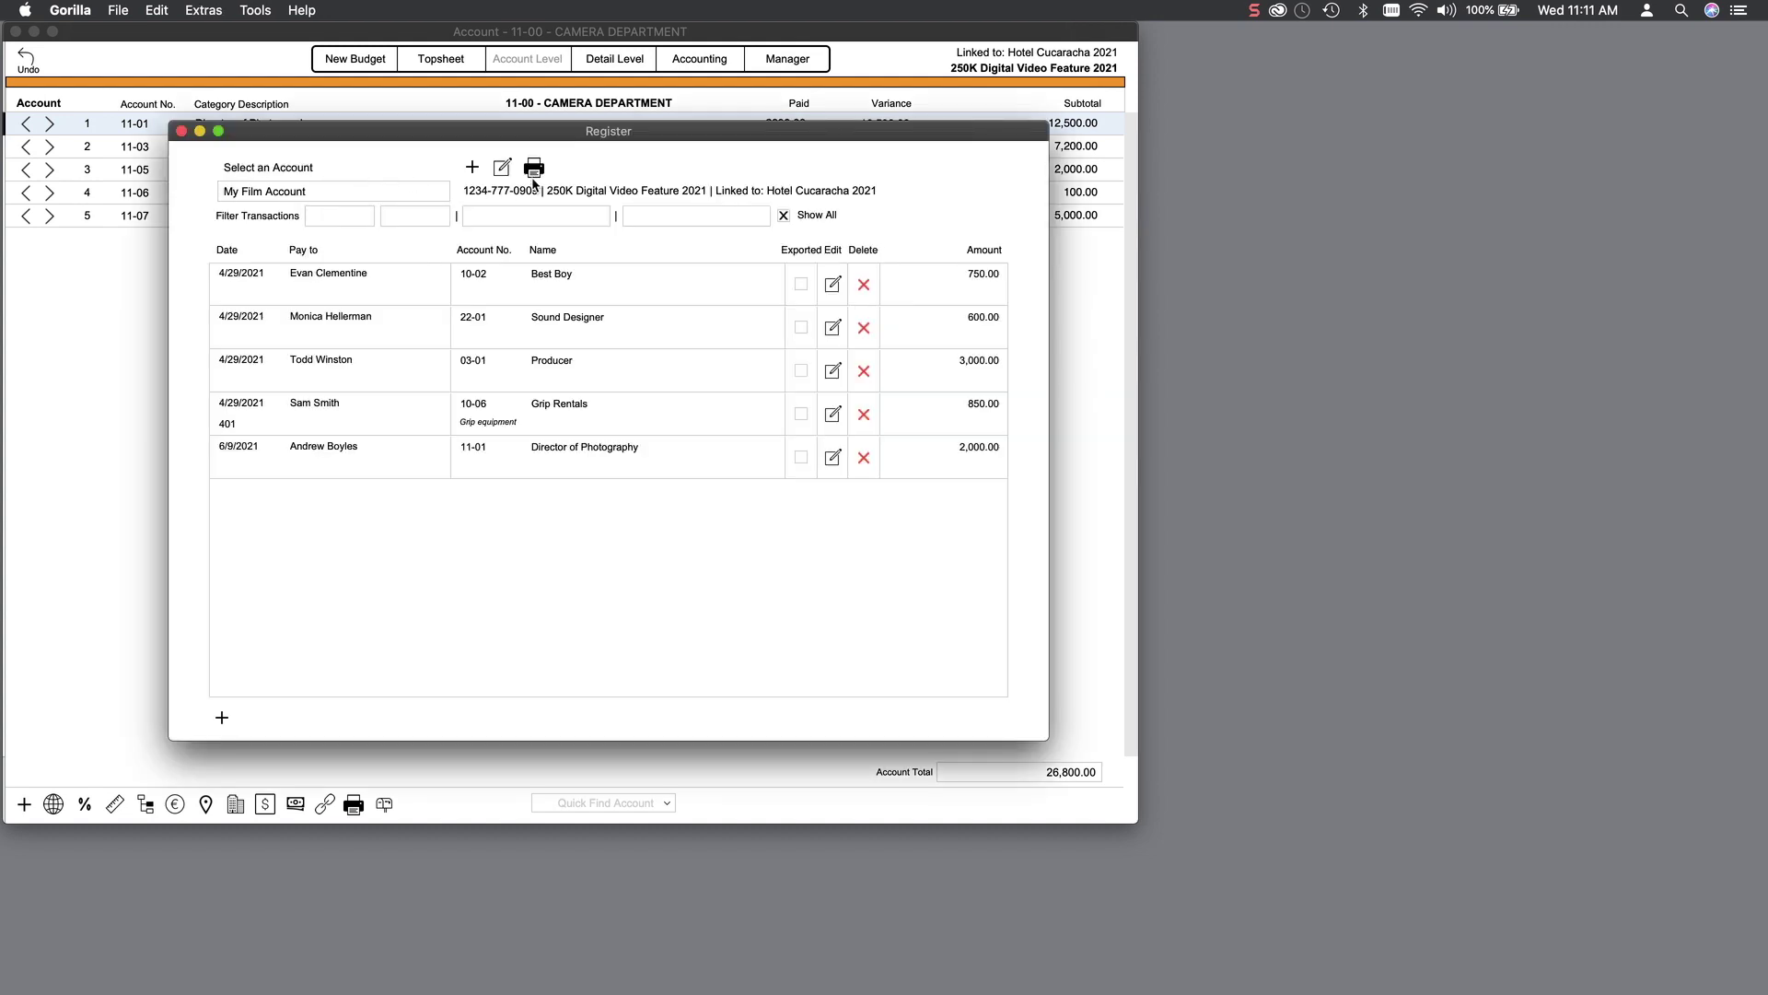
- Check the register's quick preview options for transactions, balance and export, and return to the Camera Department account
left_click(533, 169)
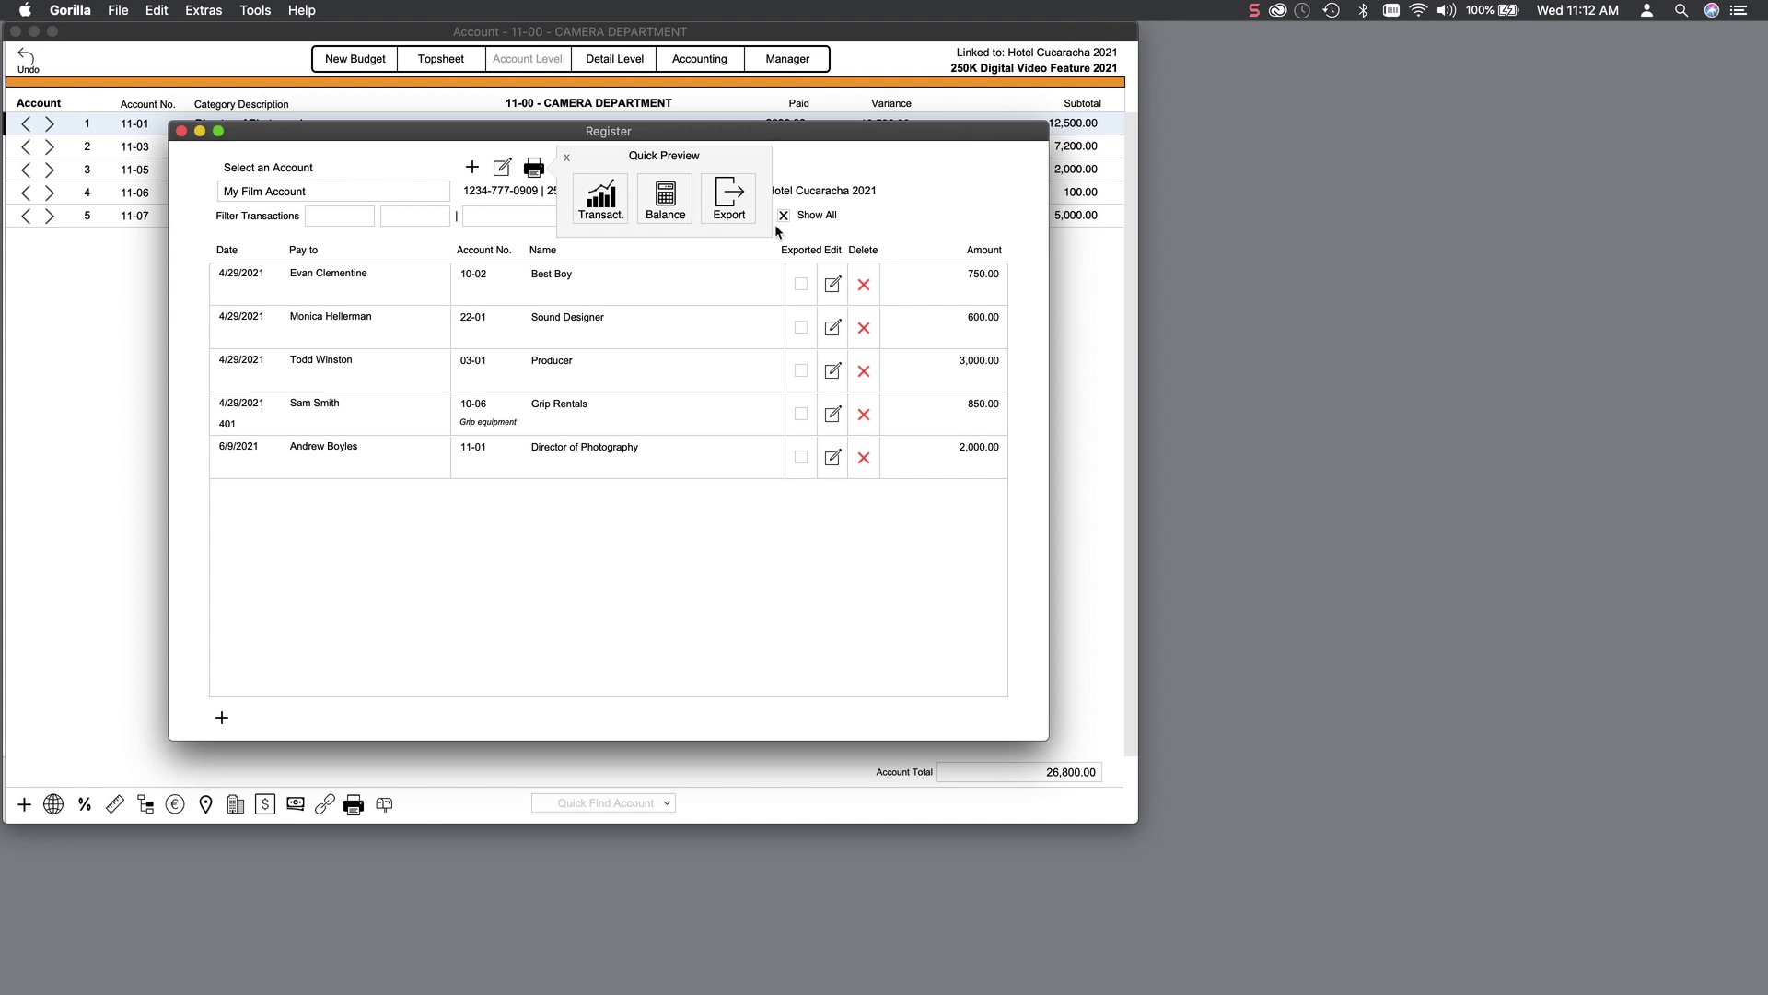
left_click(565, 161)
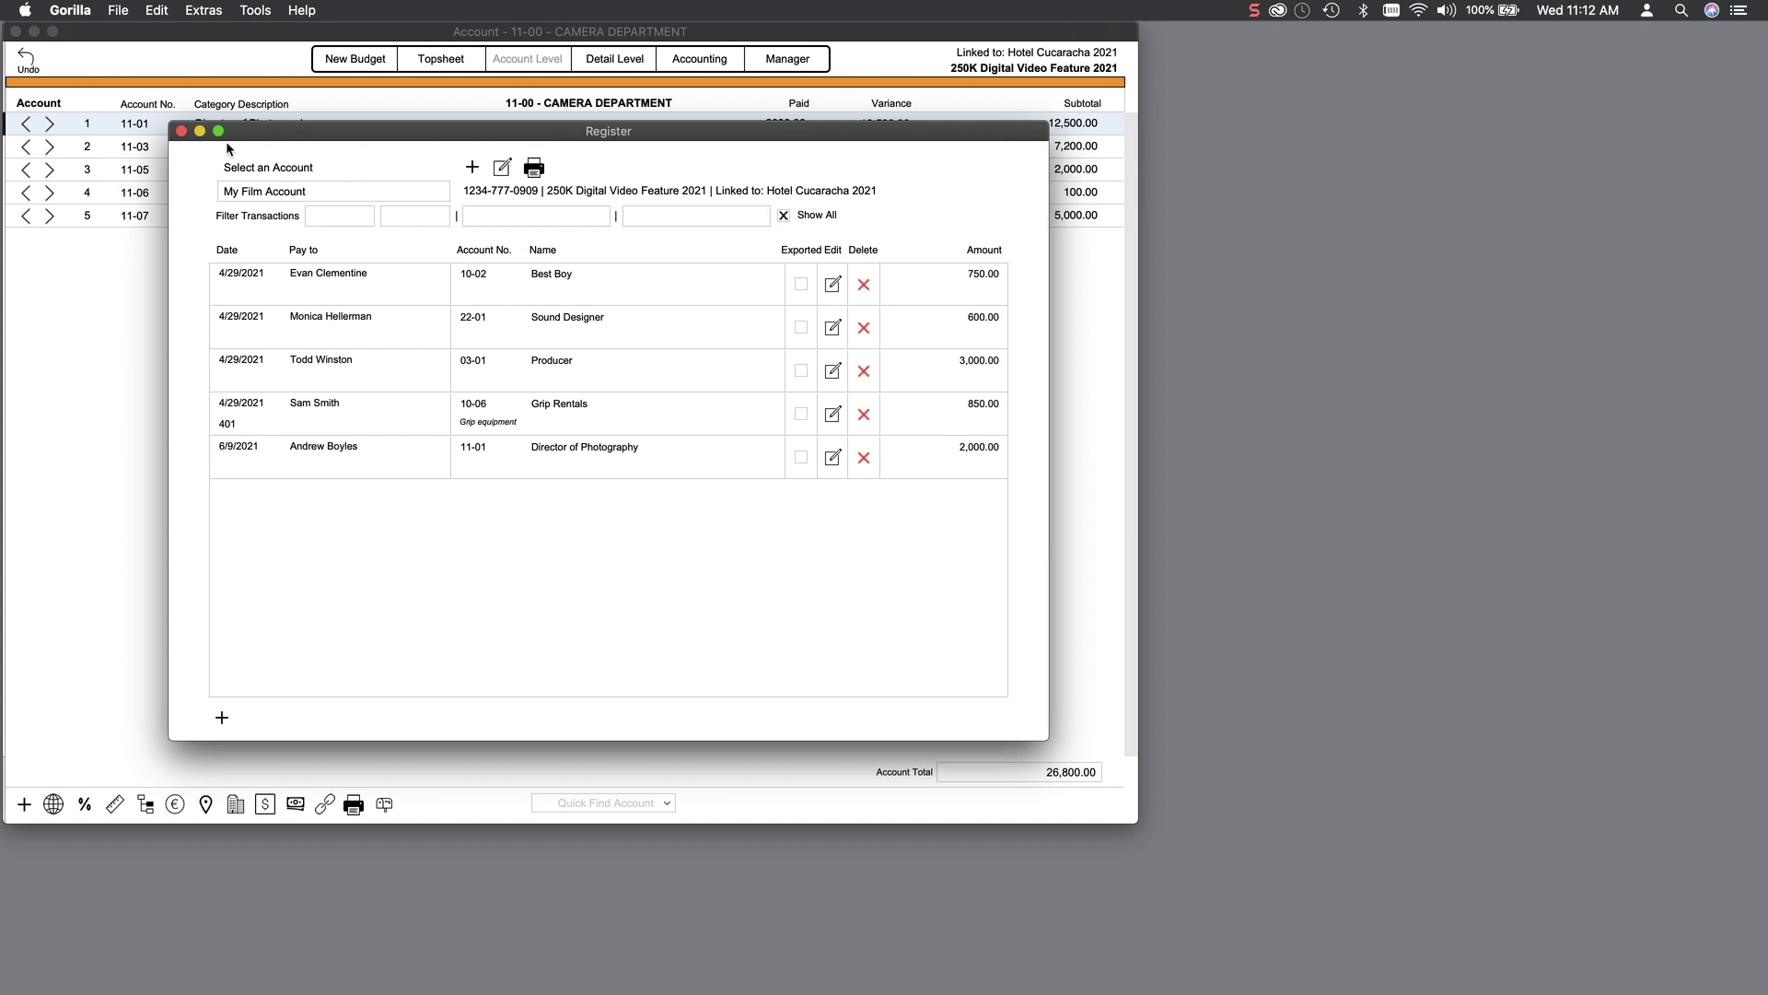
left_click(182, 131)
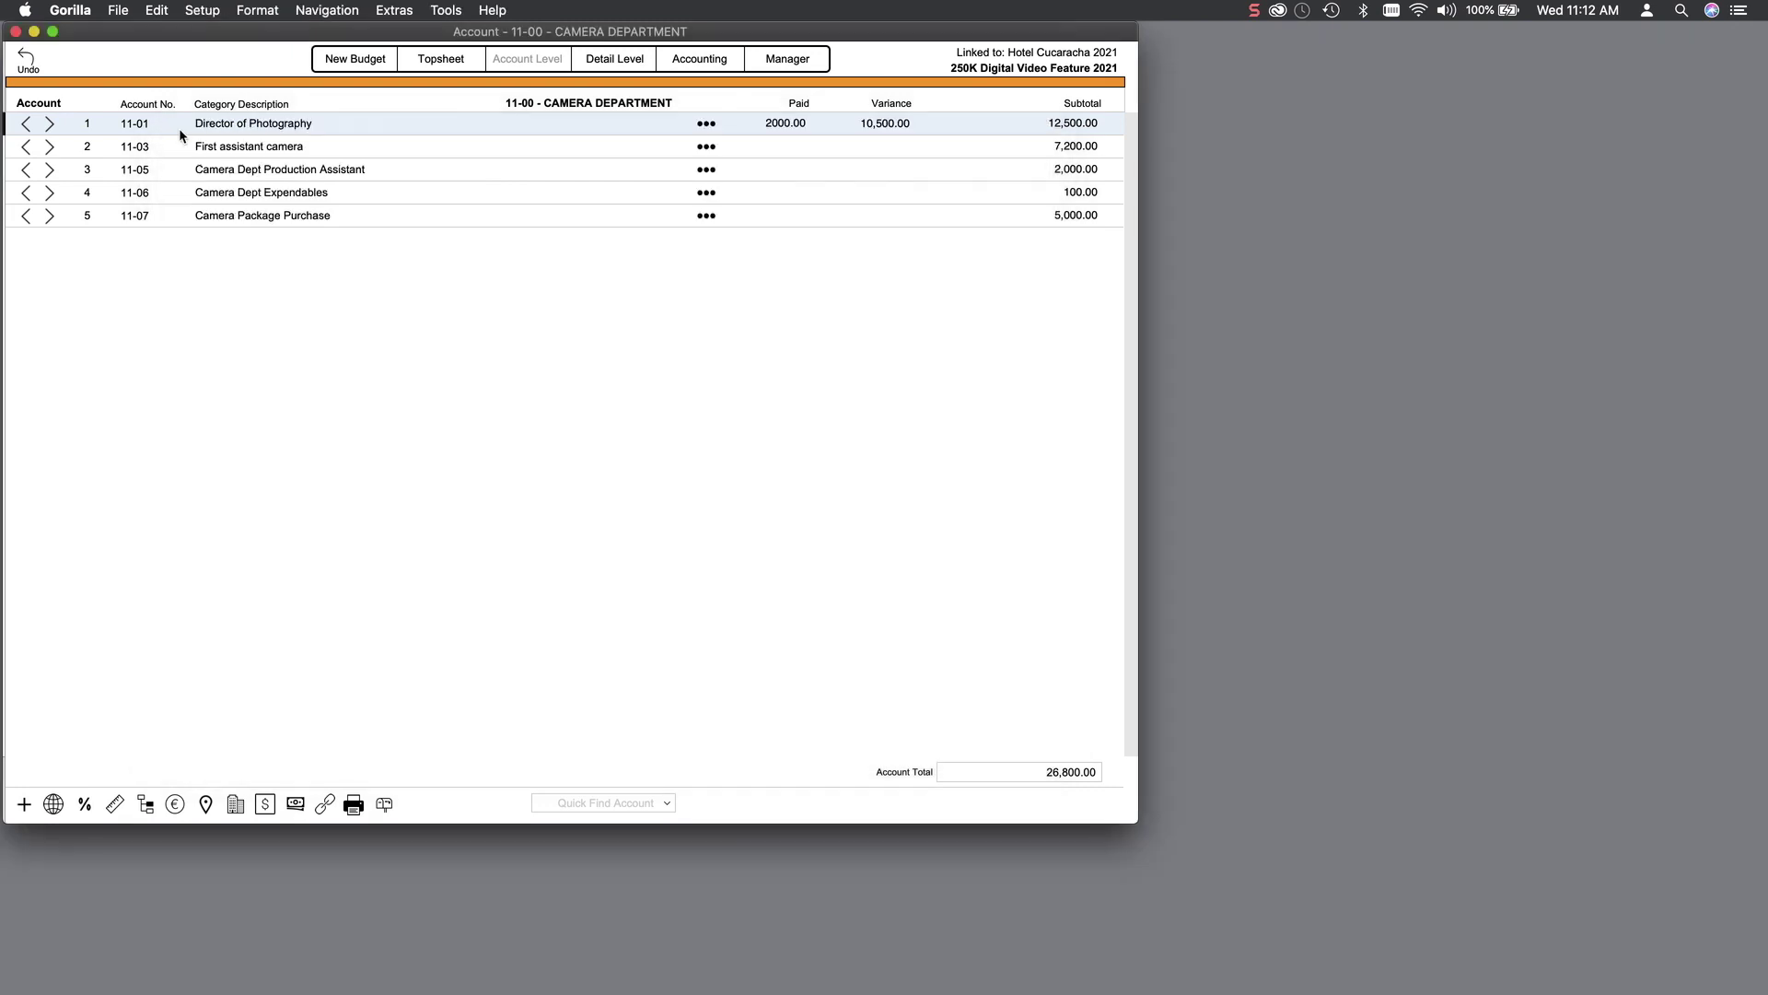
- Preview the budget's Detail report in the Classic version, look through its first three pages and exit the preview
left_click(118, 10)
left_click(134, 89)
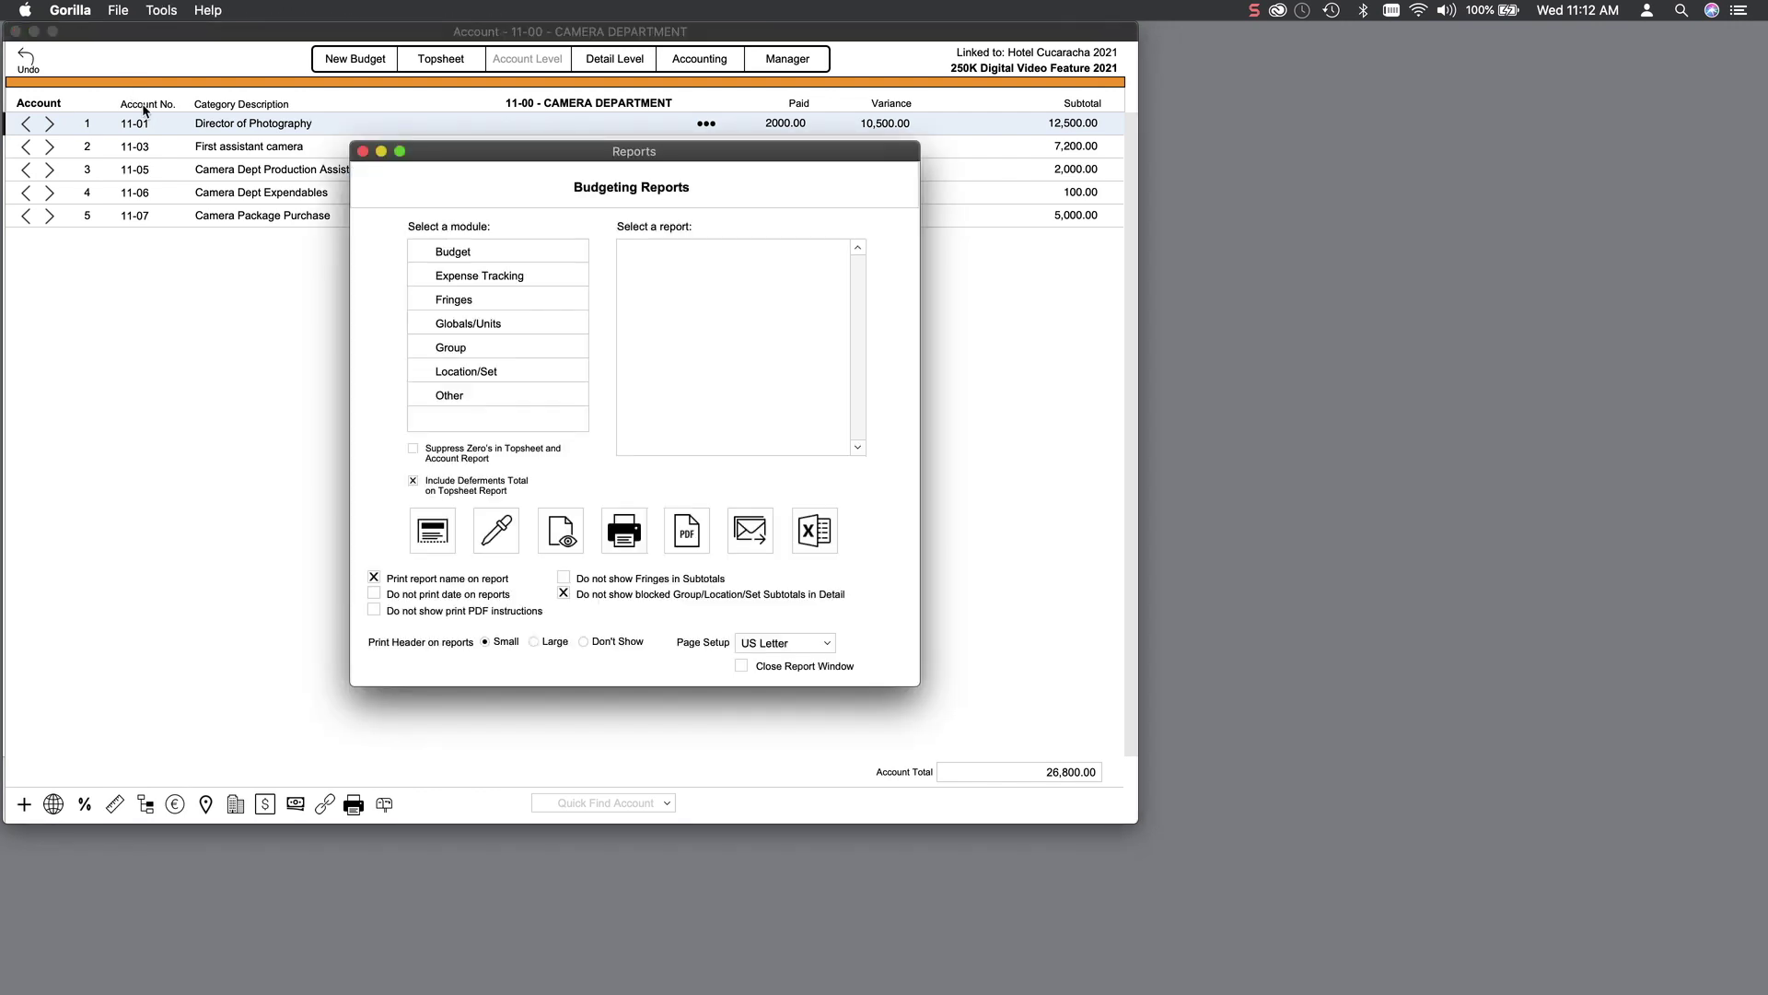
left_click(449, 254)
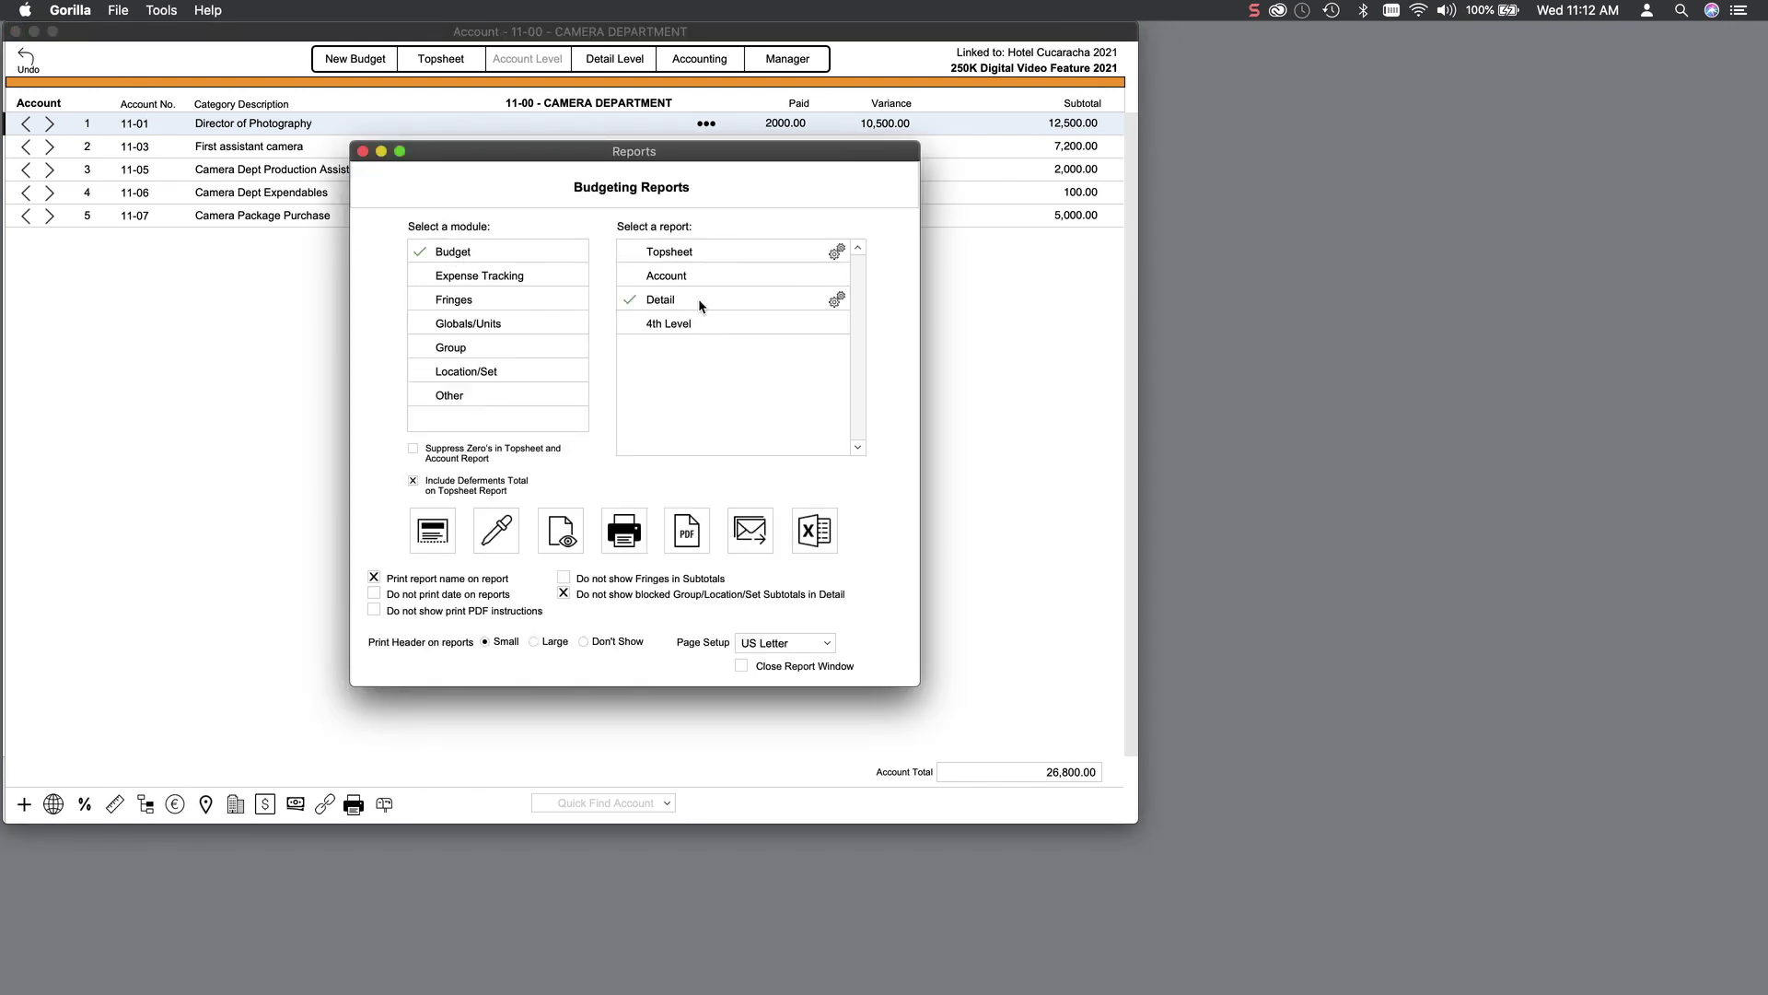
left_click(563, 532)
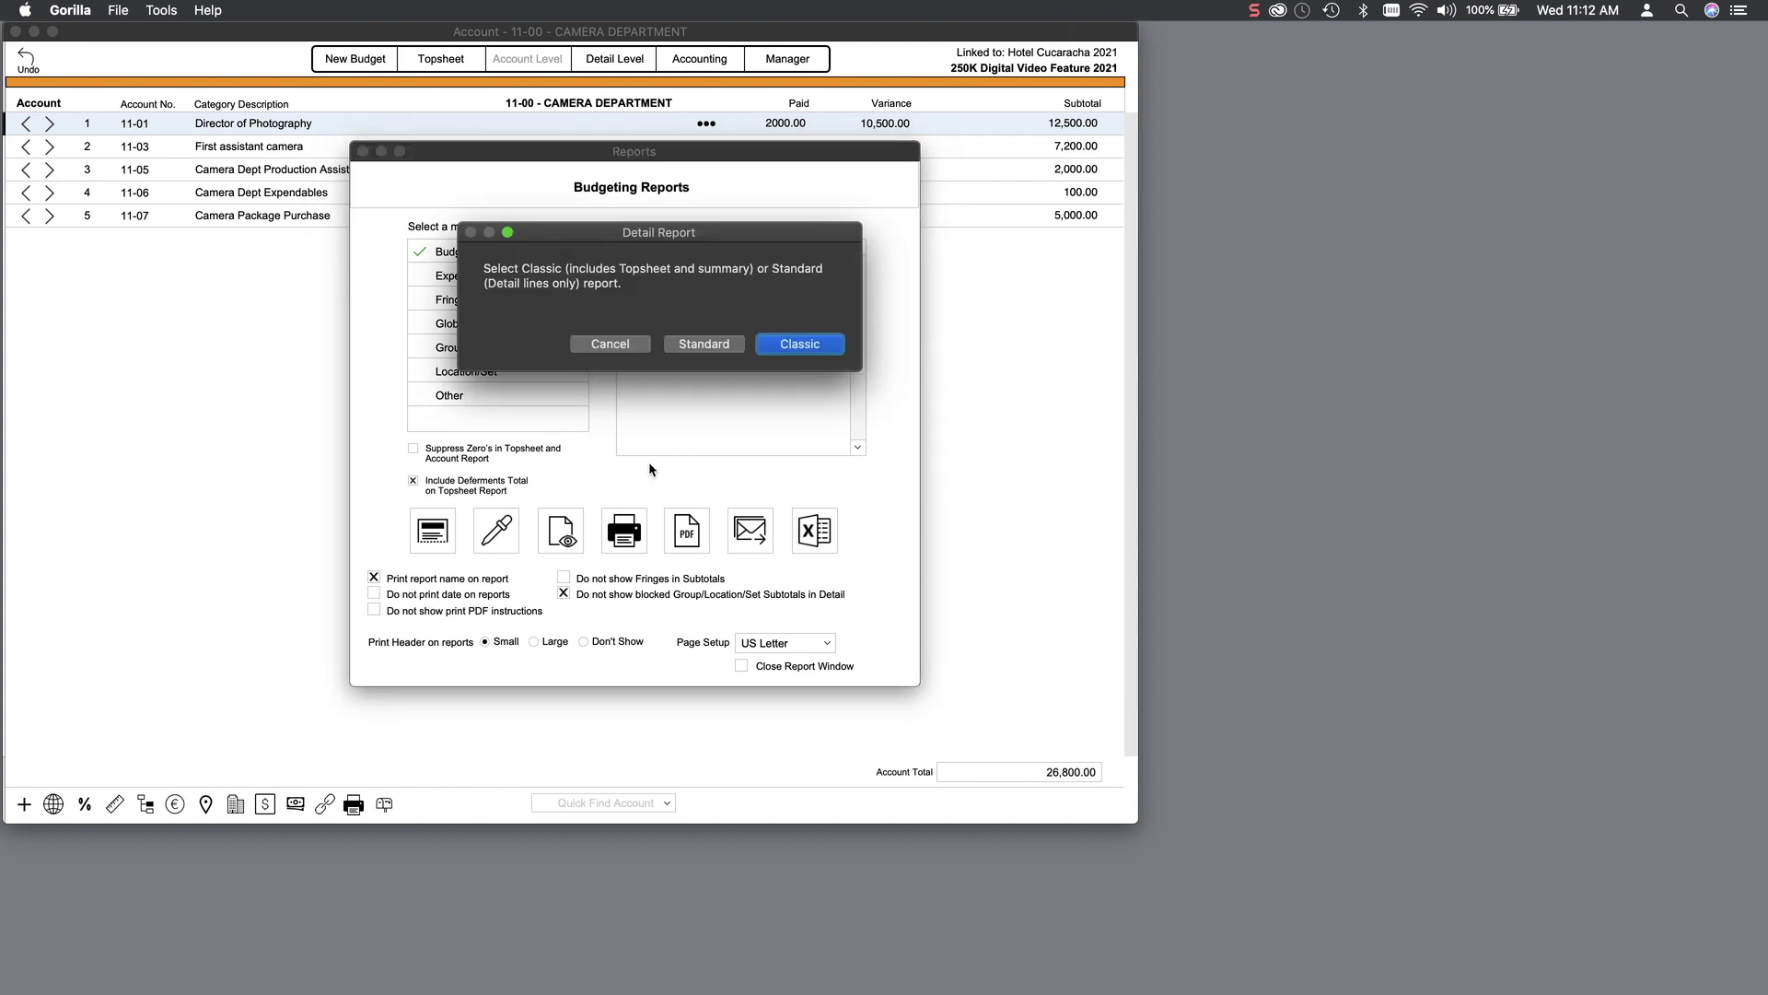
left_click(814, 350)
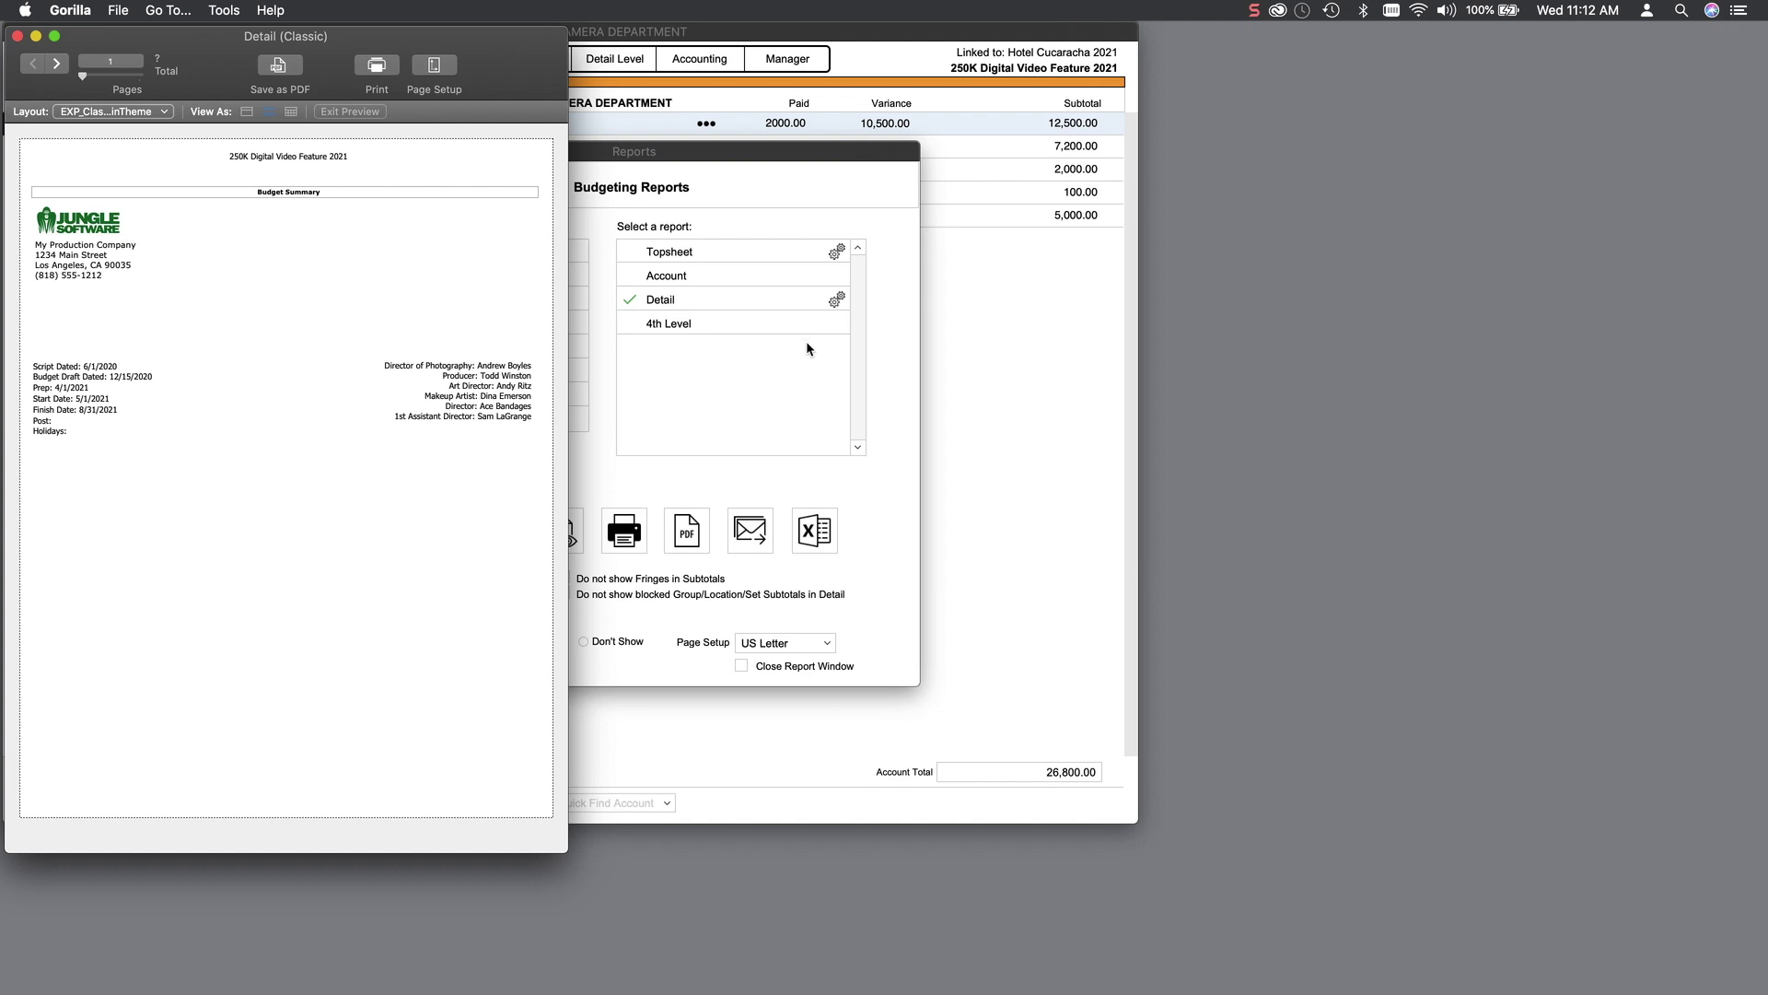
left_click(58, 63)
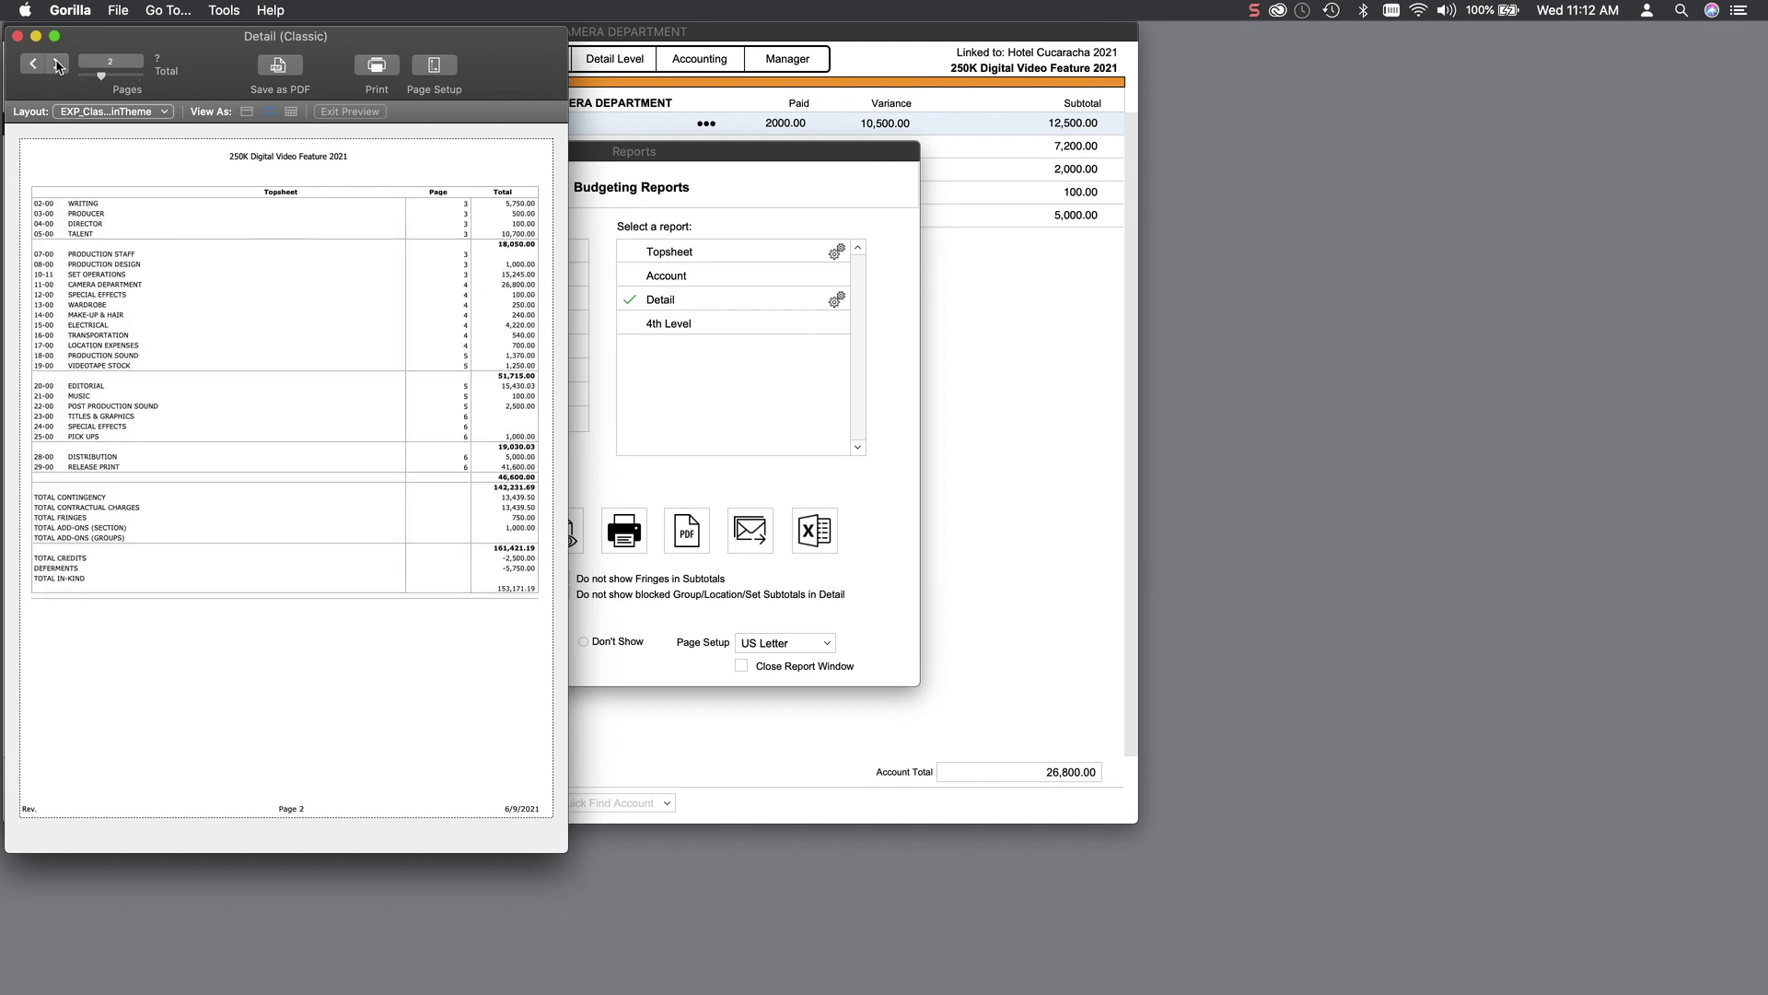
left_click(58, 63)
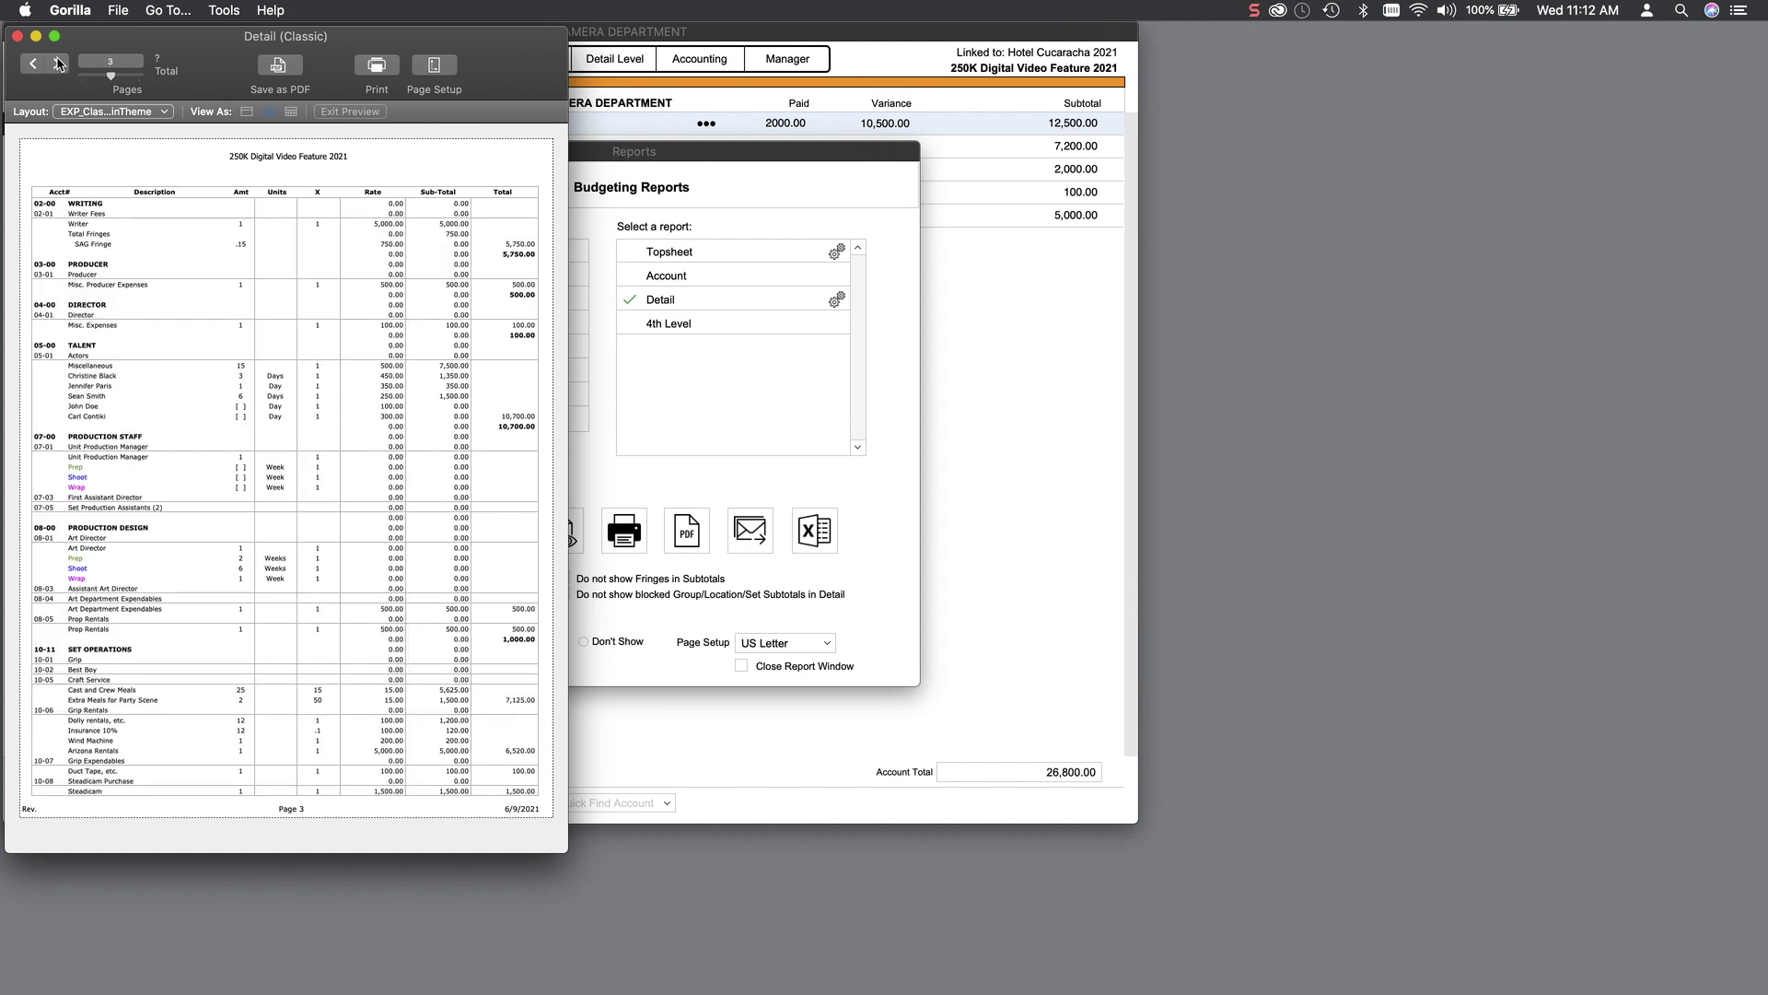
left_click(350, 112)
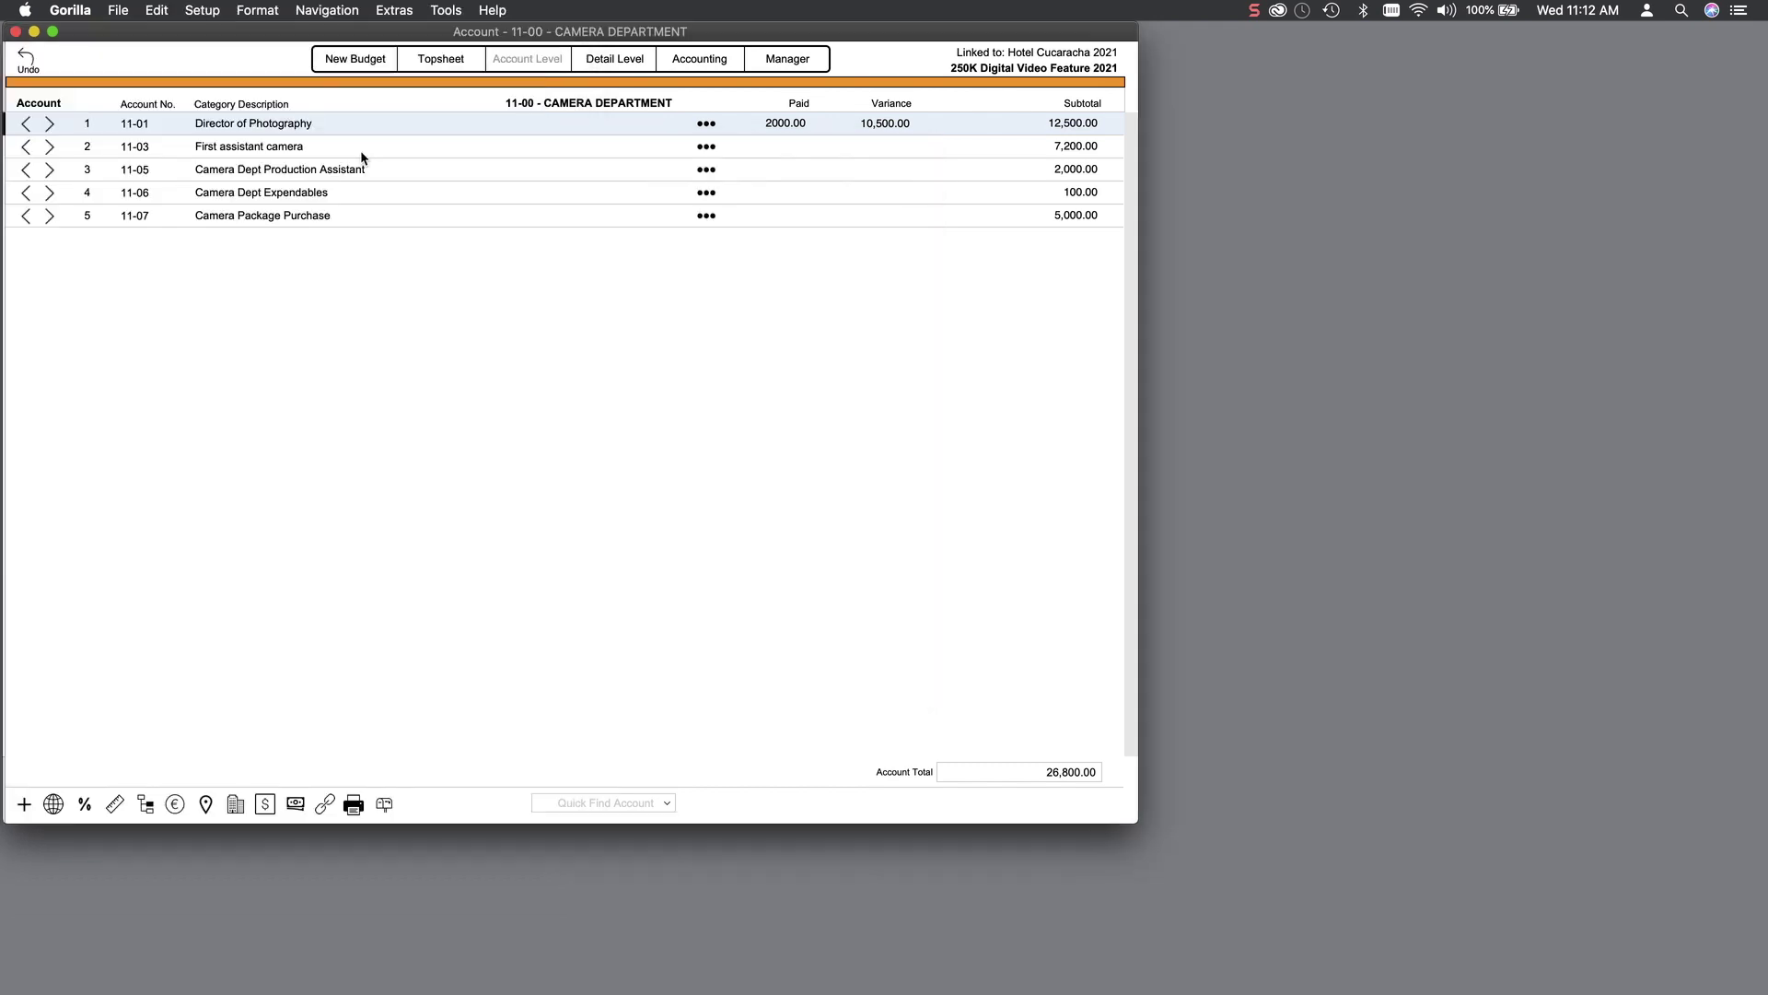
- Look up the Gorilla Guide's Scheduling and Budgeting options
left_click(396, 11)
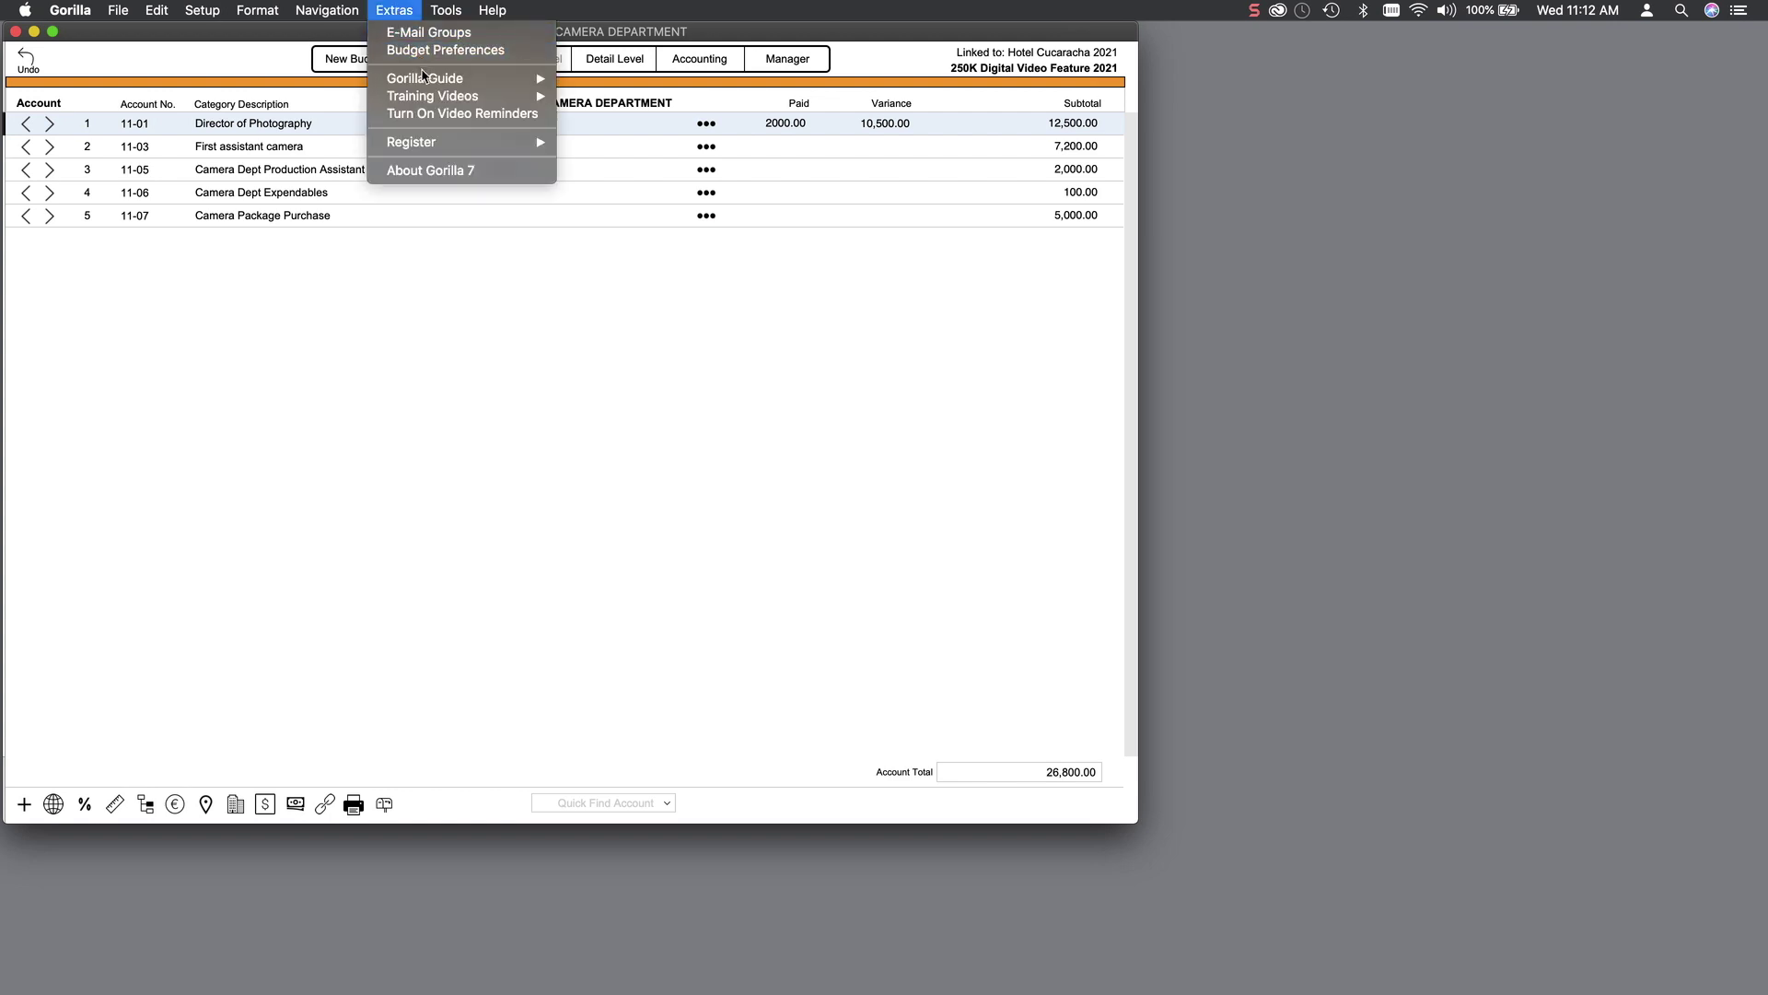
mouse_move(426, 80)
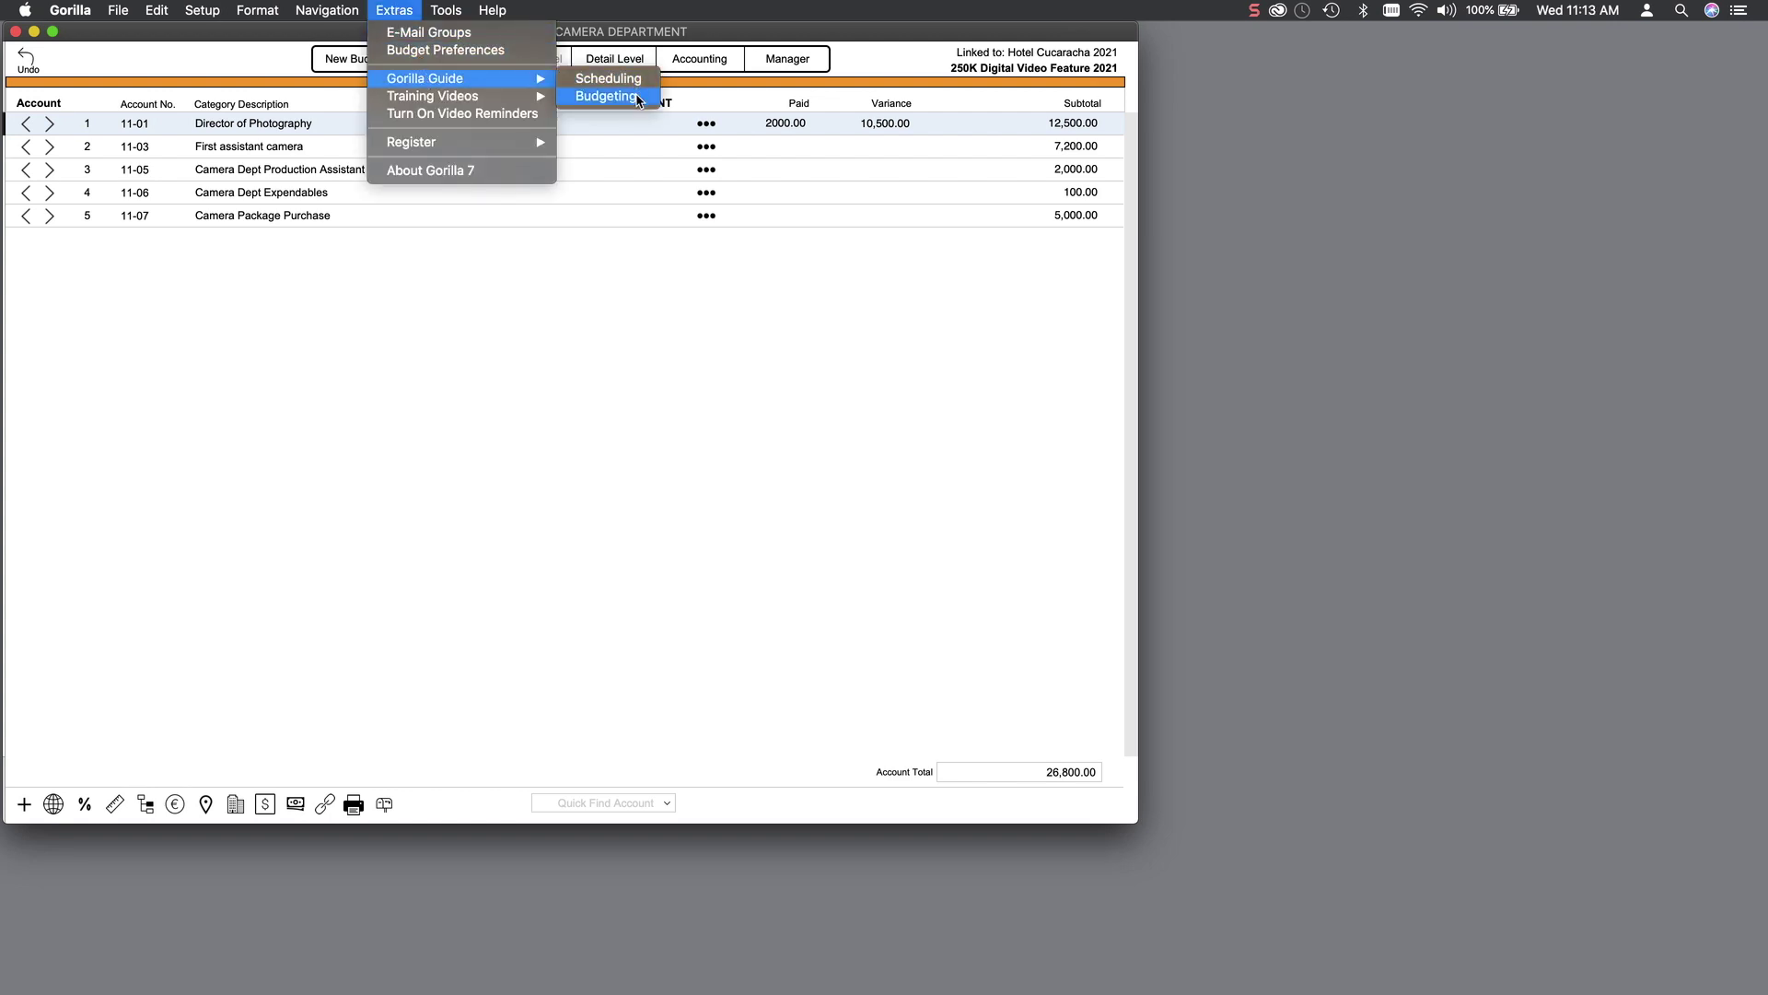